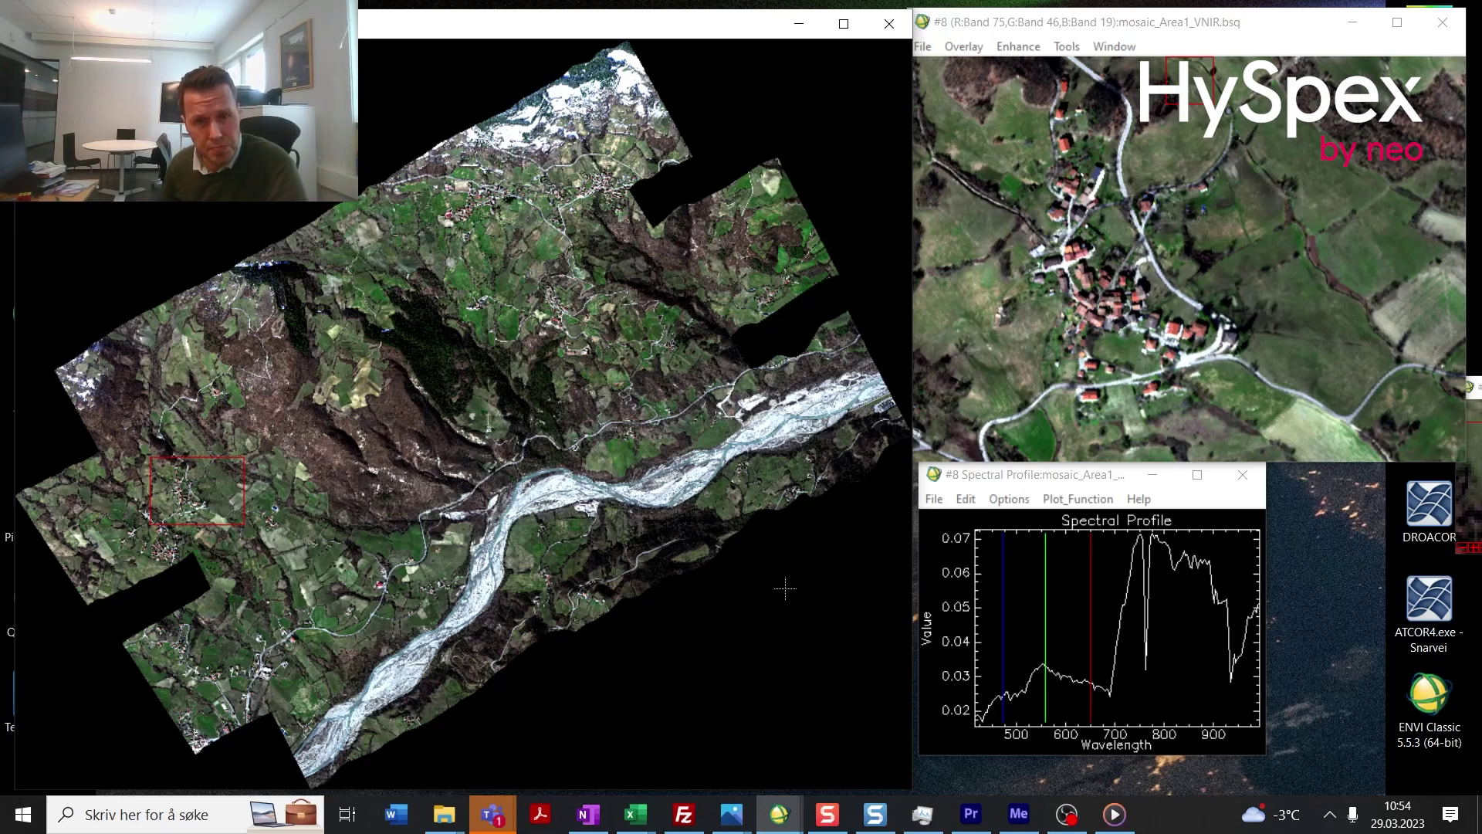
# Step: Inspect several villages in the true-colour mosaic, examining the spectrum beside a red-roofed building and its enlarged zoom view
pyautogui.click(231, 675)
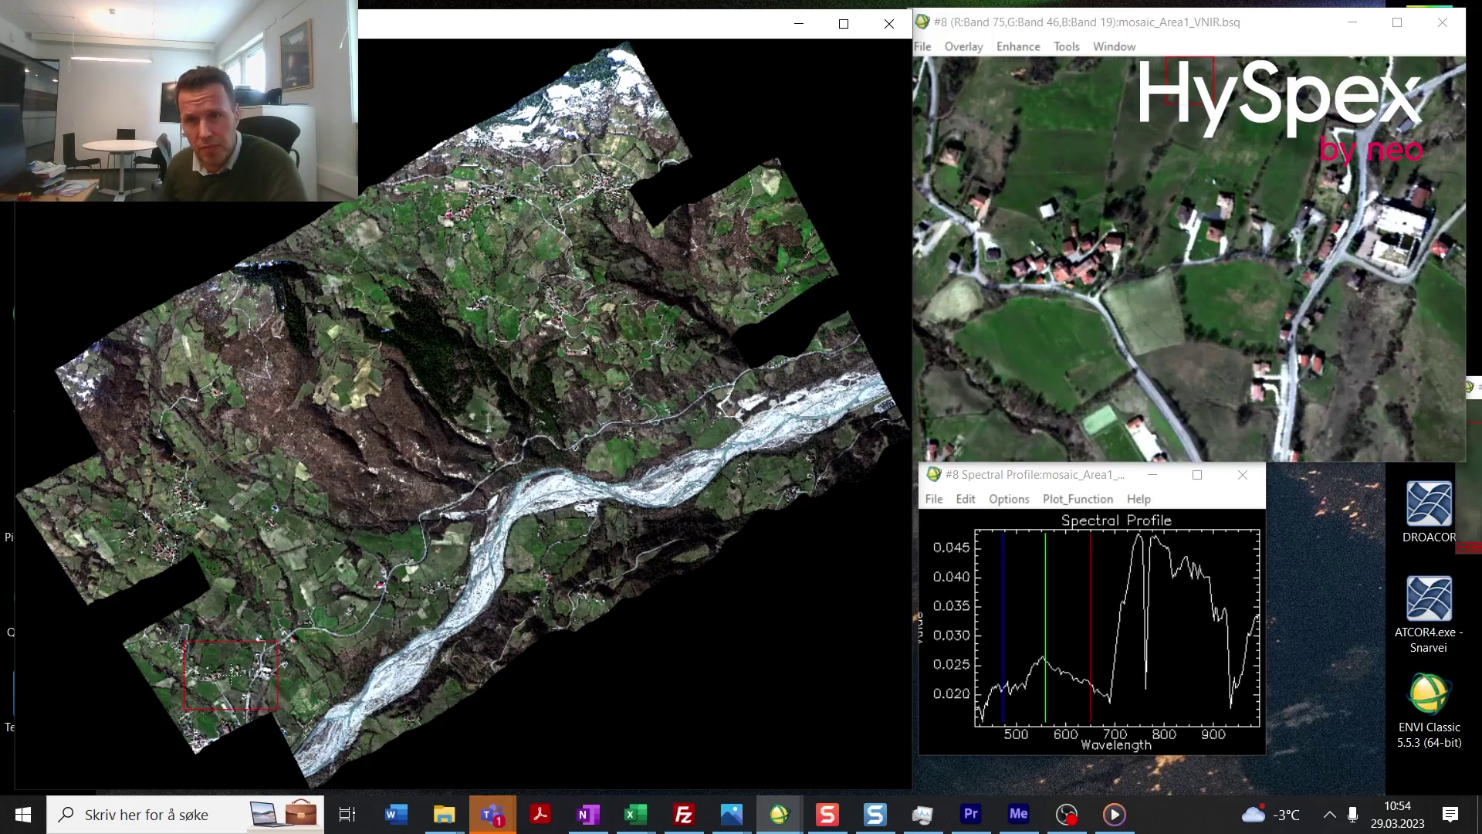
pyautogui.click(556, 328)
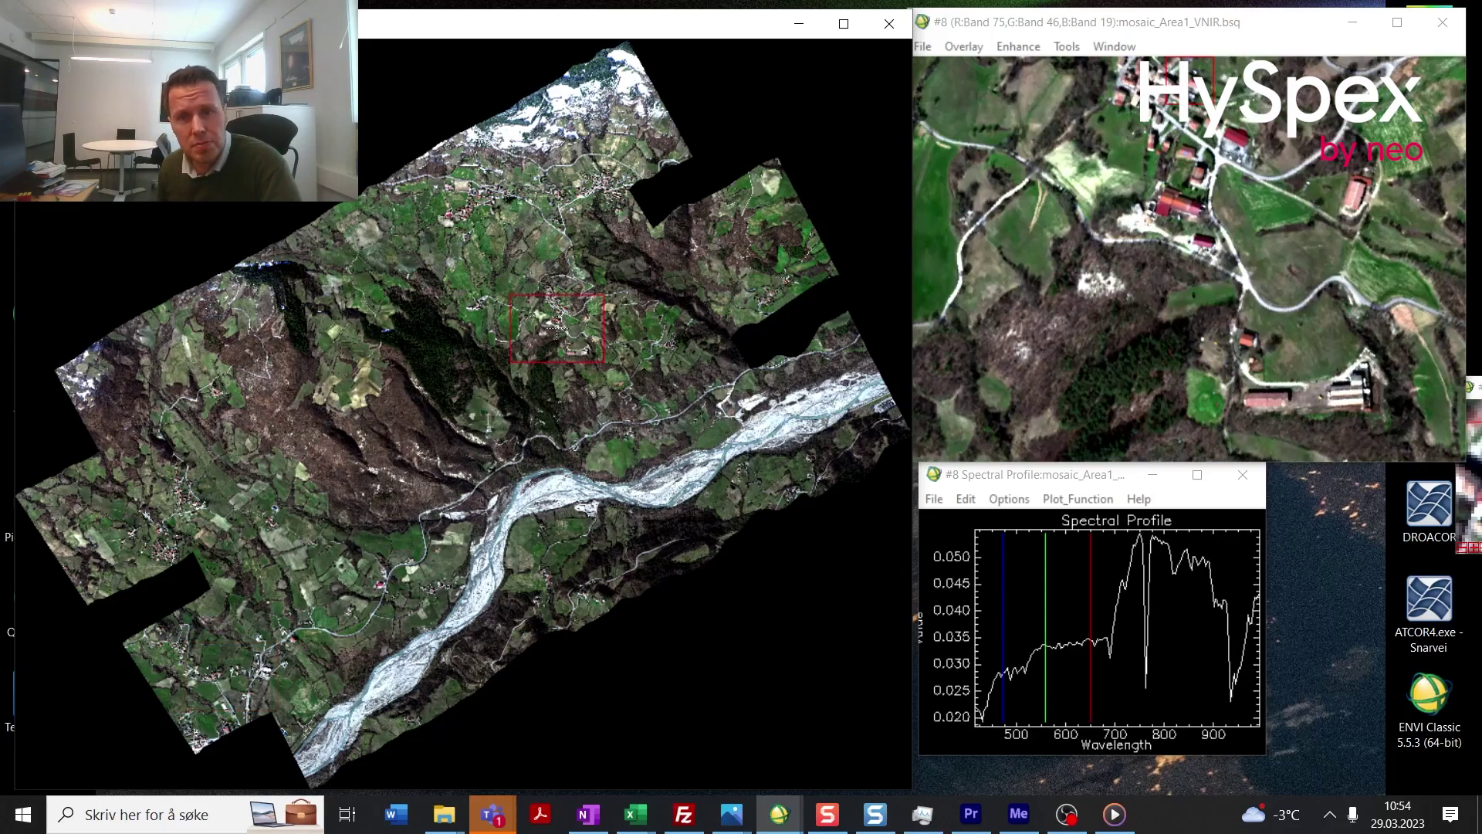
pyautogui.click(1158, 185)
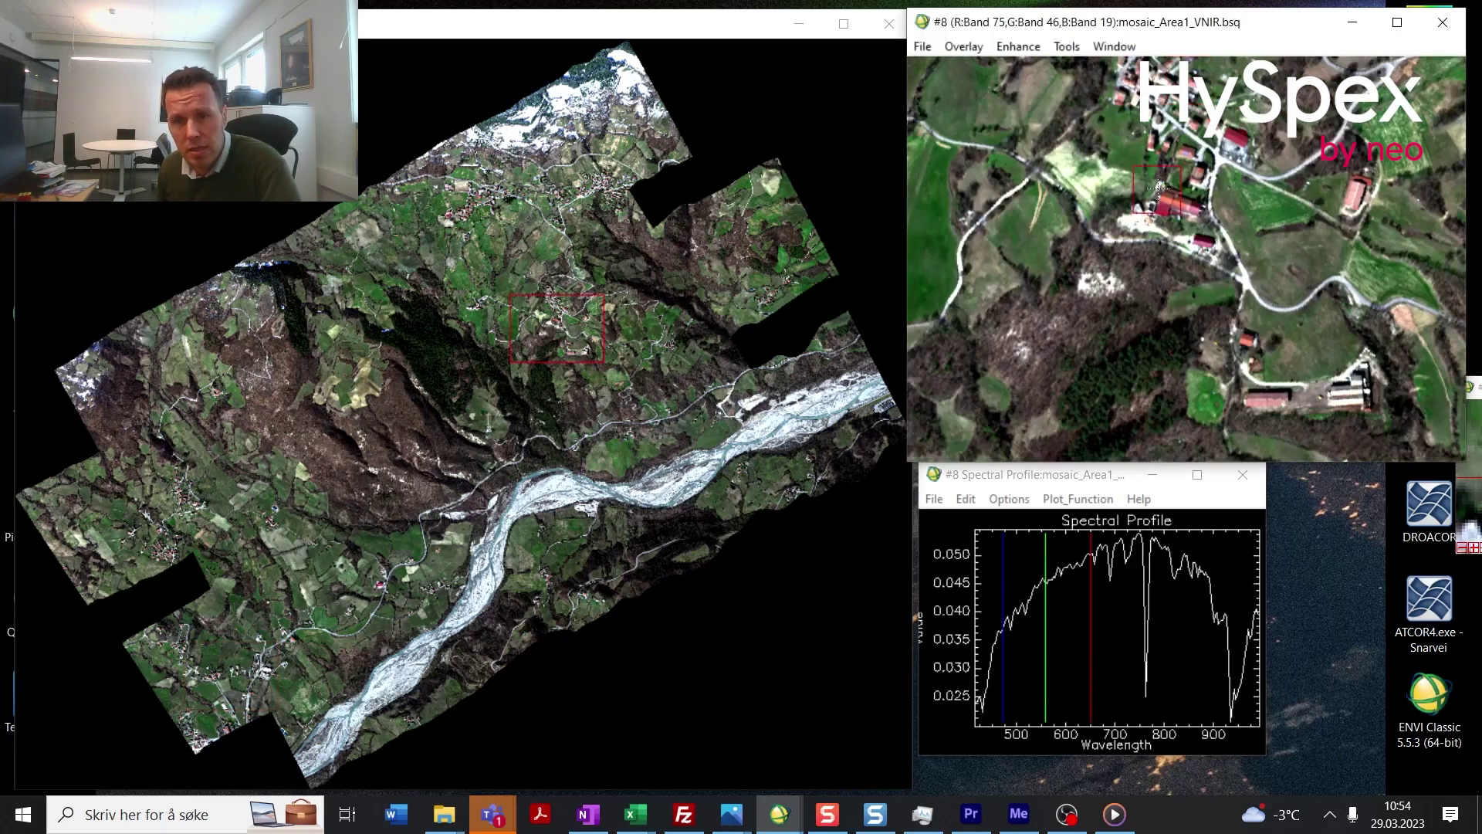
pyautogui.moveTo(778, 816)
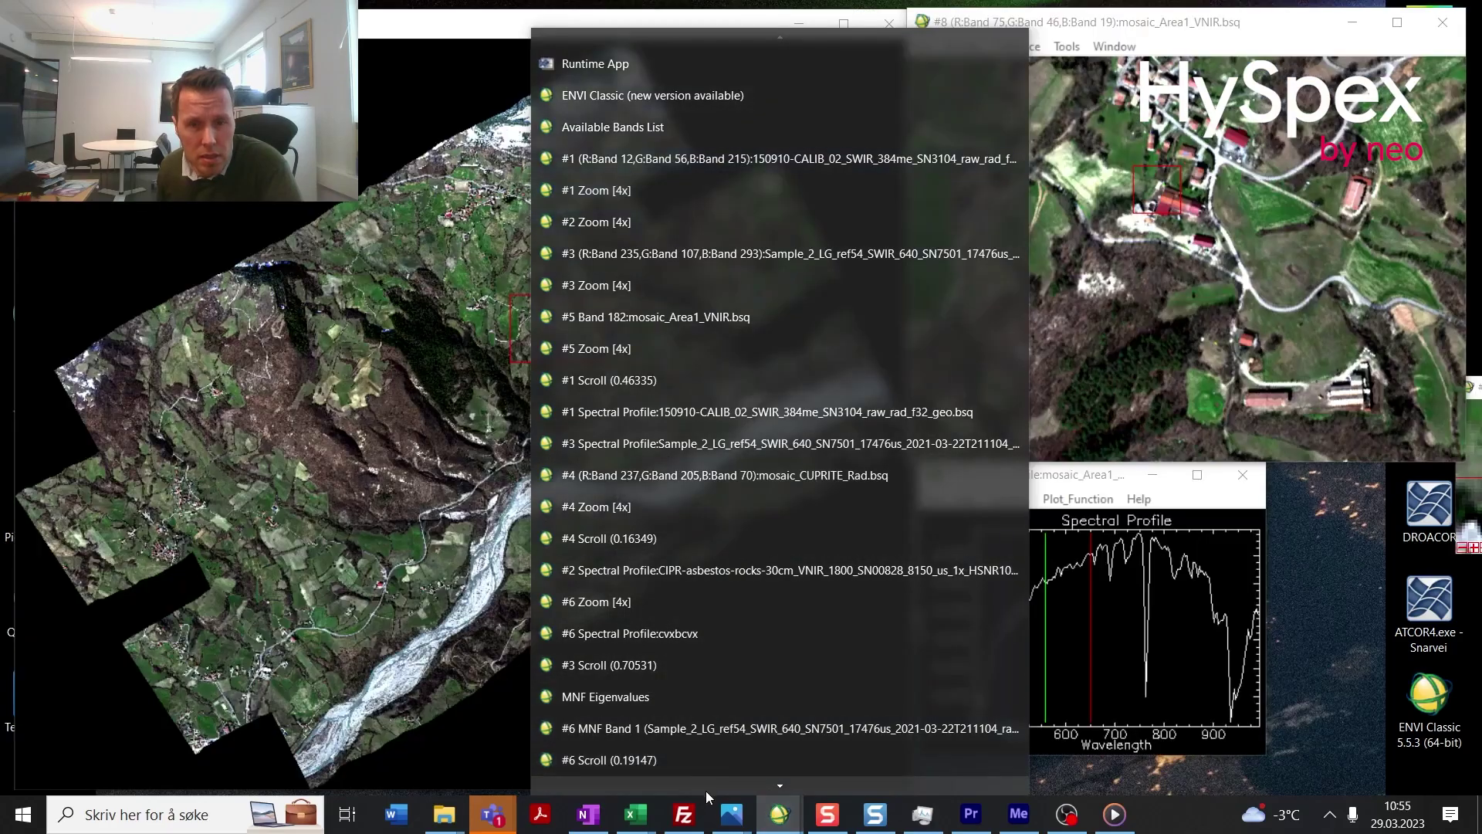
pyautogui.moveTo(705, 790)
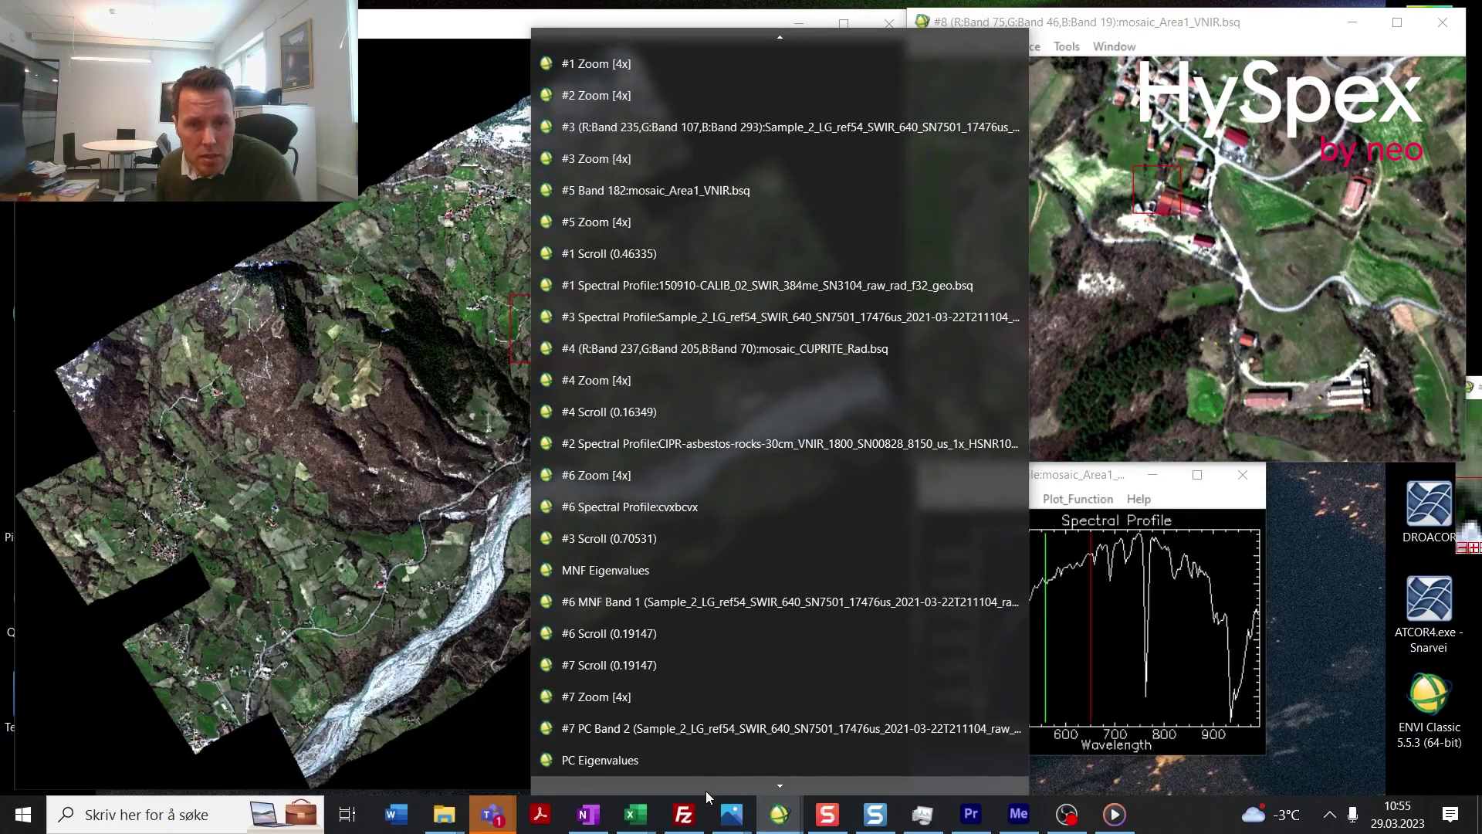
pyautogui.click(650, 696)
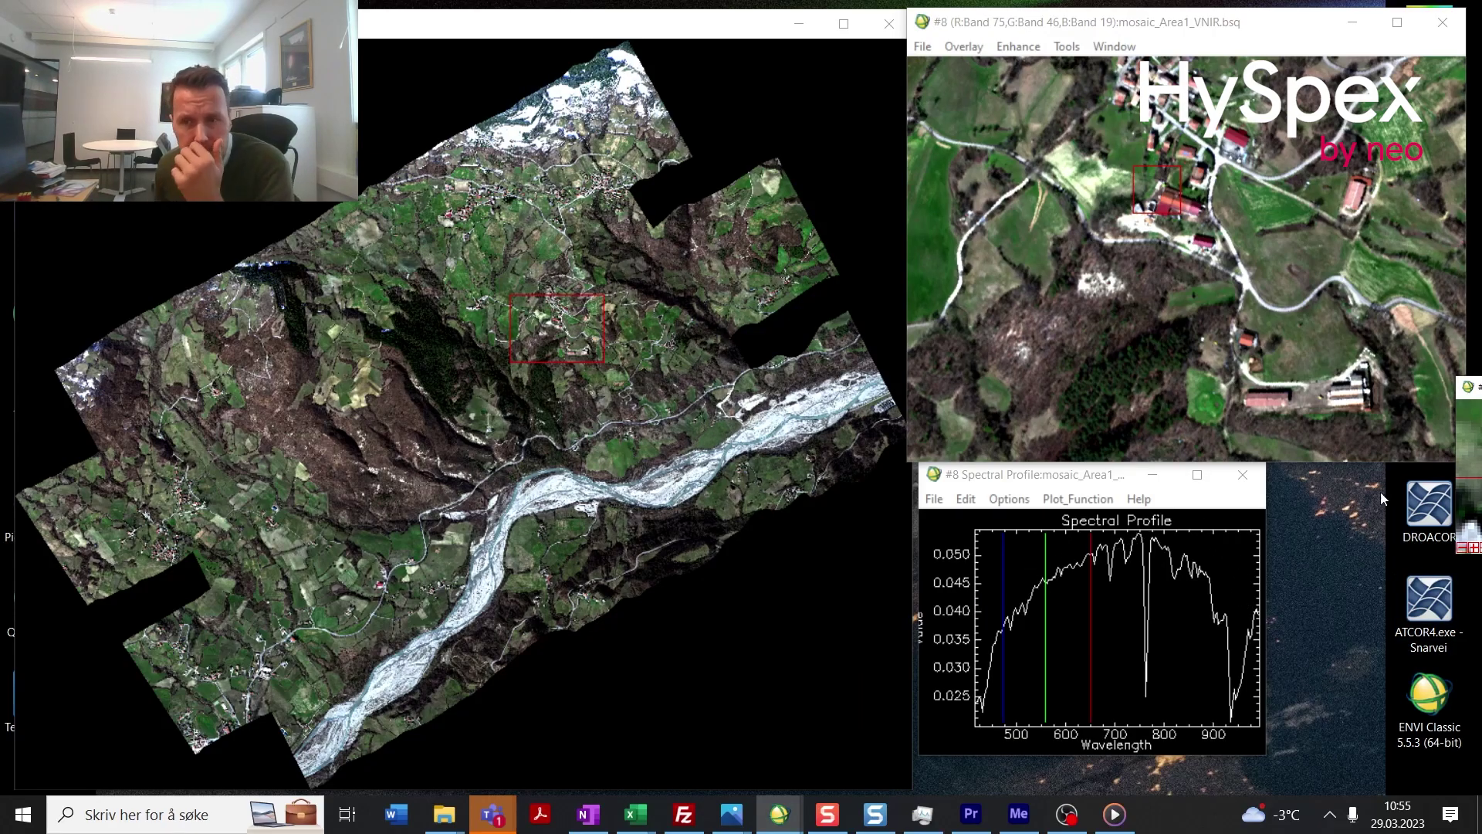
pyautogui.moveTo(1479, 397); pyautogui.dragTo(1189, 523)
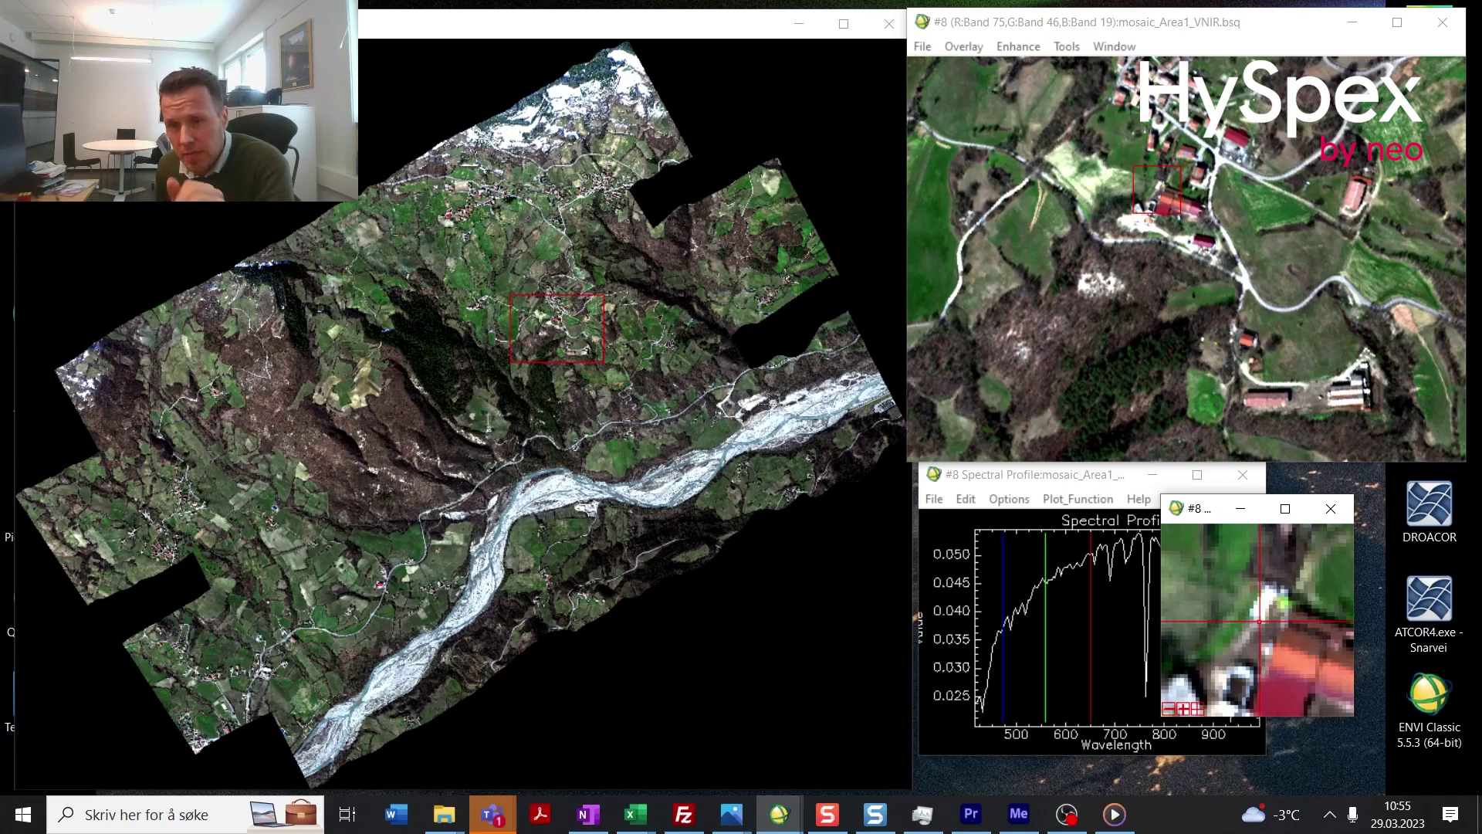
pyautogui.click(1087, 482)
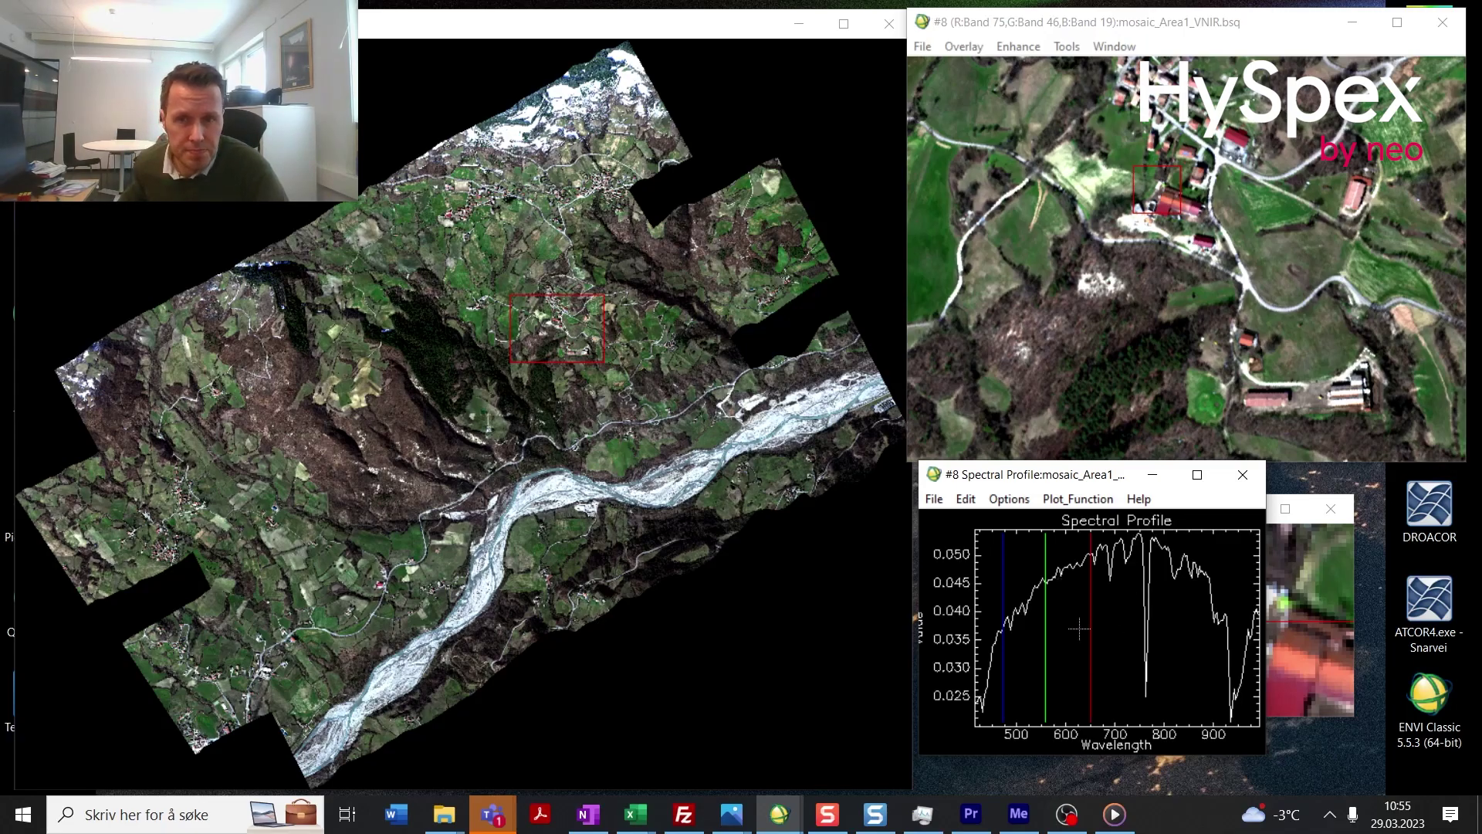
# Step: Pick a green field west of the village, set the red channel to Band 104 from its spectrum and load the new RGB combination
pyautogui.click(522, 308)
pyautogui.click(1118, 386)
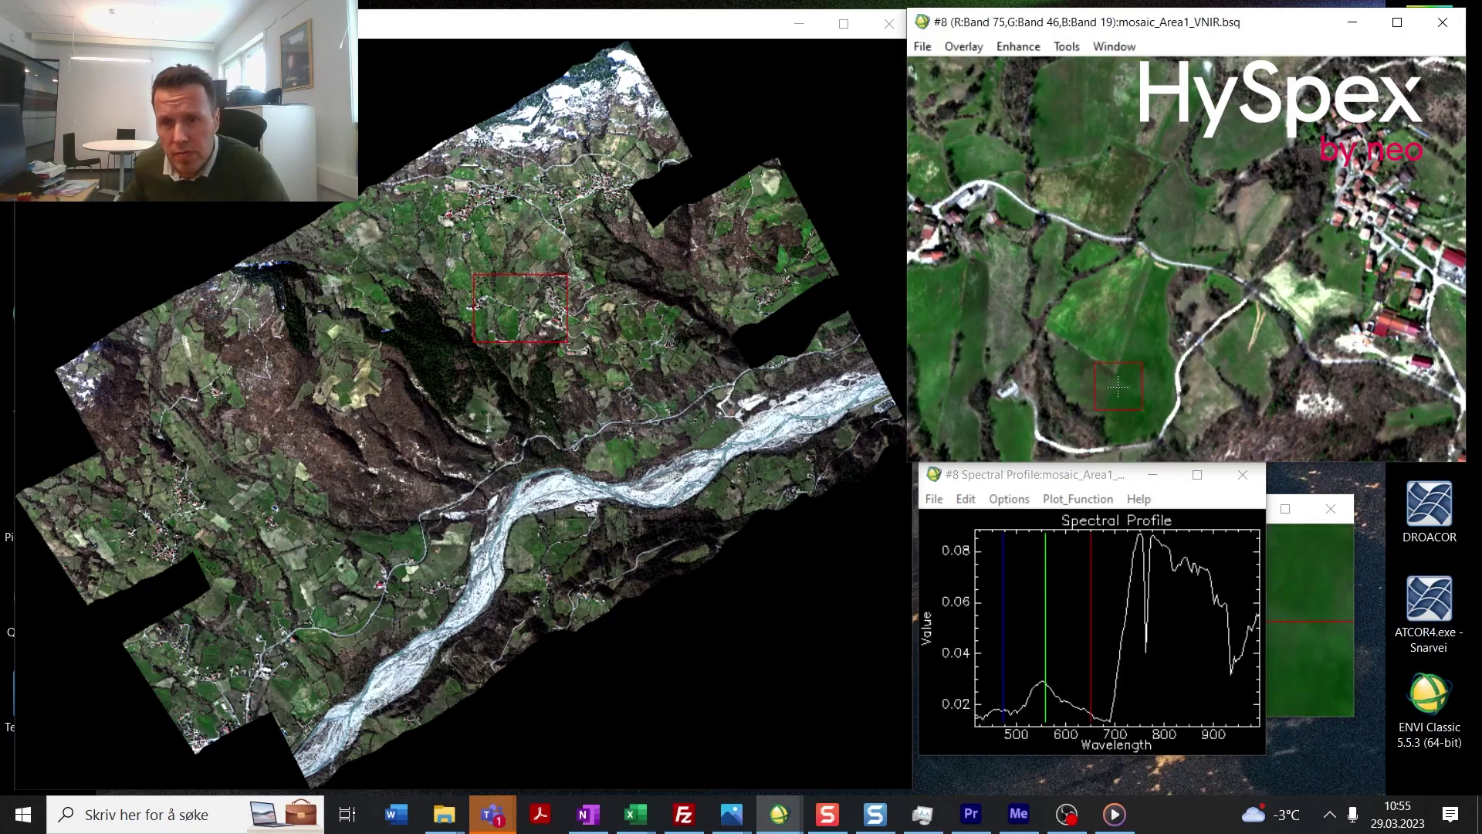
pyautogui.moveTo(1089, 589); pyautogui.dragTo(1137, 596)
pyautogui.rightClick(1137, 596)
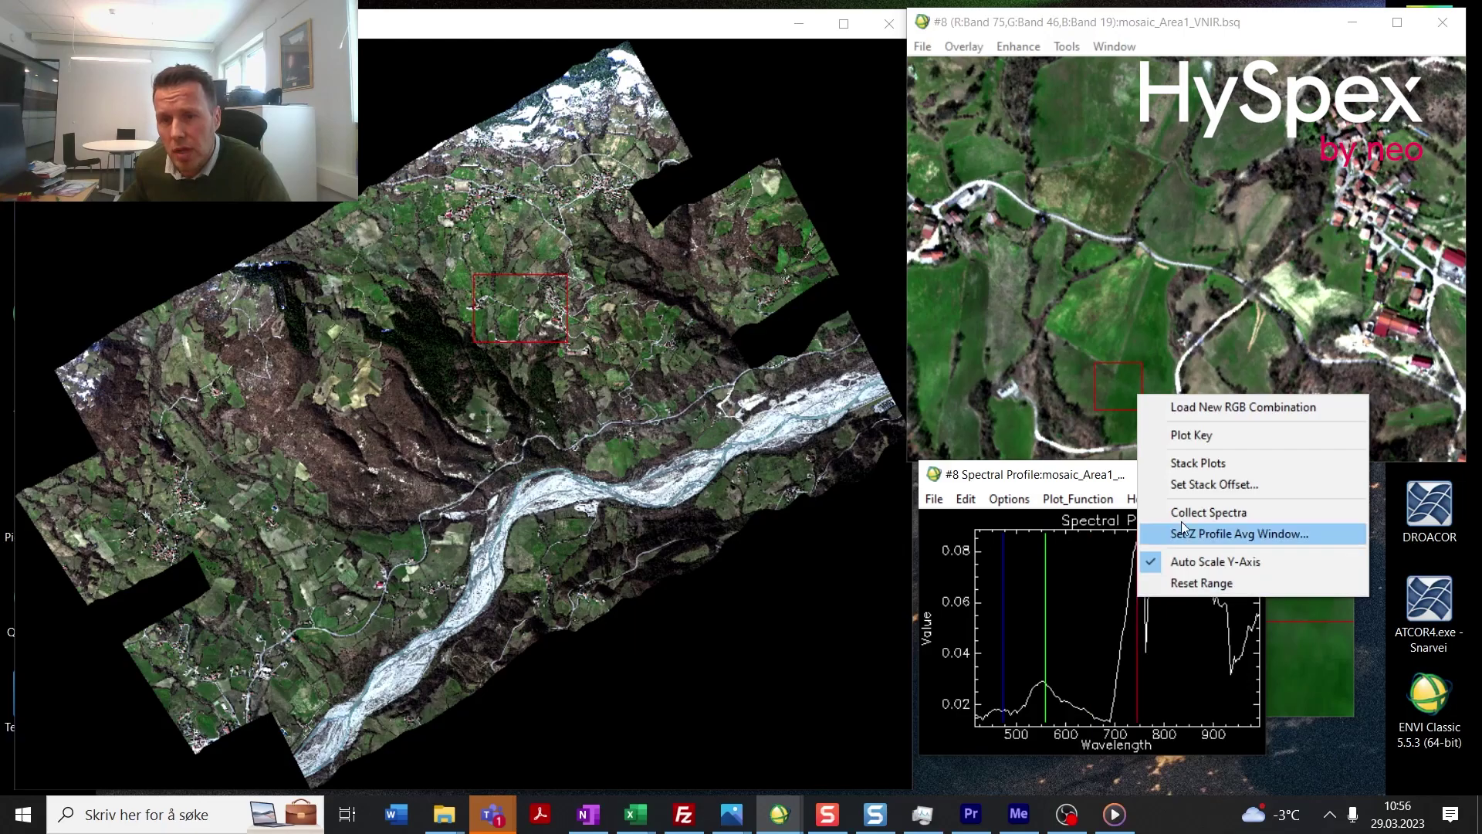
pyautogui.click(1188, 407)
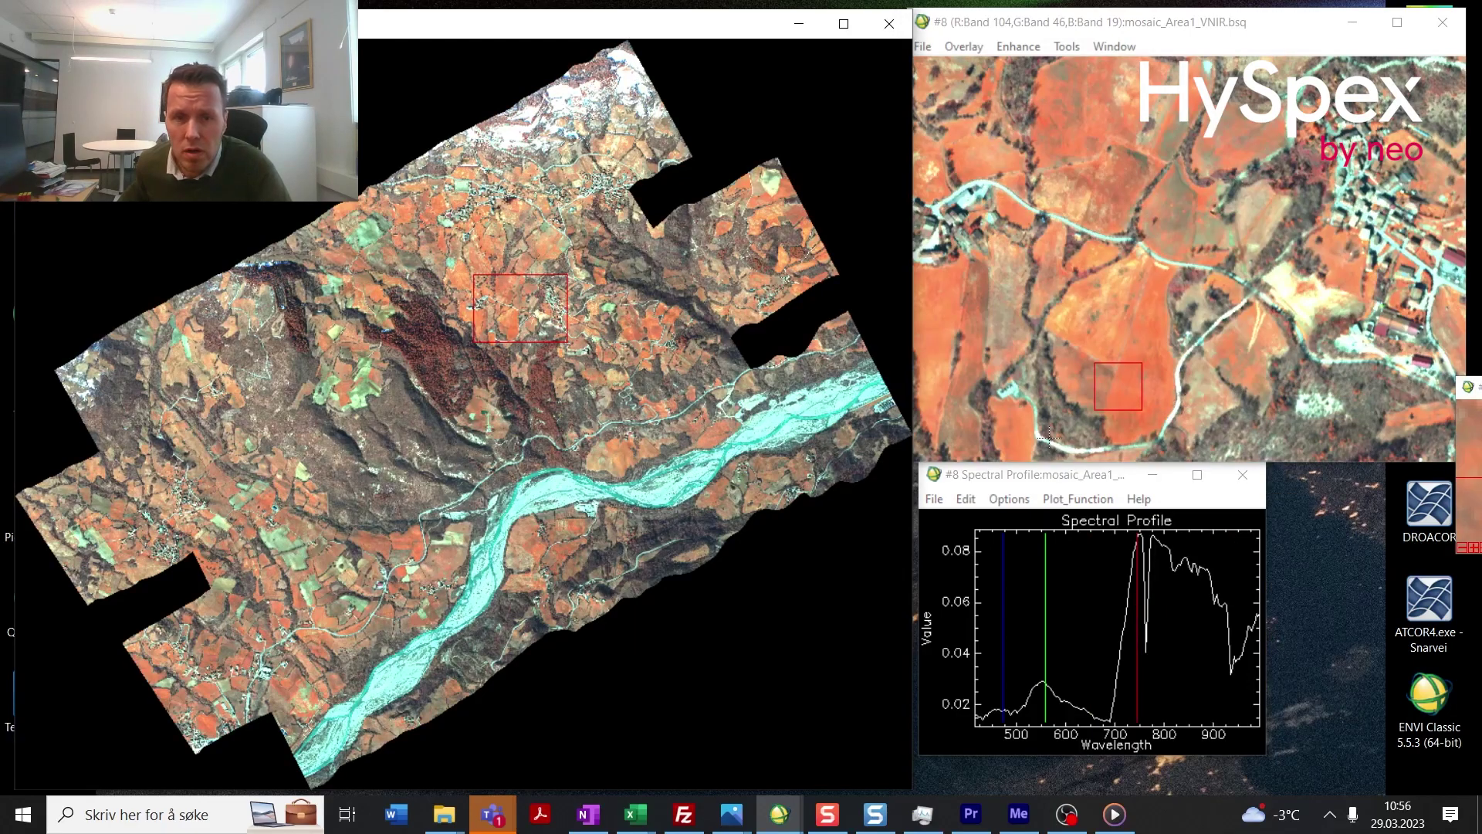
# Step: Centre the image view on the village and apply the [Image] Linear 2% stretch to the false-colour display
pyautogui.click(546, 327)
pyautogui.click(1016, 50)
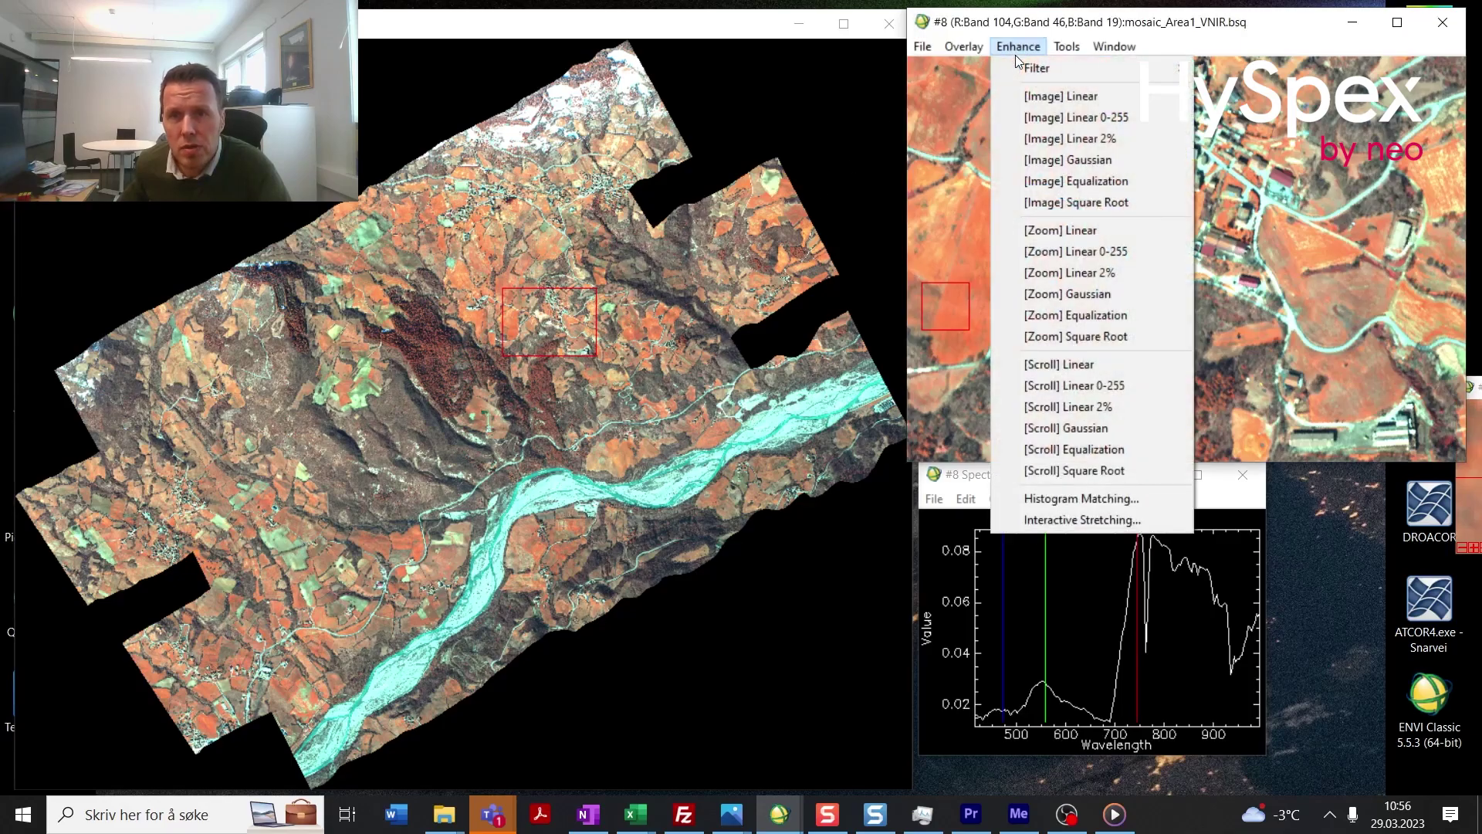
pyautogui.click(1069, 138)
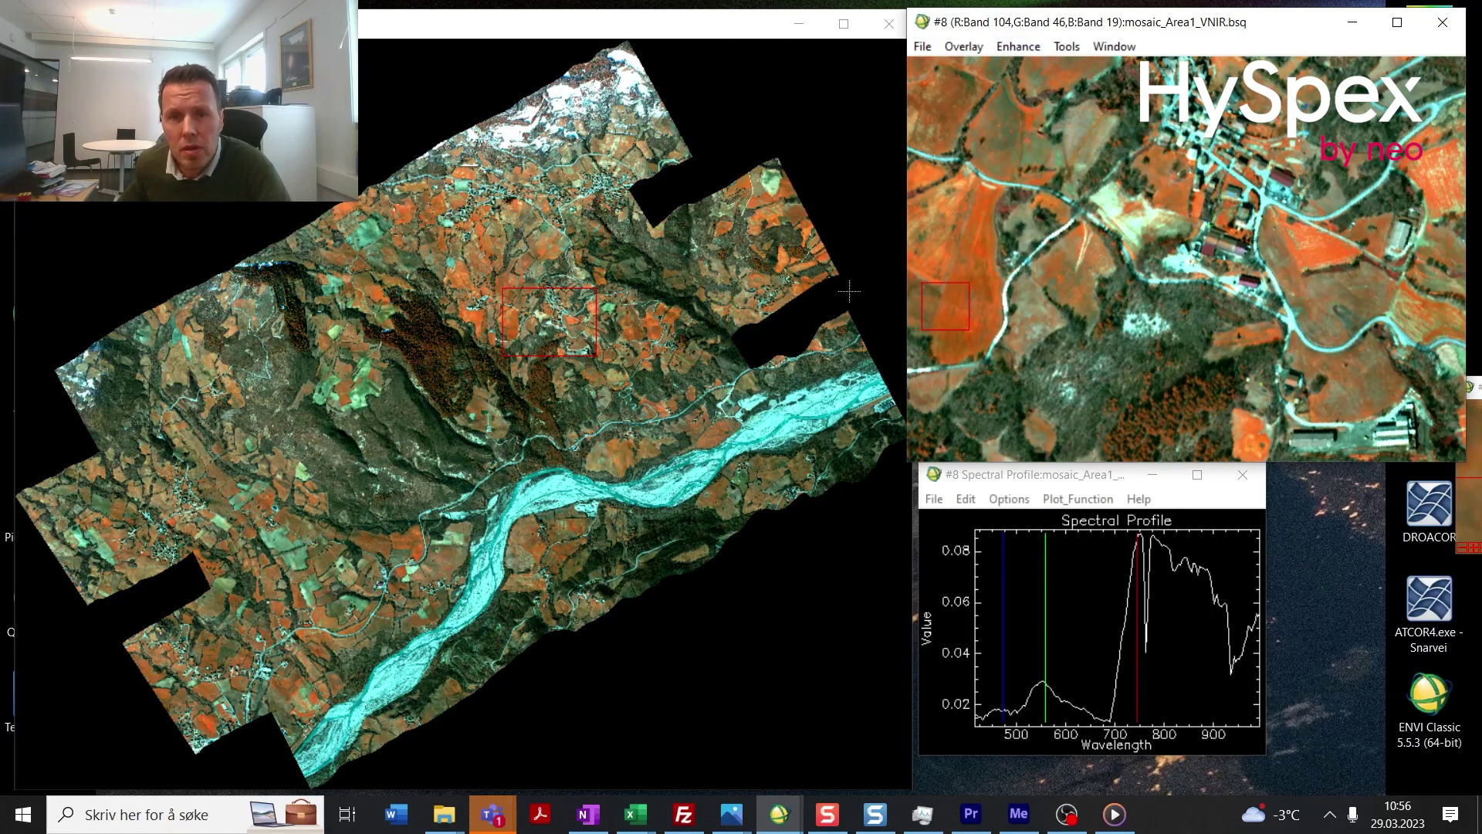
# Step: Examine the forests, villages and fields across the false-colour mosaic together with their spectral profiles
pyautogui.moveTo(549, 321); pyautogui.dragTo(576, 336)
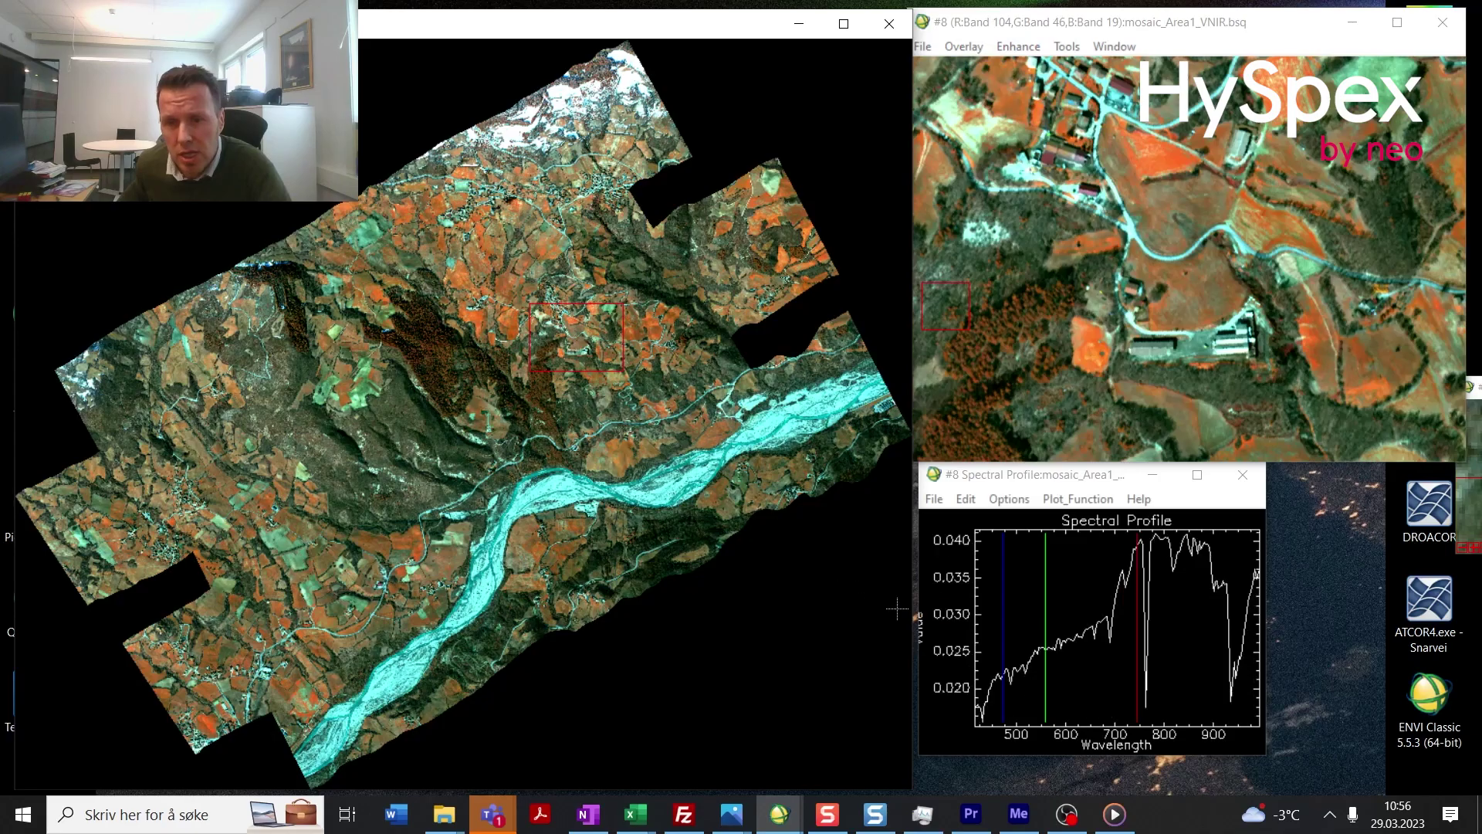
pyautogui.click(602, 357)
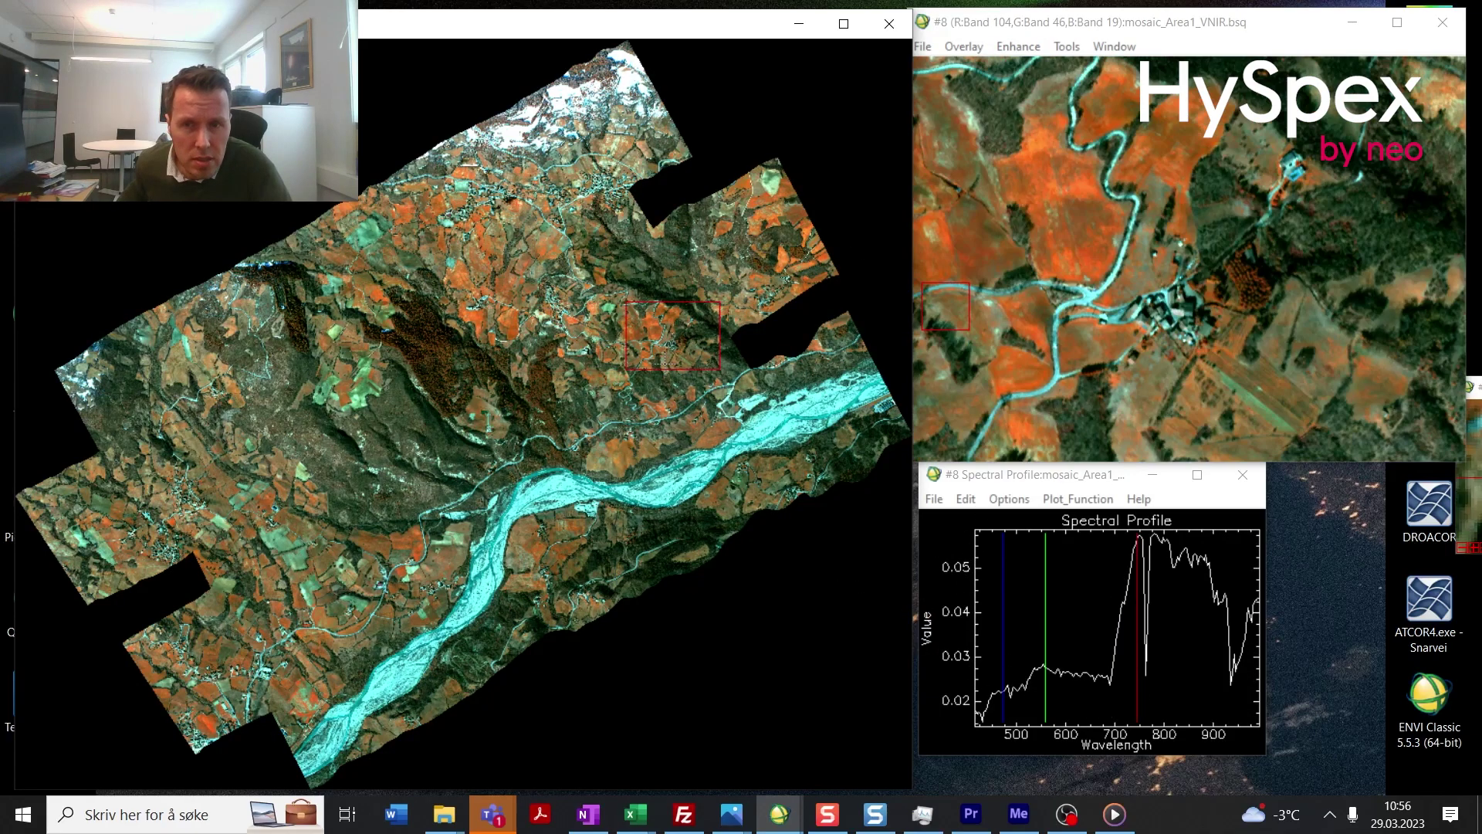
pyautogui.click(518, 377)
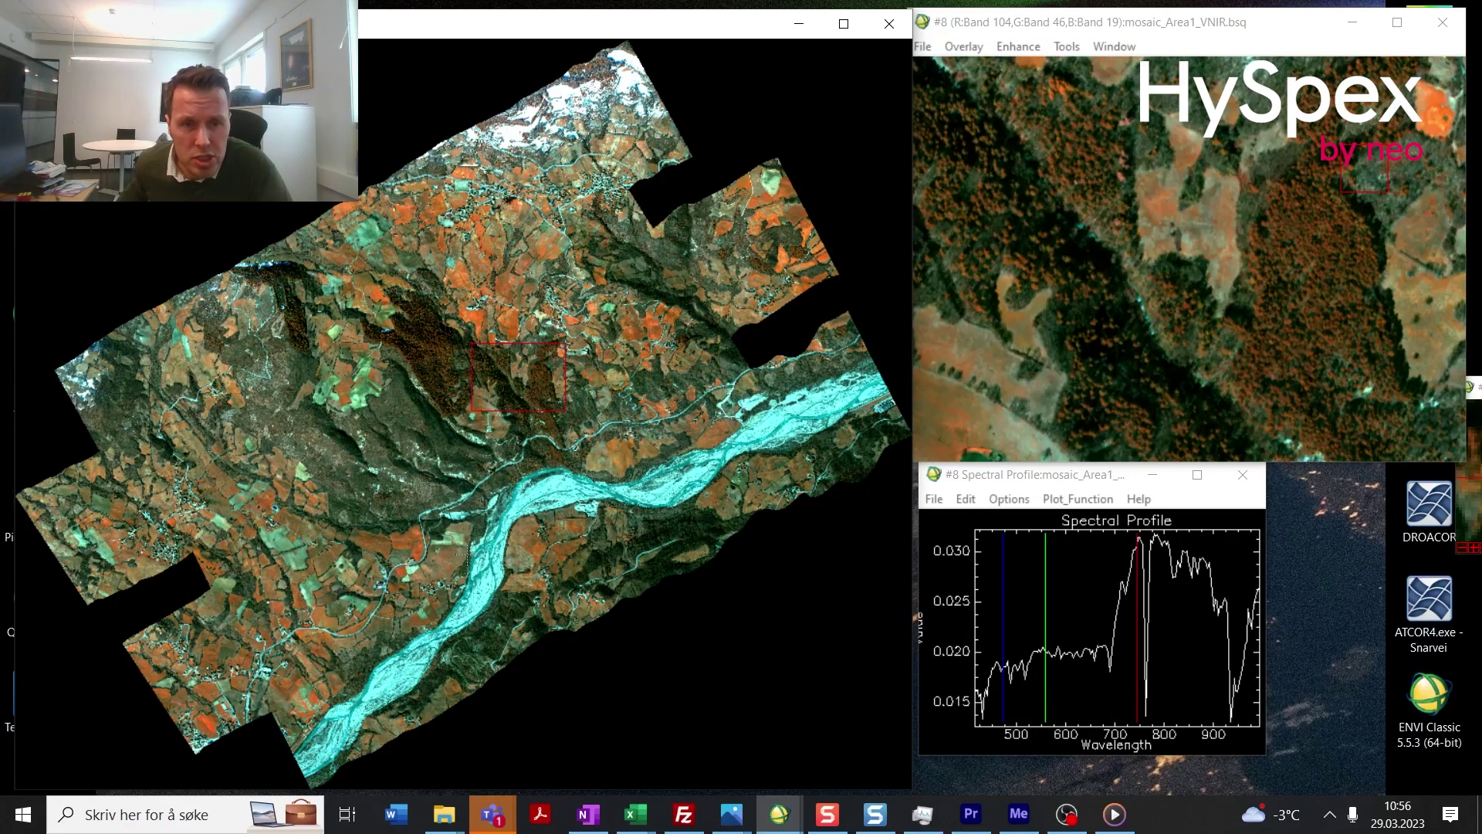
pyautogui.click(394, 548)
pyautogui.click(383, 345)
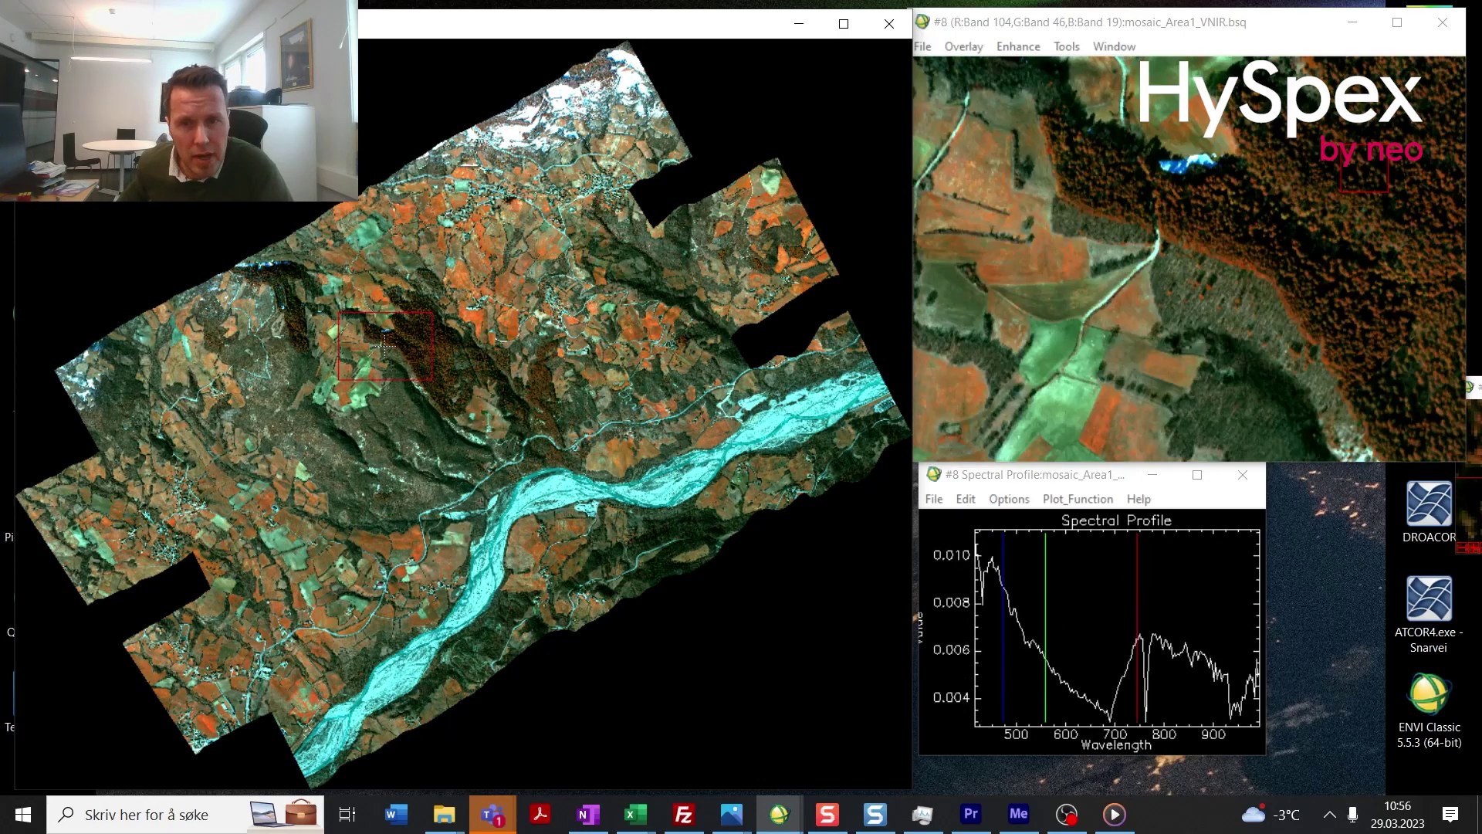
pyautogui.click(548, 305)
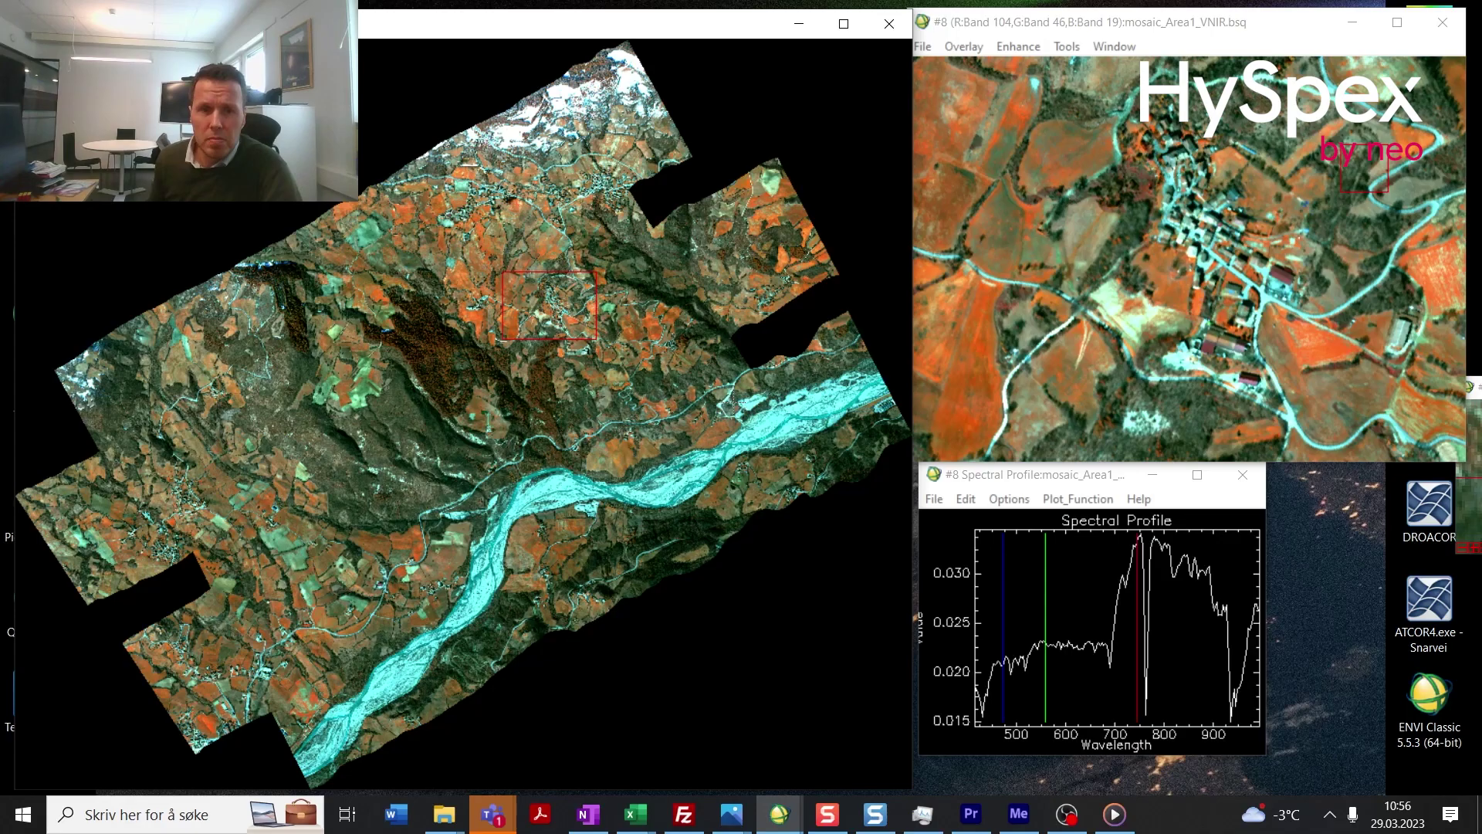
pyautogui.click(519, 293)
pyautogui.click(487, 275)
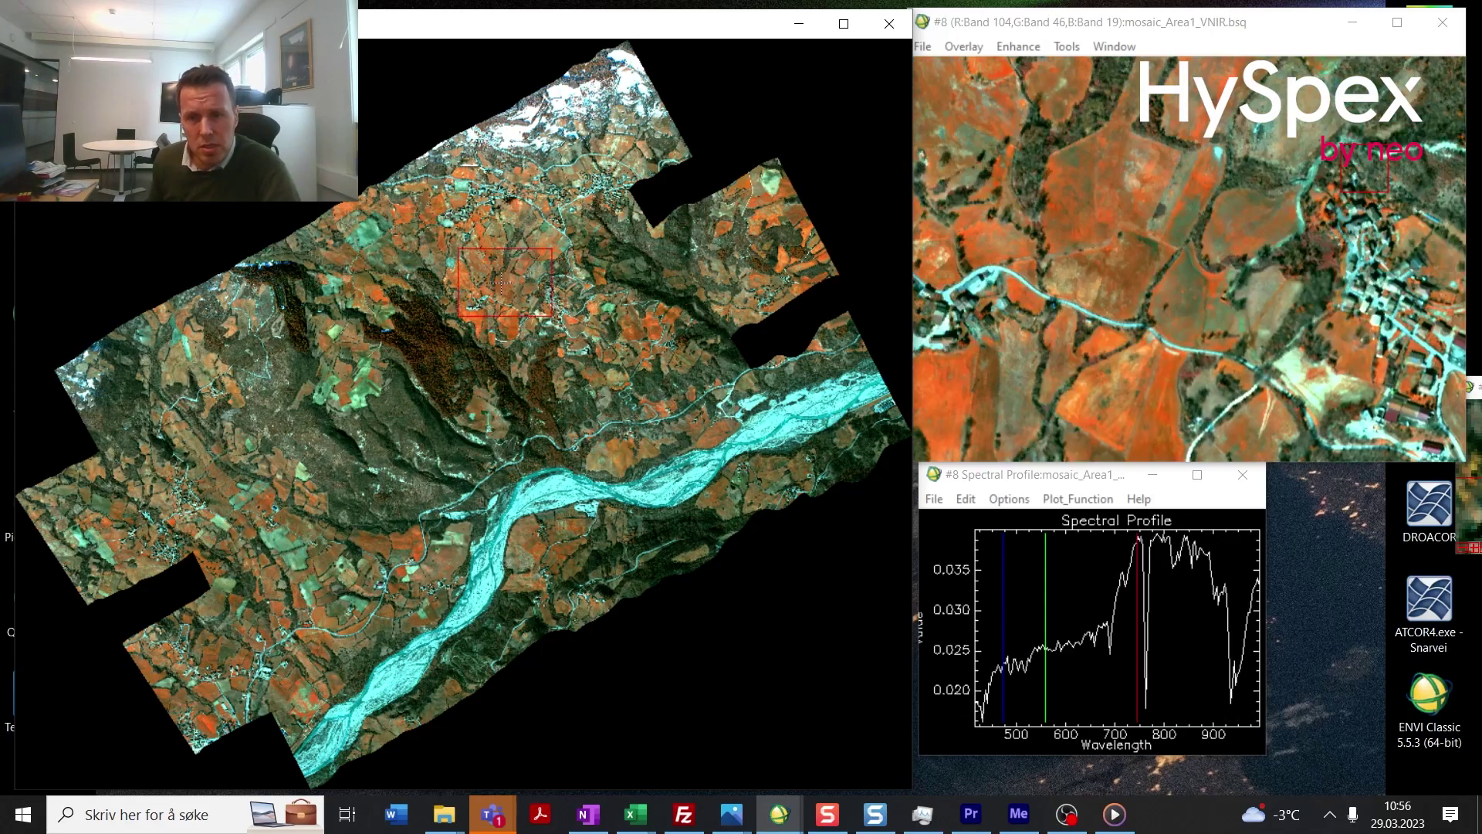
pyautogui.click(1255, 279)
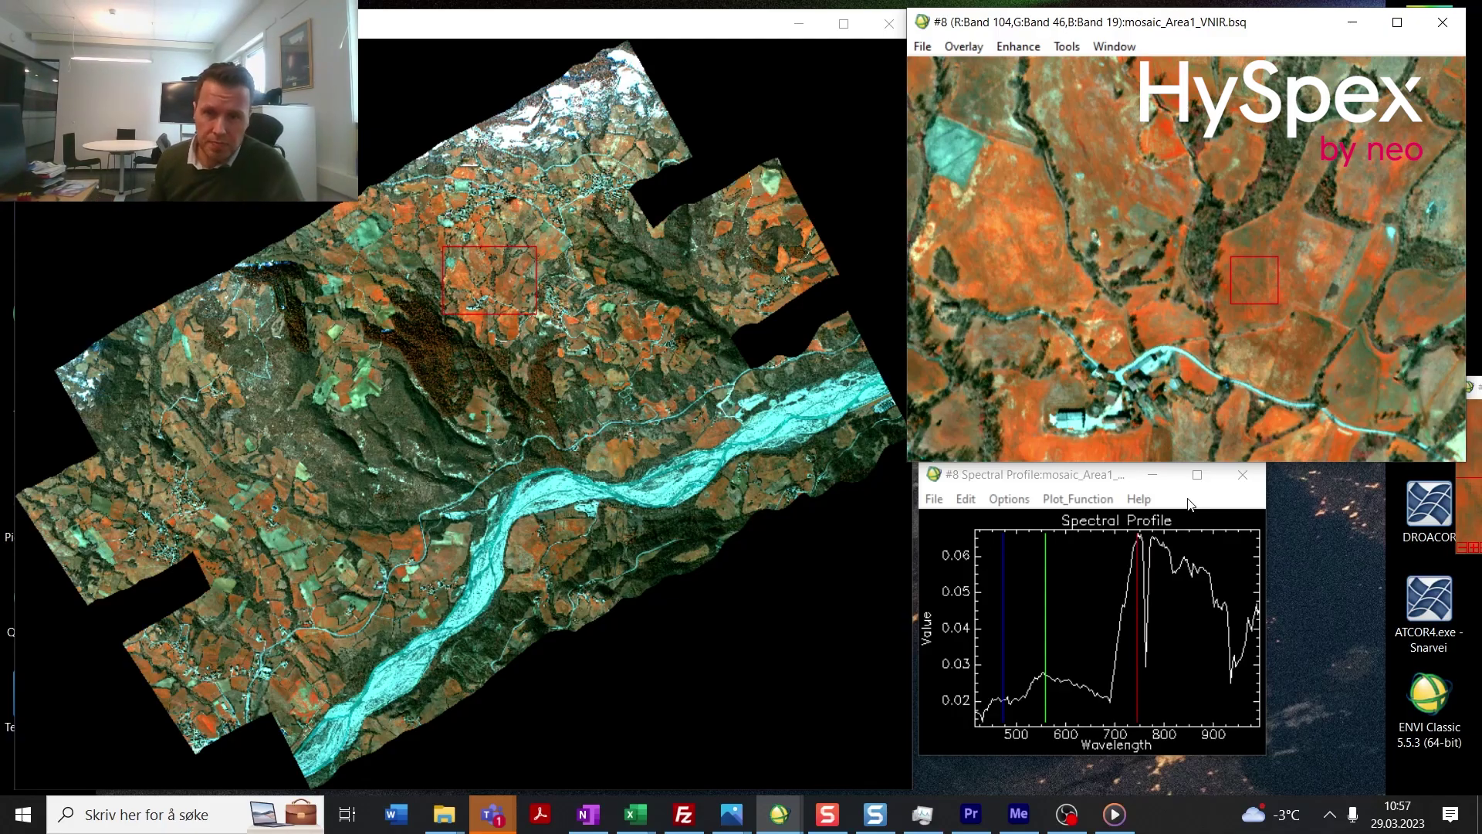
# Step: Load Band 1 (414.1268) of mosaic_Area1_VNIR.bsq as a gray scale image in Display #8
pyautogui.click(781, 812)
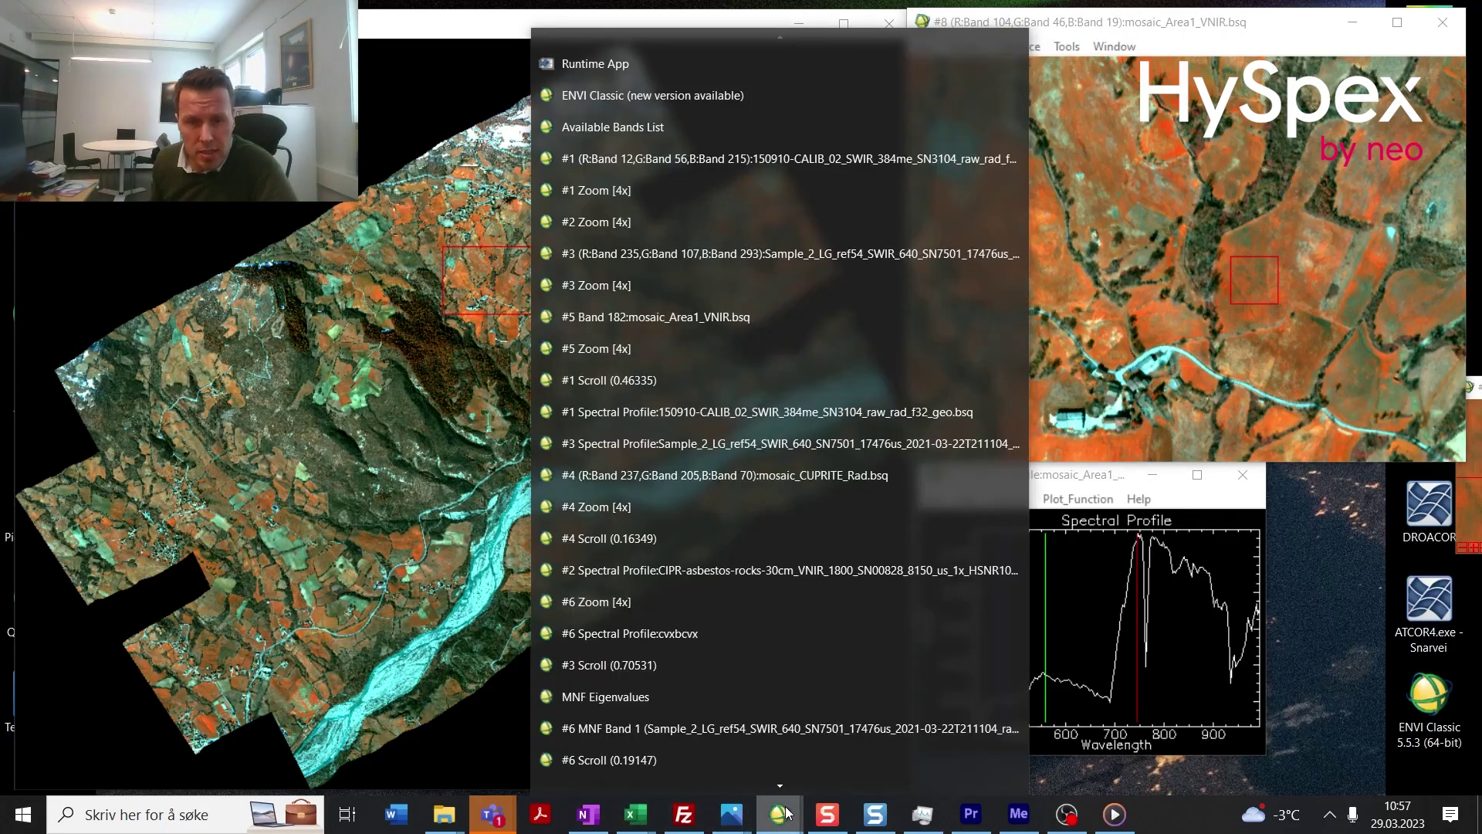
pyautogui.click(642, 122)
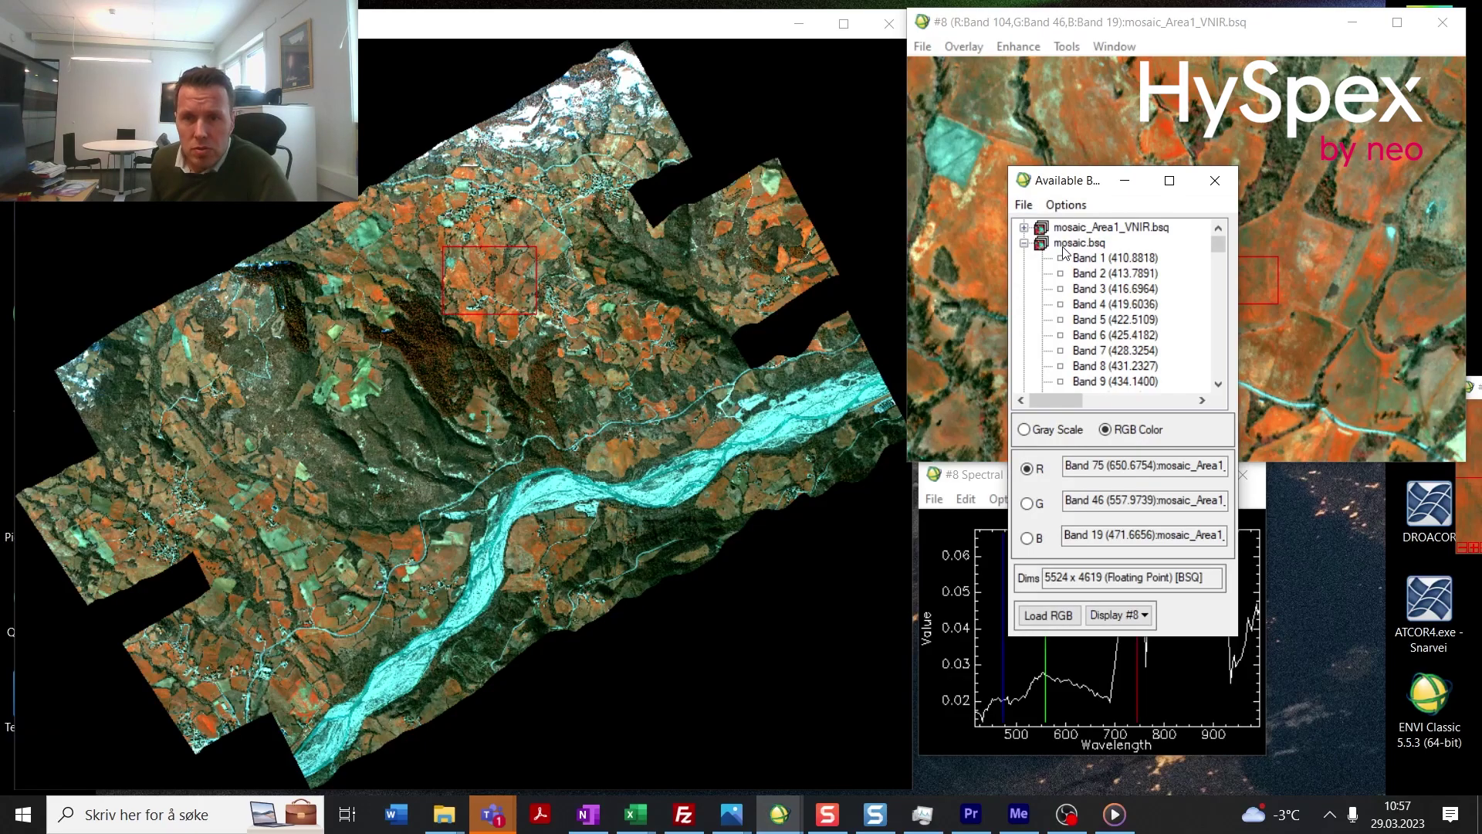
pyautogui.click(1025, 227)
pyautogui.click(1063, 427)
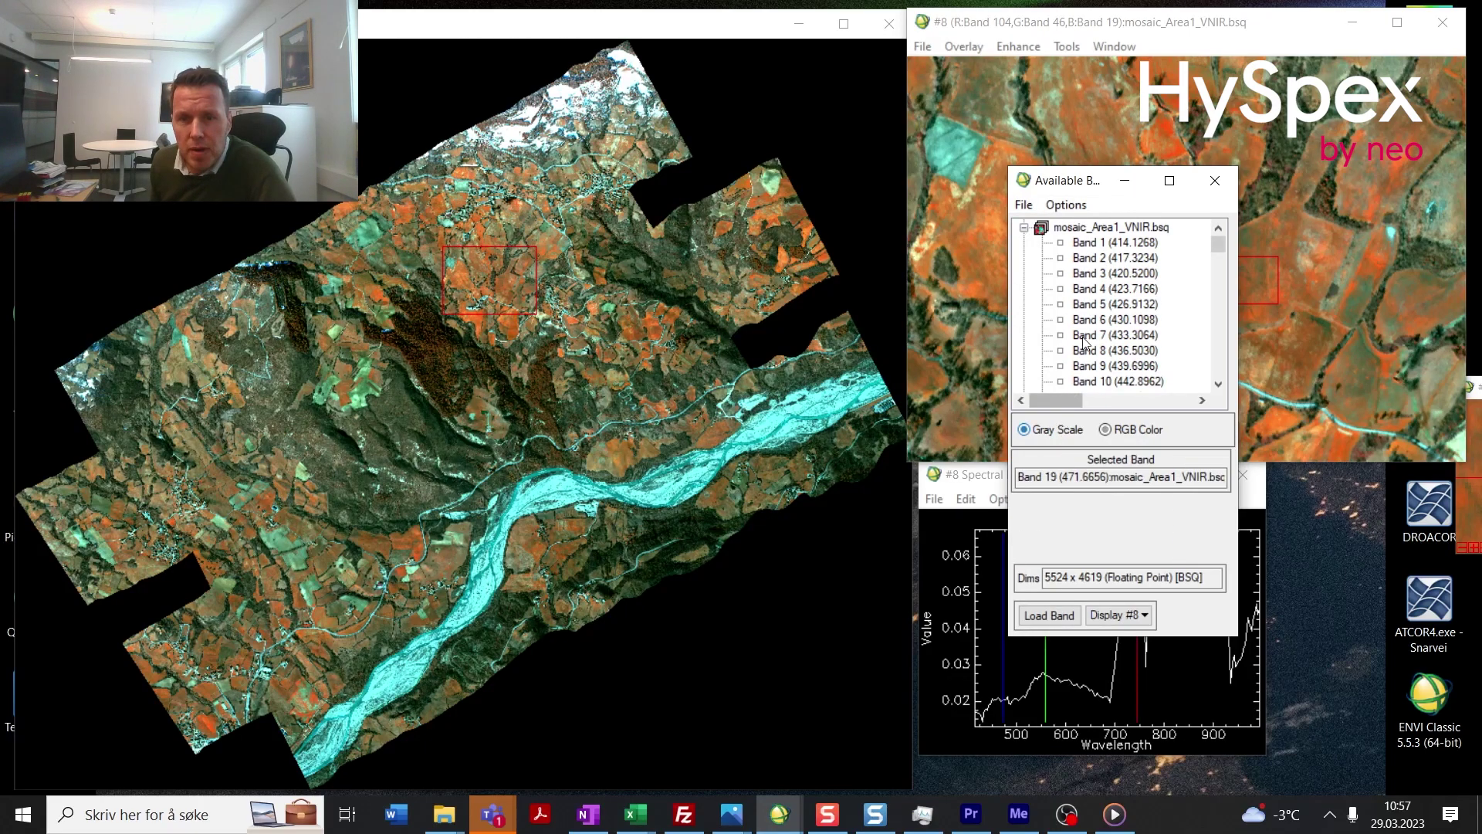
pyautogui.click(1091, 243)
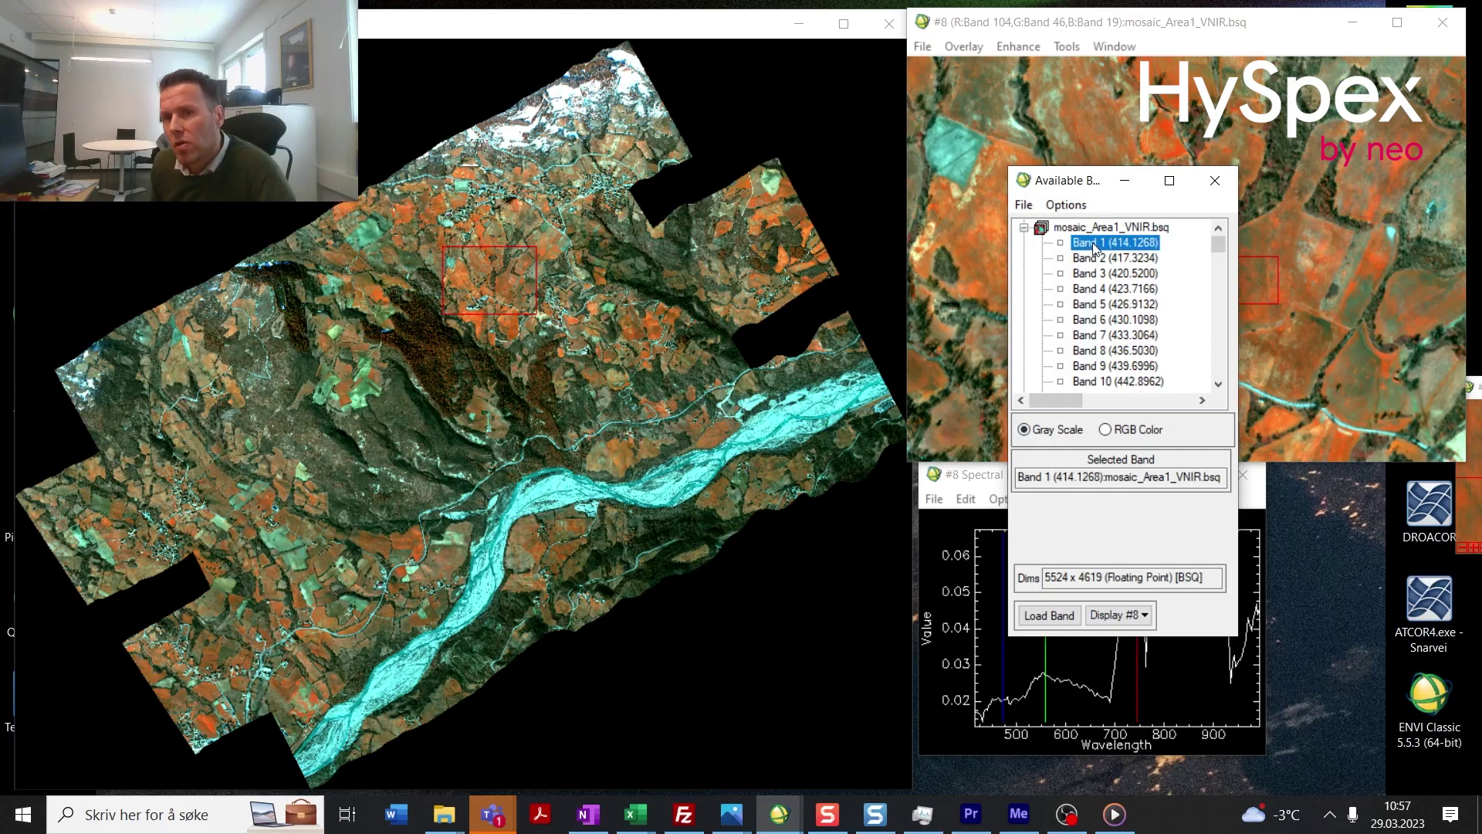
pyautogui.doubleClick(1092, 242)
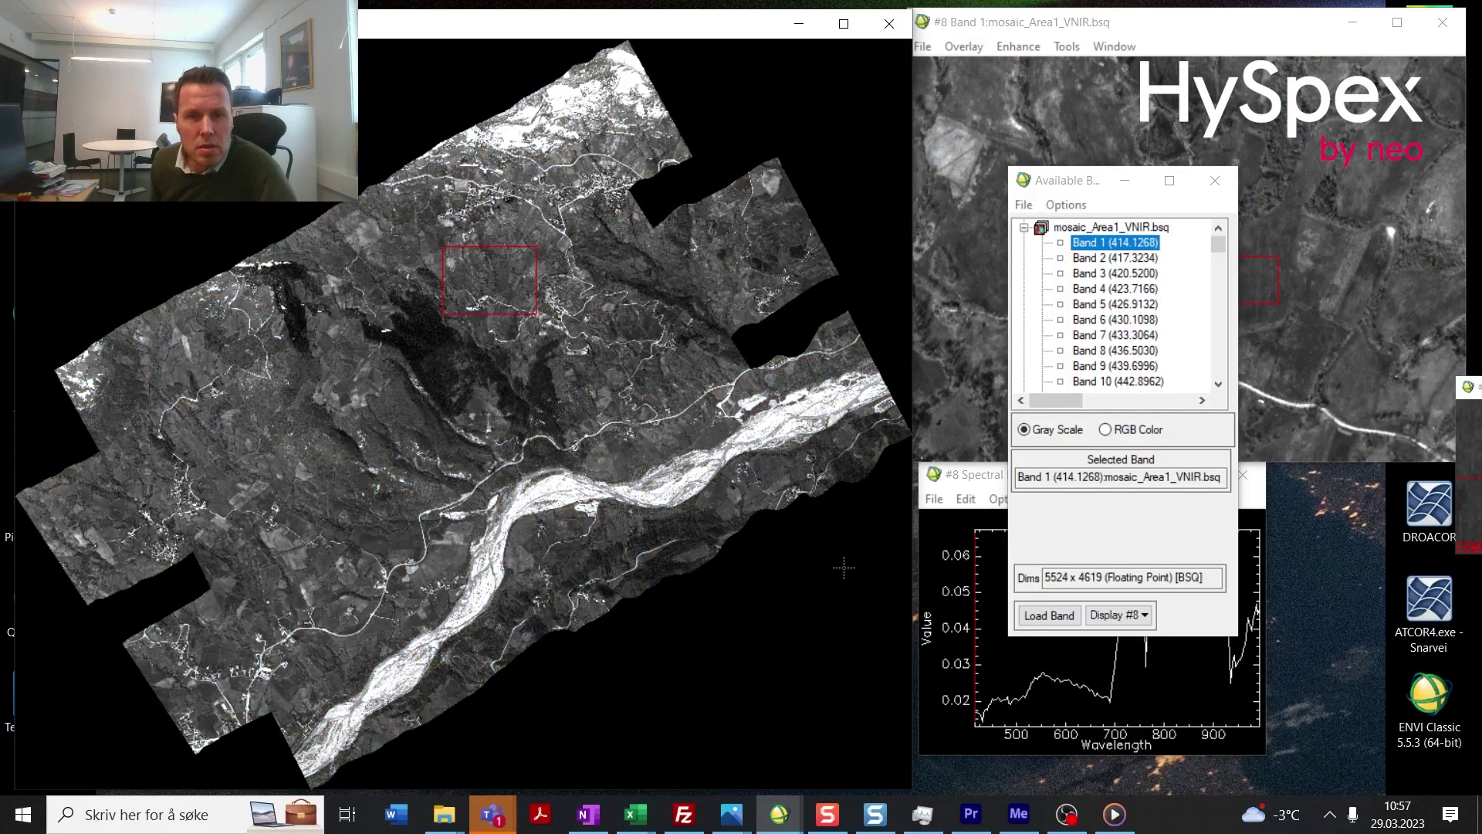
# Step: Move the bands list aside and examine Band 1 image quality and spectra over the villages, fields and river area
pyautogui.click(609, 325)
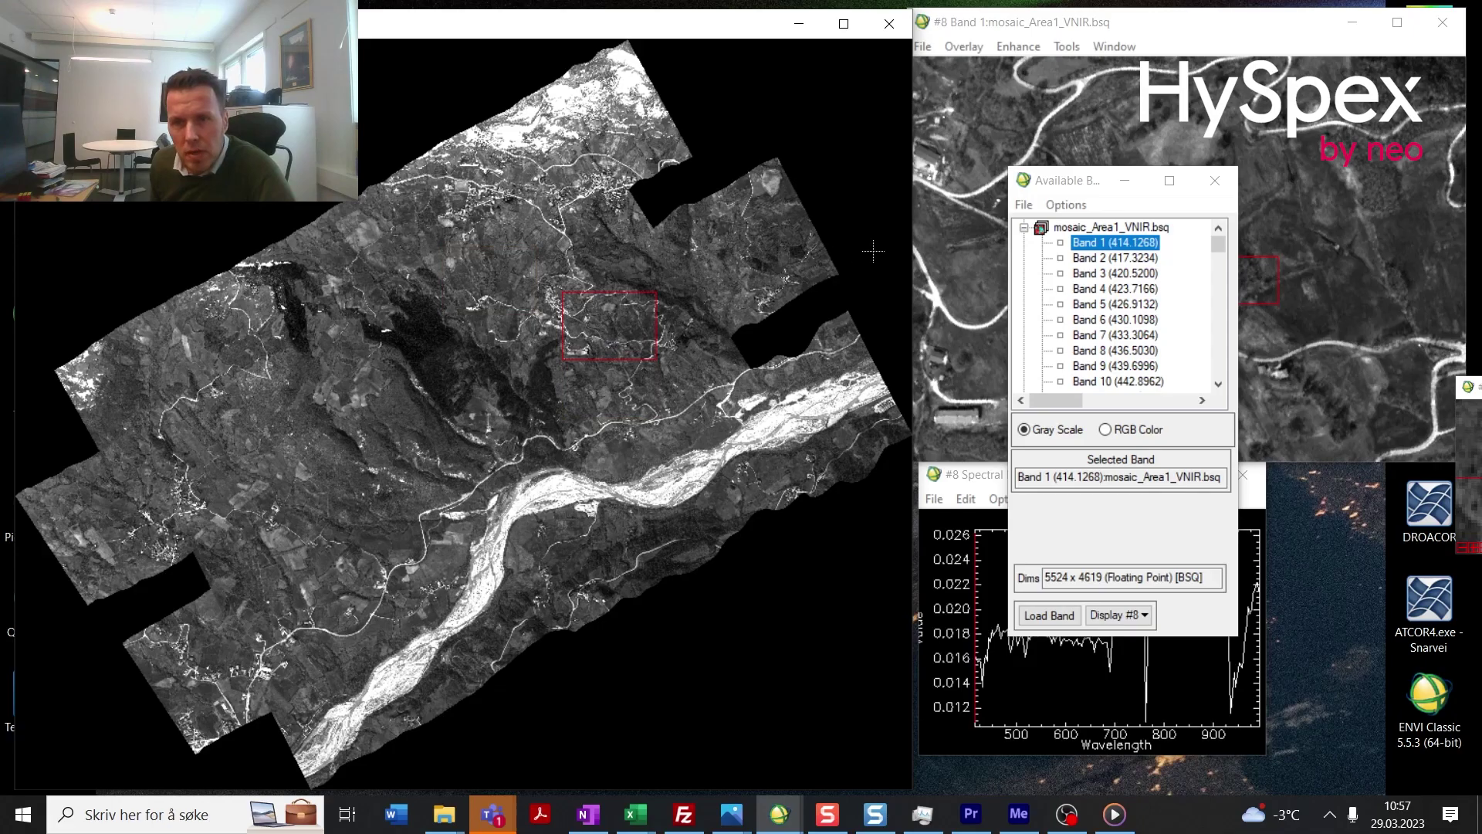
pyautogui.moveTo(1059, 183); pyautogui.dragTo(1481, 231)
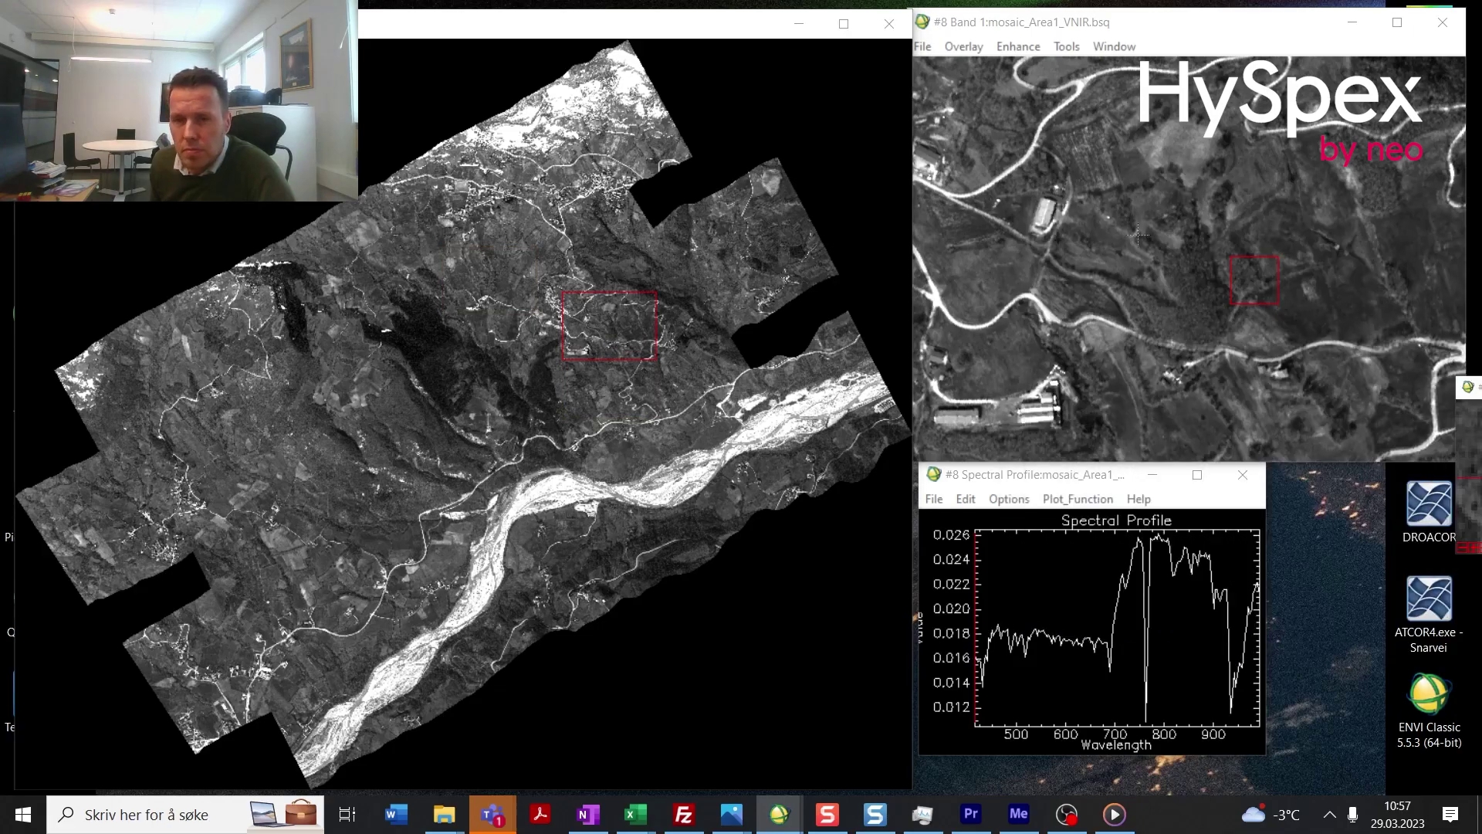
pyautogui.click(500, 290)
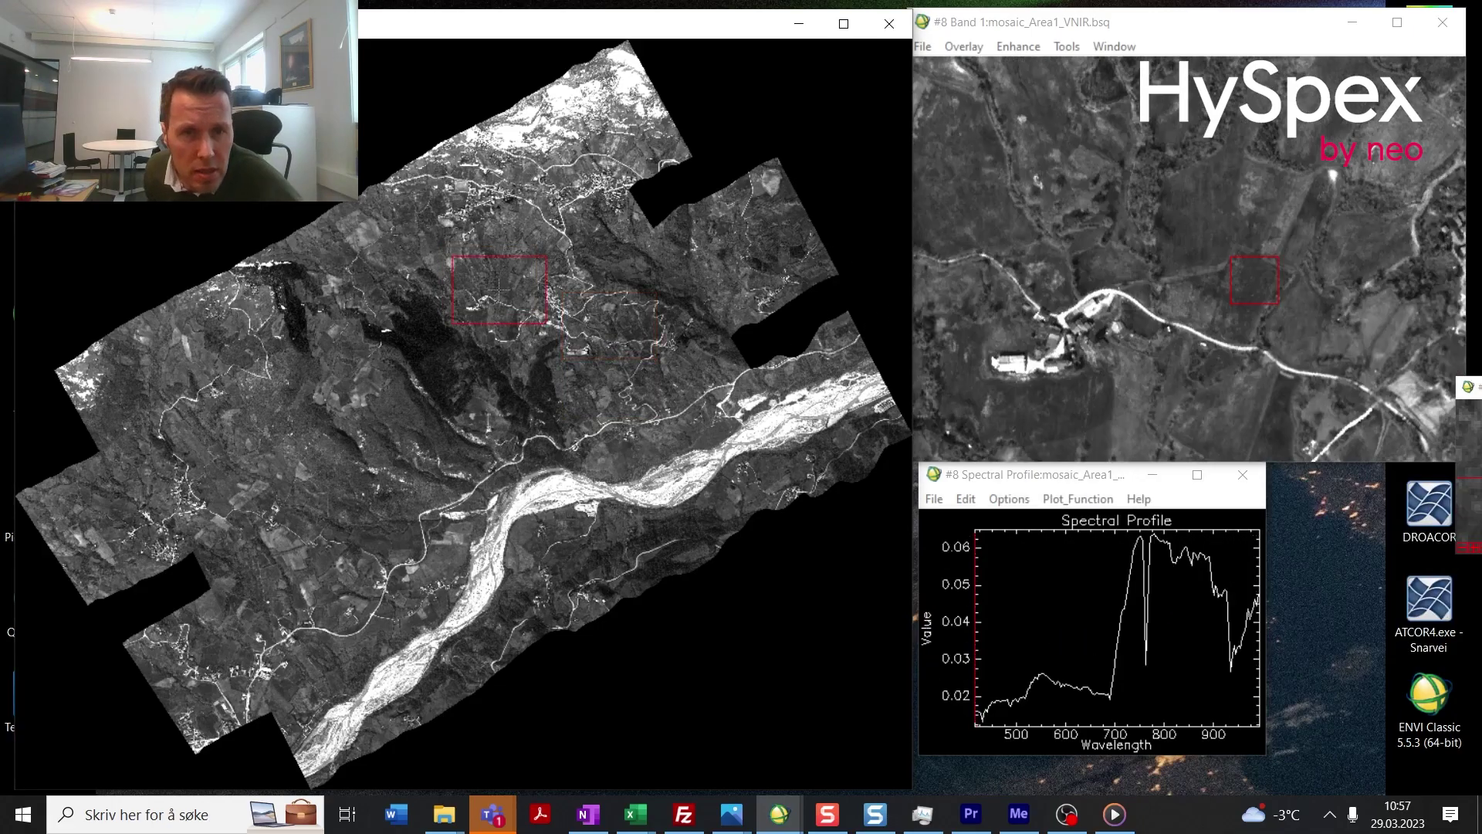
pyautogui.click(559, 305)
pyautogui.click(649, 384)
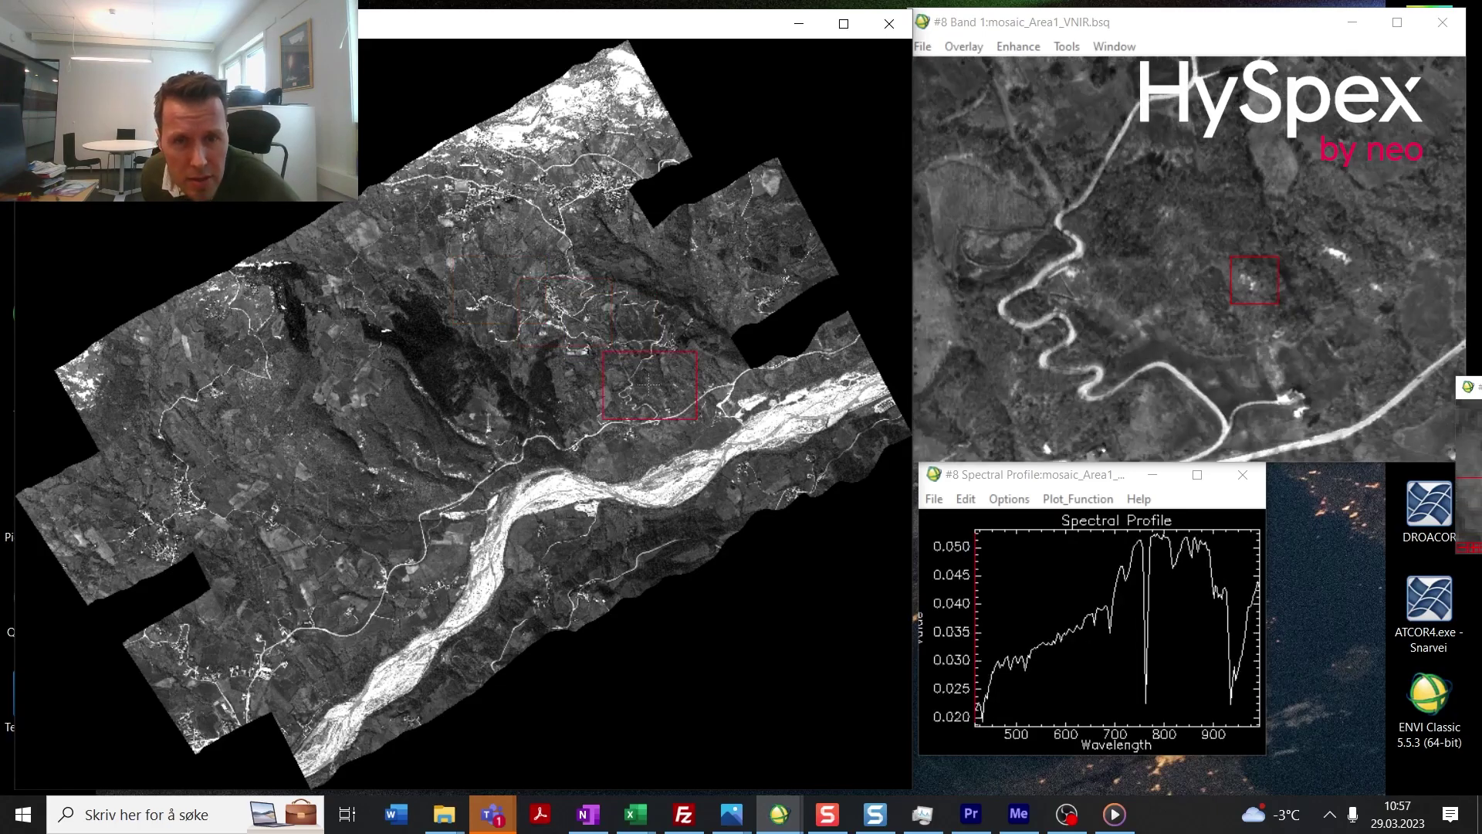
pyautogui.click(578, 446)
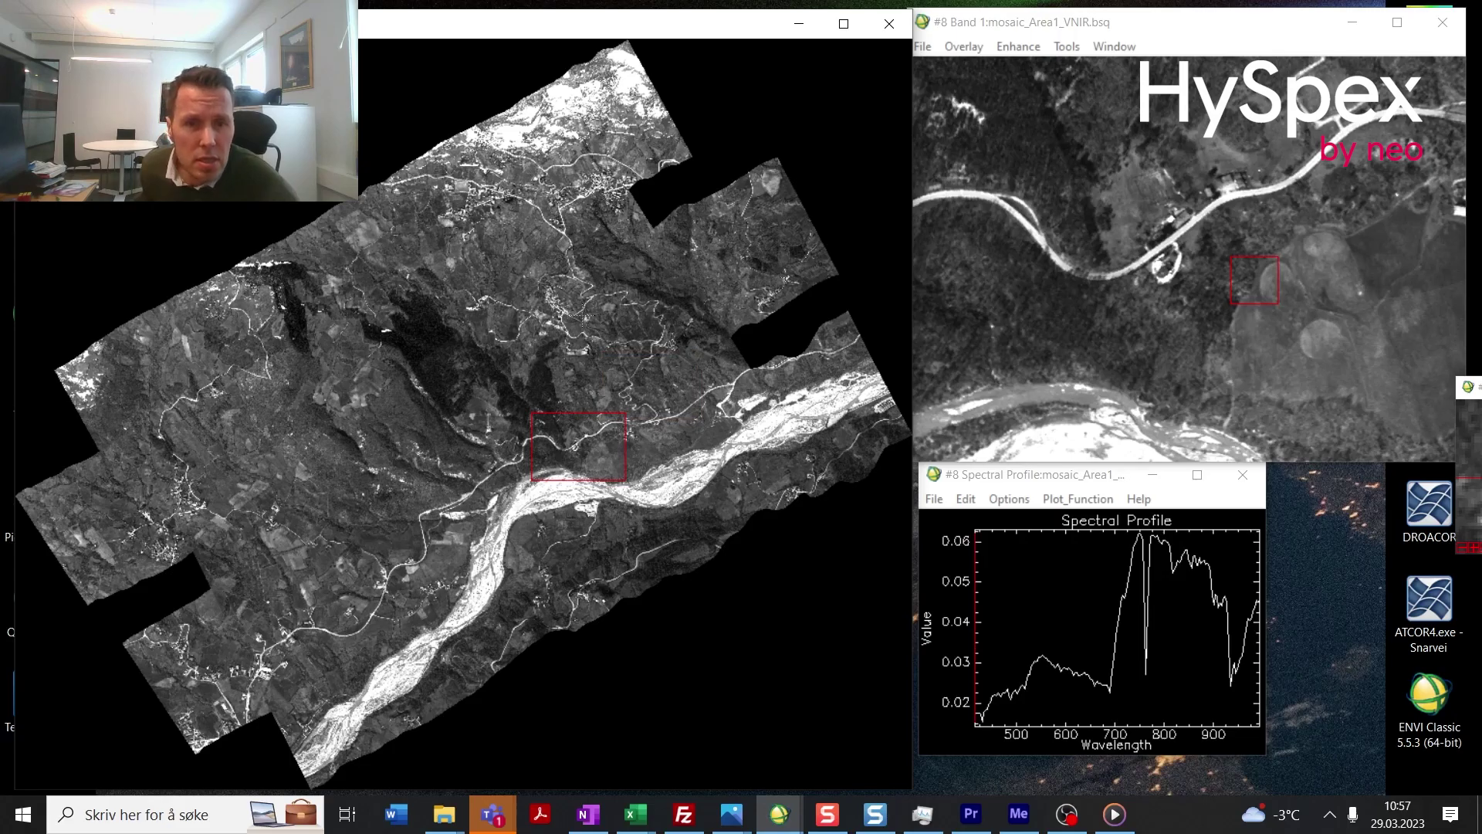
pyautogui.click(562, 301)
pyautogui.click(1119, 290)
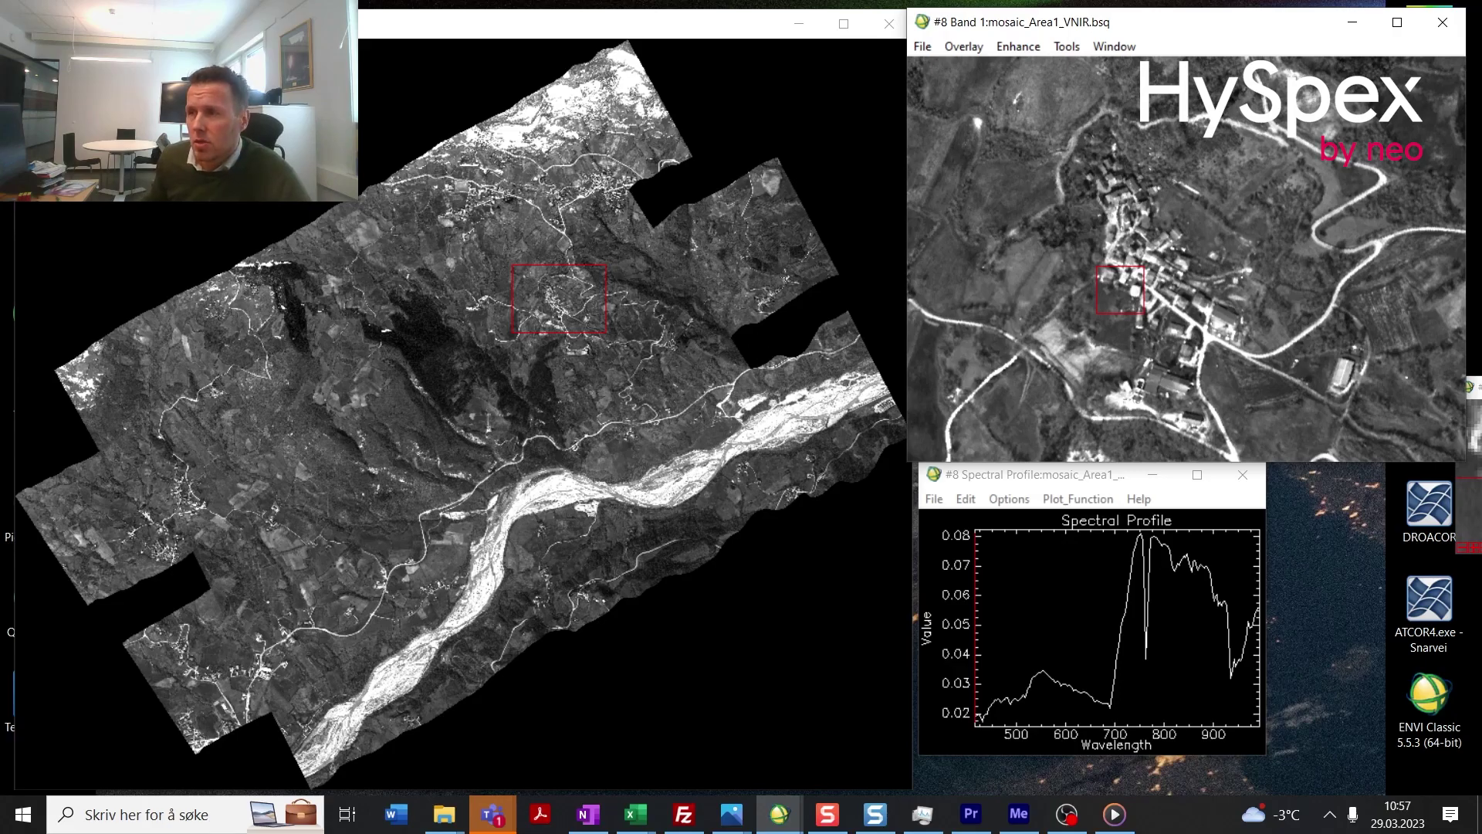
# Step: Bring the bands list back into view and load Band 182 (992.7119) of mosaic_Area1_VNIR.bsq in gray scale
pyautogui.moveTo(1481, 339); pyautogui.dragTo(1117, 225)
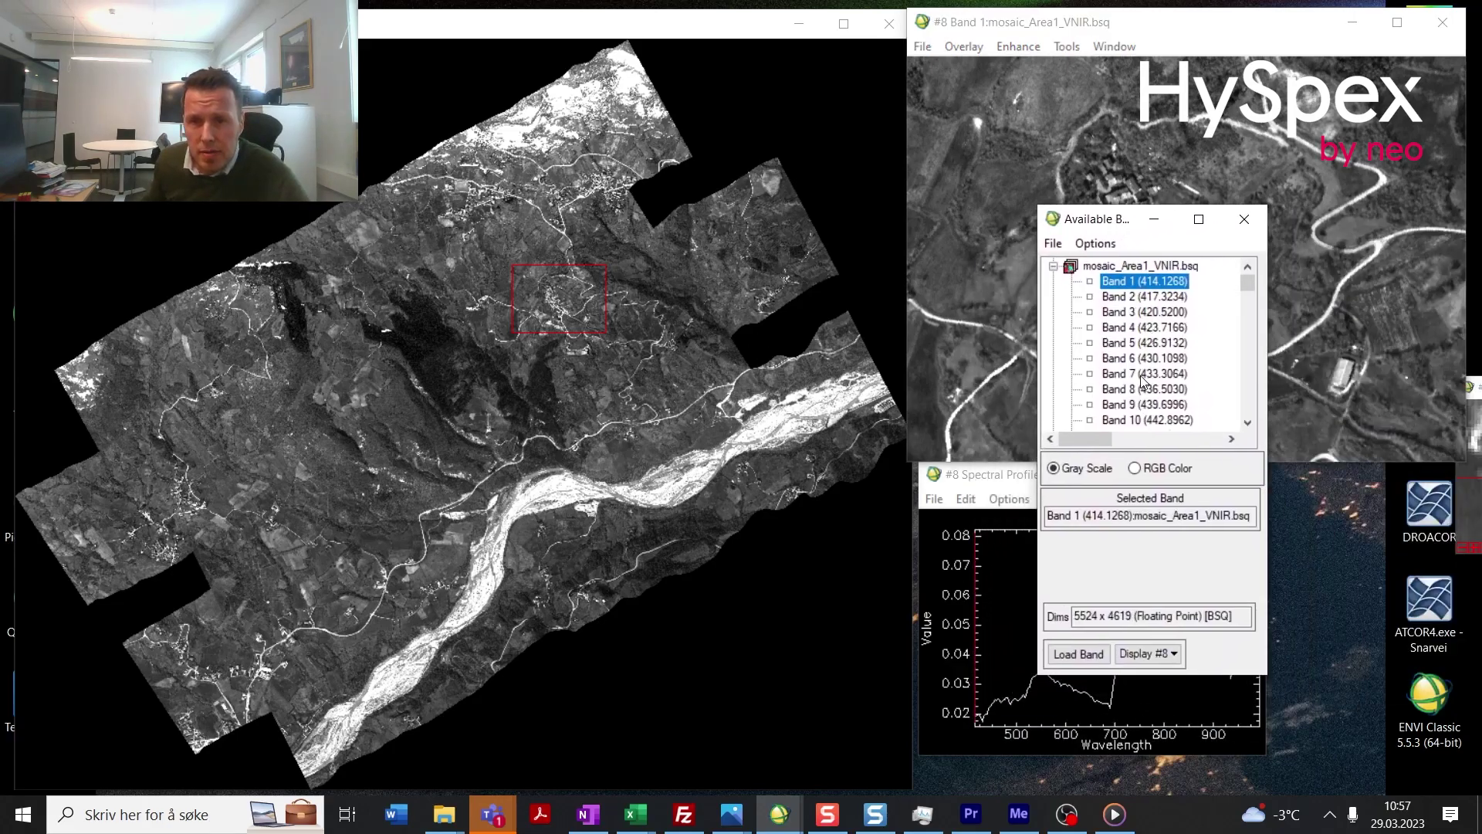
pyautogui.scroll(-11, 1142, 377)
pyautogui.scroll(-20, 1142, 378)
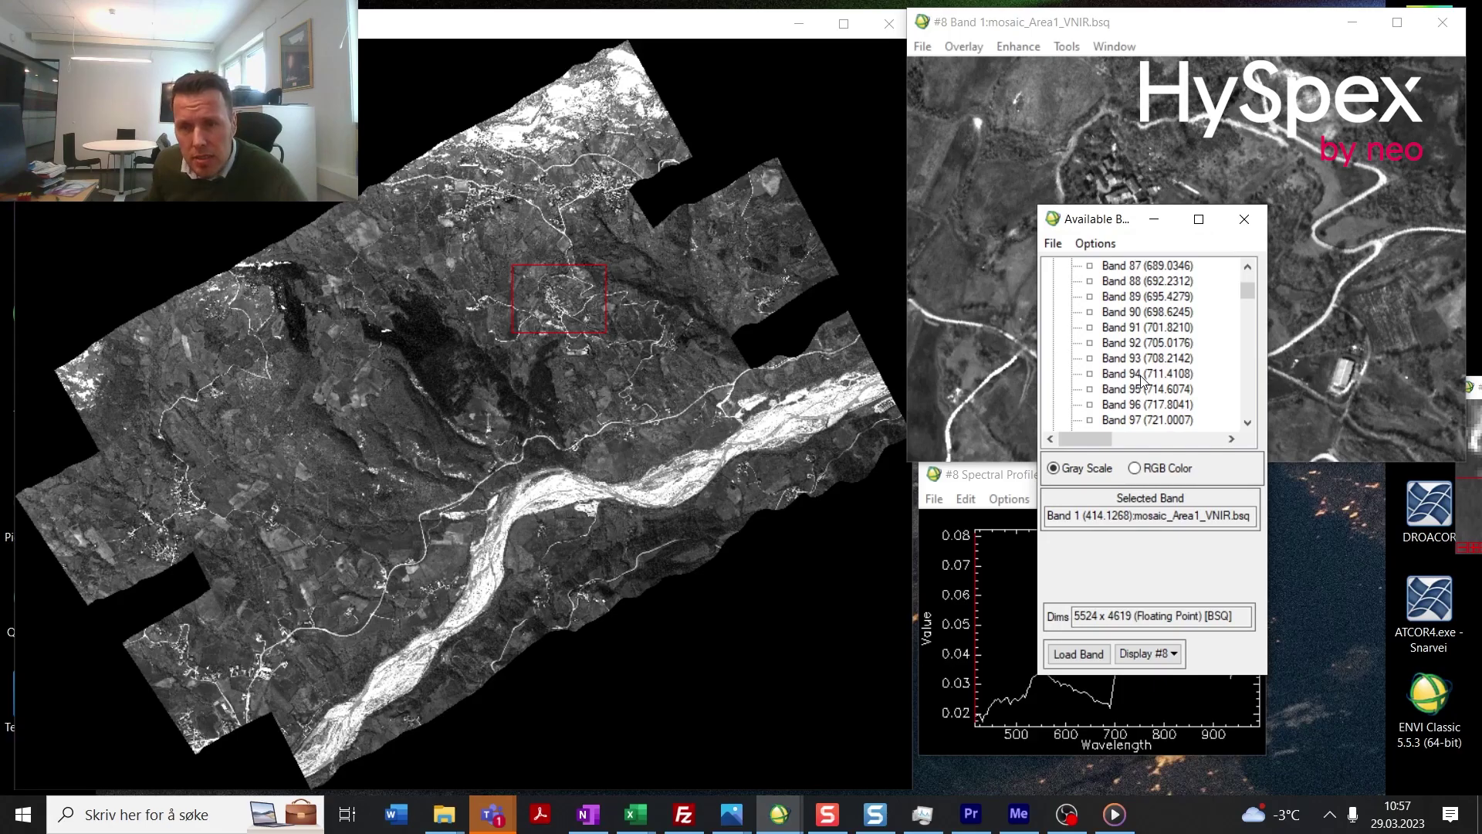
pyautogui.scroll(-18, 1141, 378)
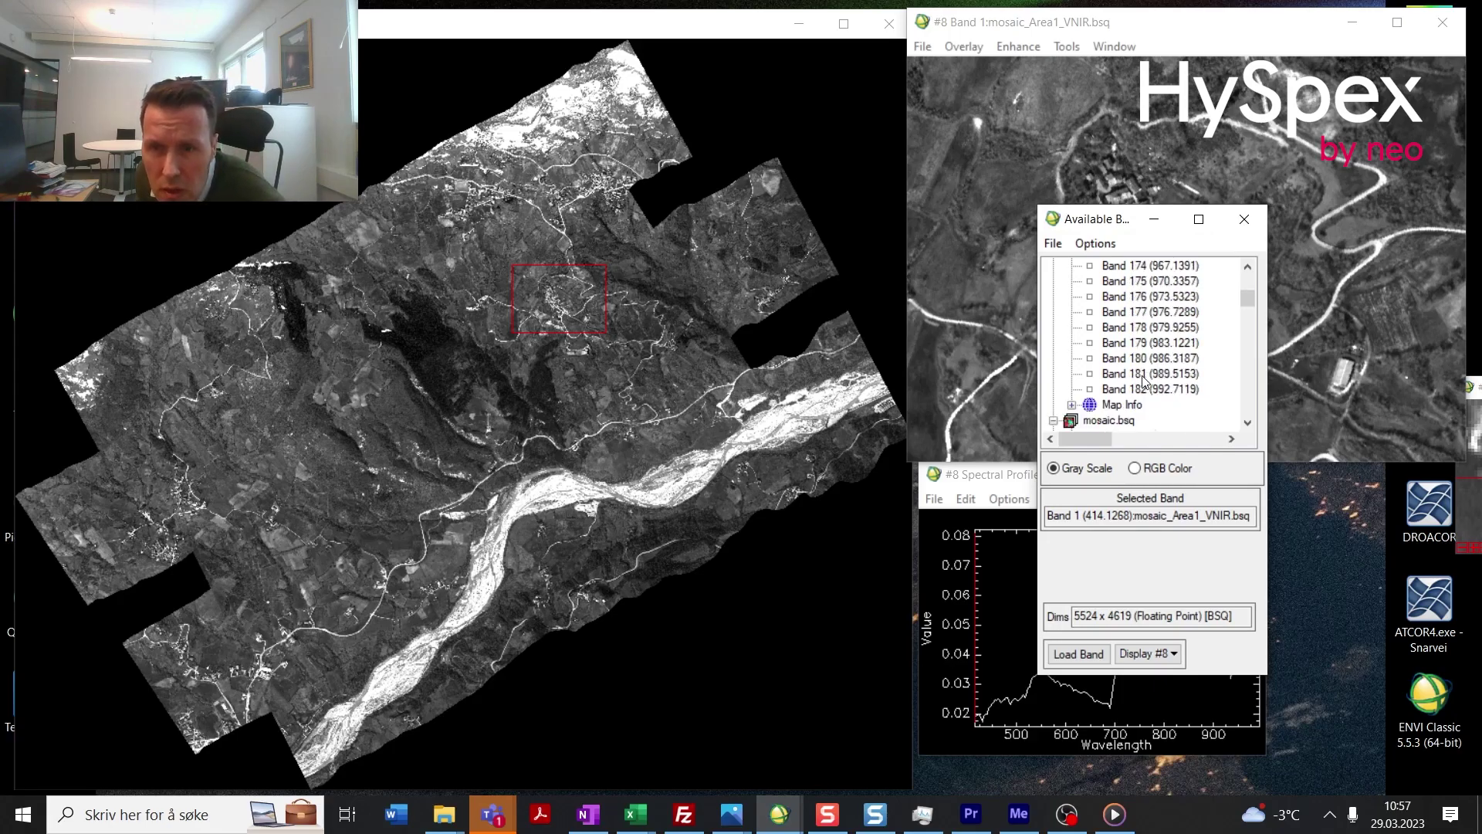
pyautogui.doubleClick(1148, 390)
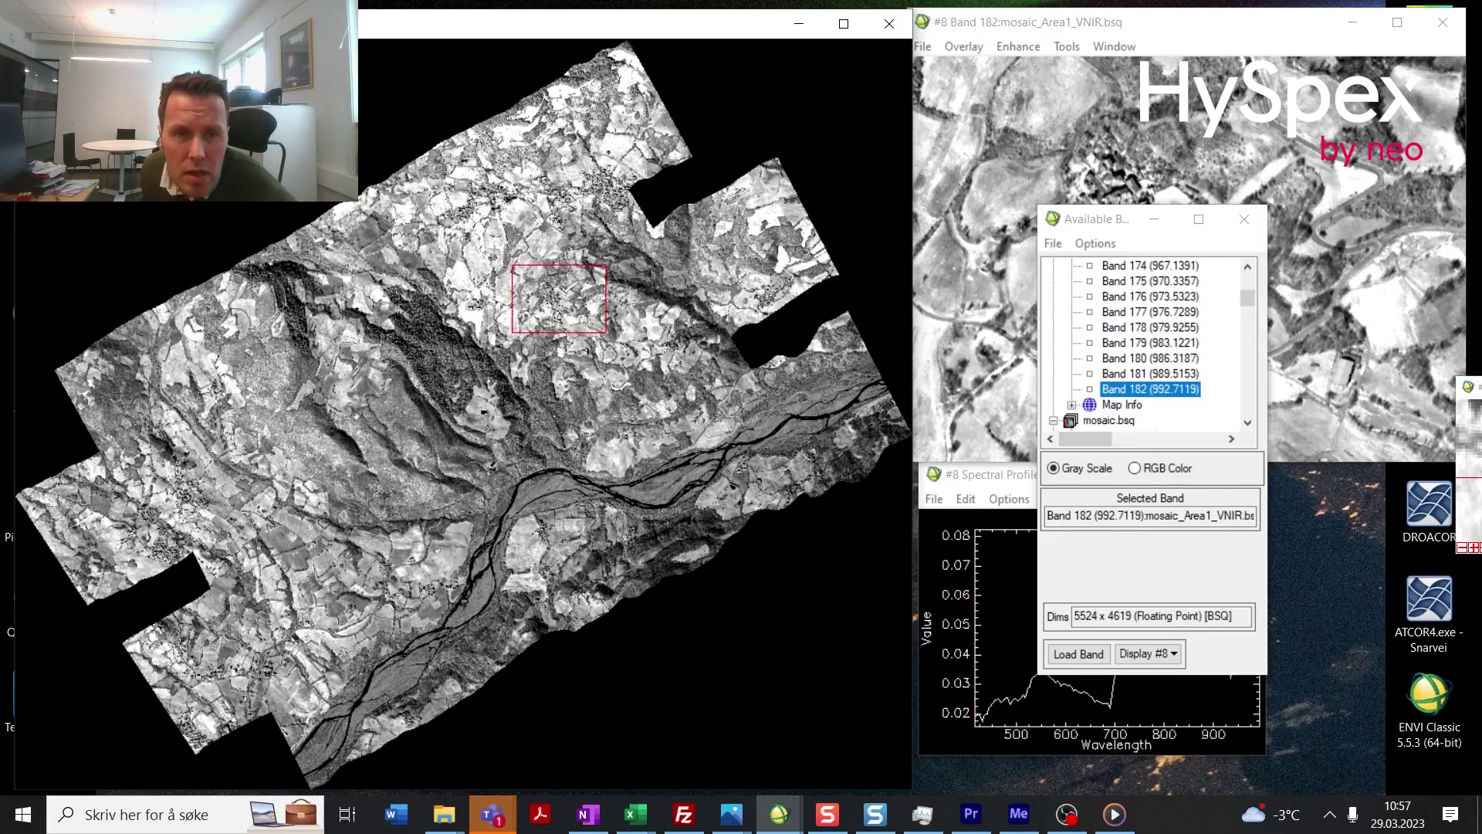
# Step: Move the bands list aside and examine Band 182 image quality and spectral profiles over the villages, fields and dark slopes
pyautogui.click(627, 360)
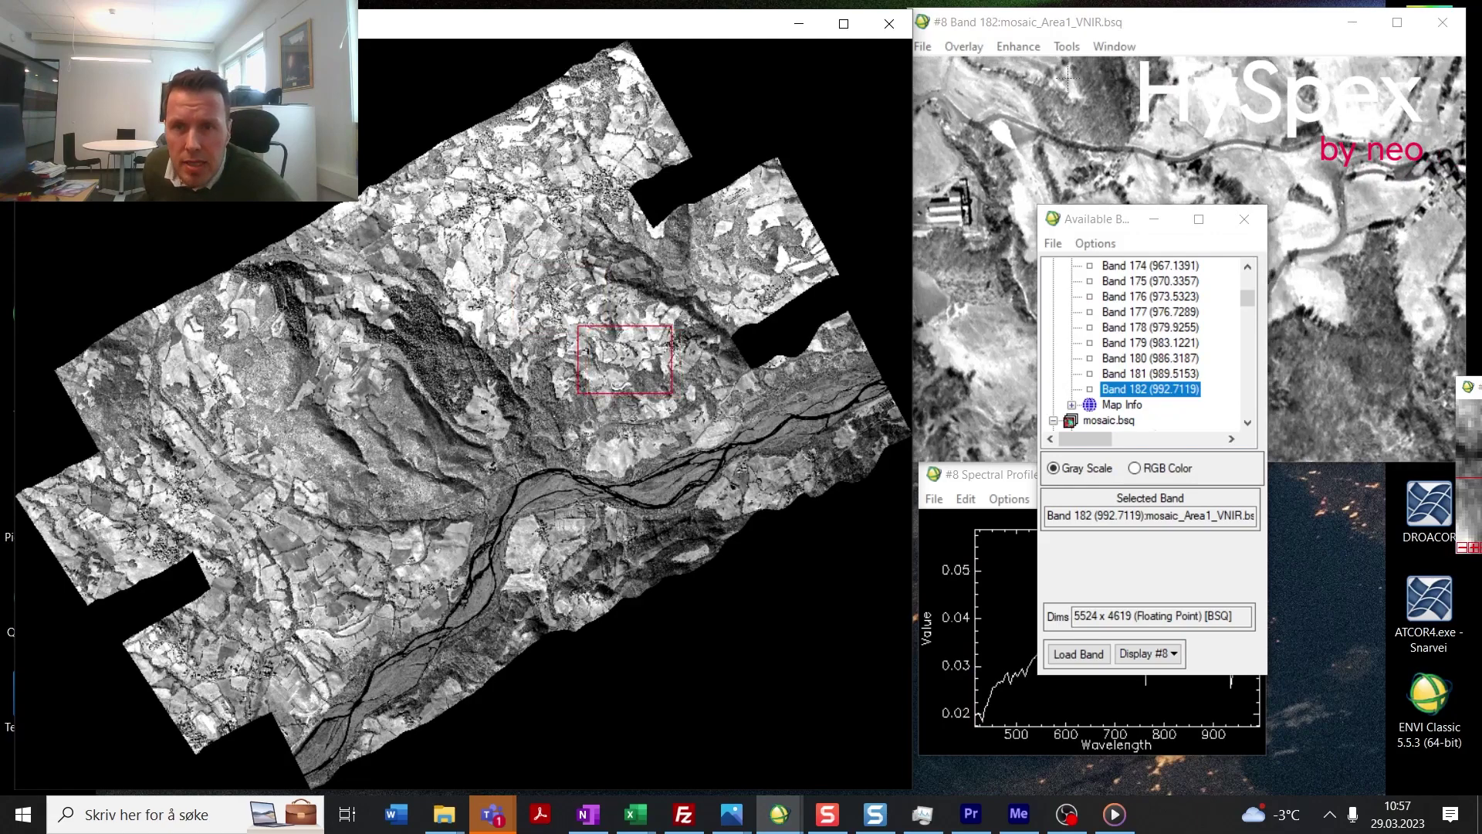
pyautogui.moveTo(1107, 222); pyautogui.dragTo(1481, 344)
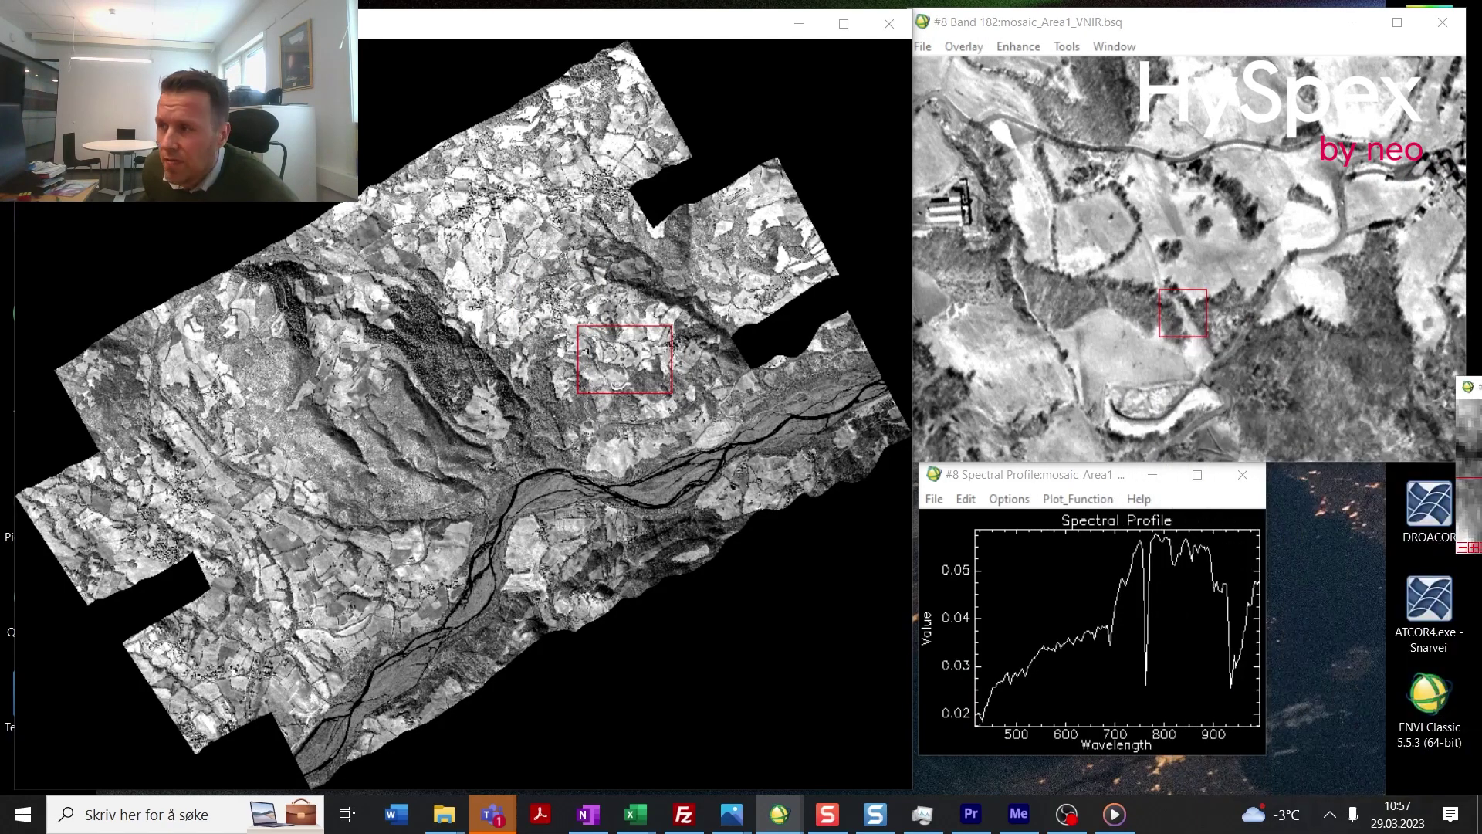
pyautogui.click(1022, 51)
pyautogui.click(1077, 132)
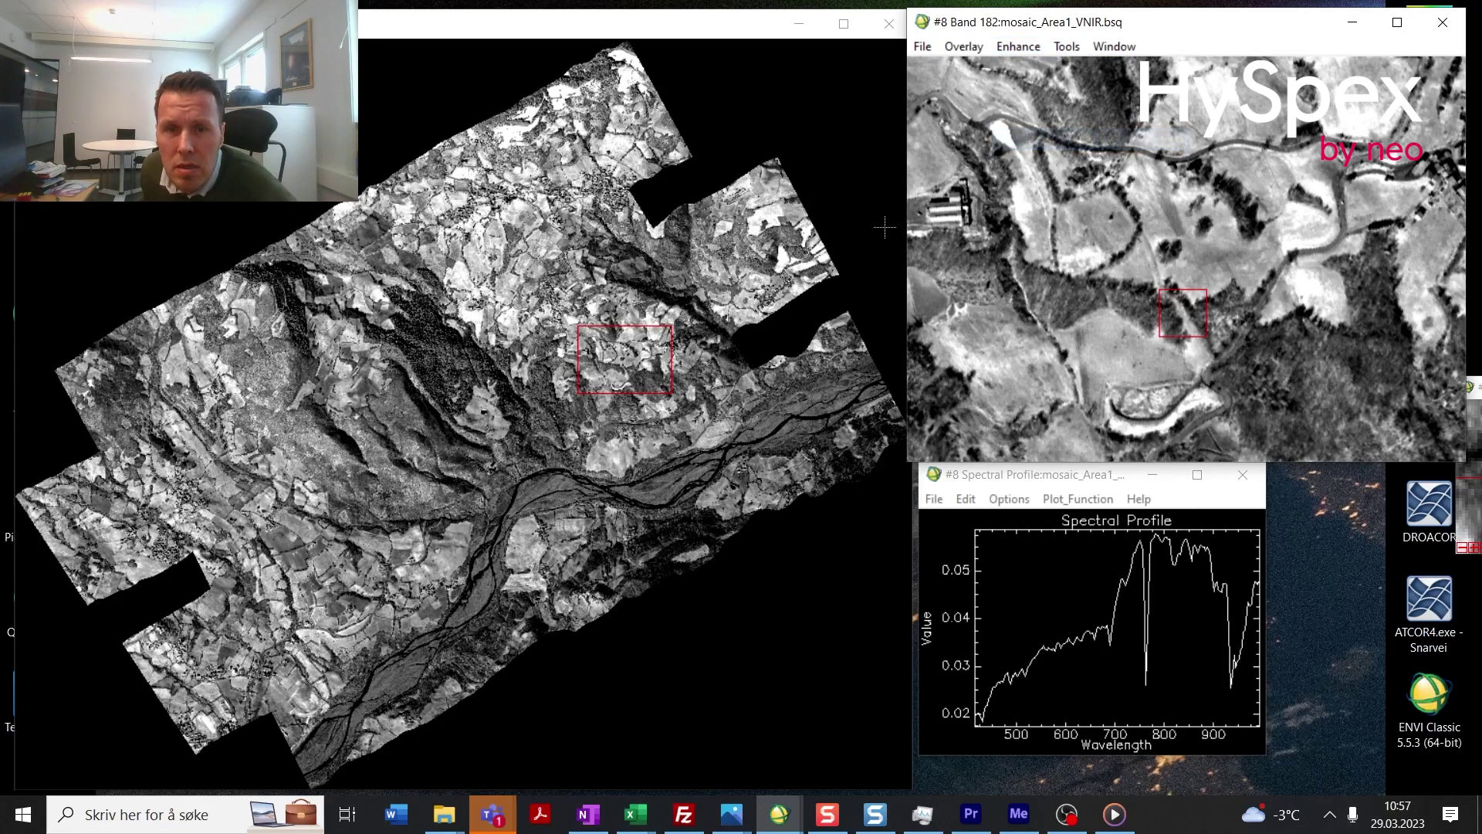
pyautogui.moveTo(617, 351); pyautogui.dragTo(526, 287)
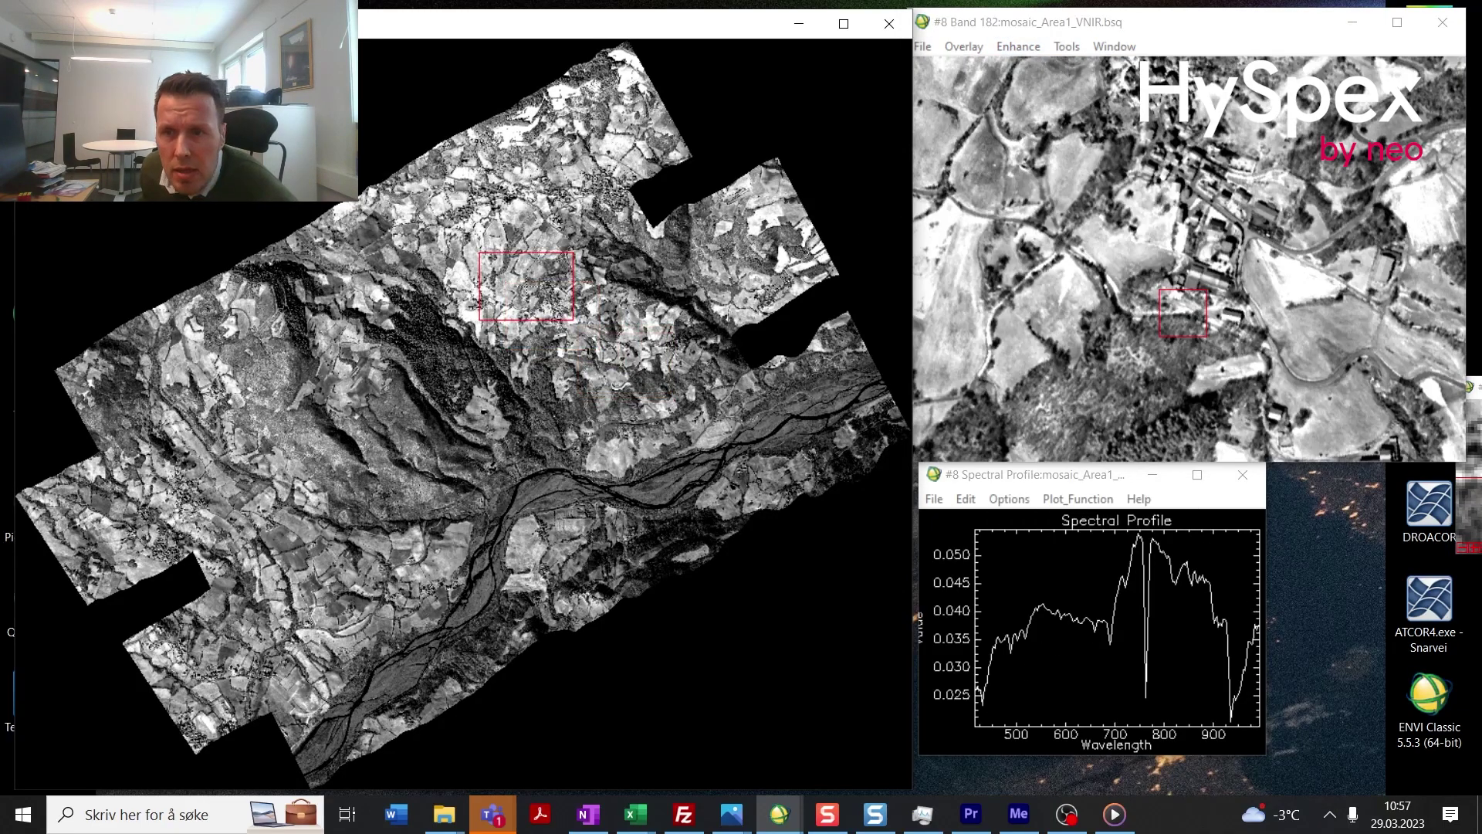
pyautogui.click(1337, 318)
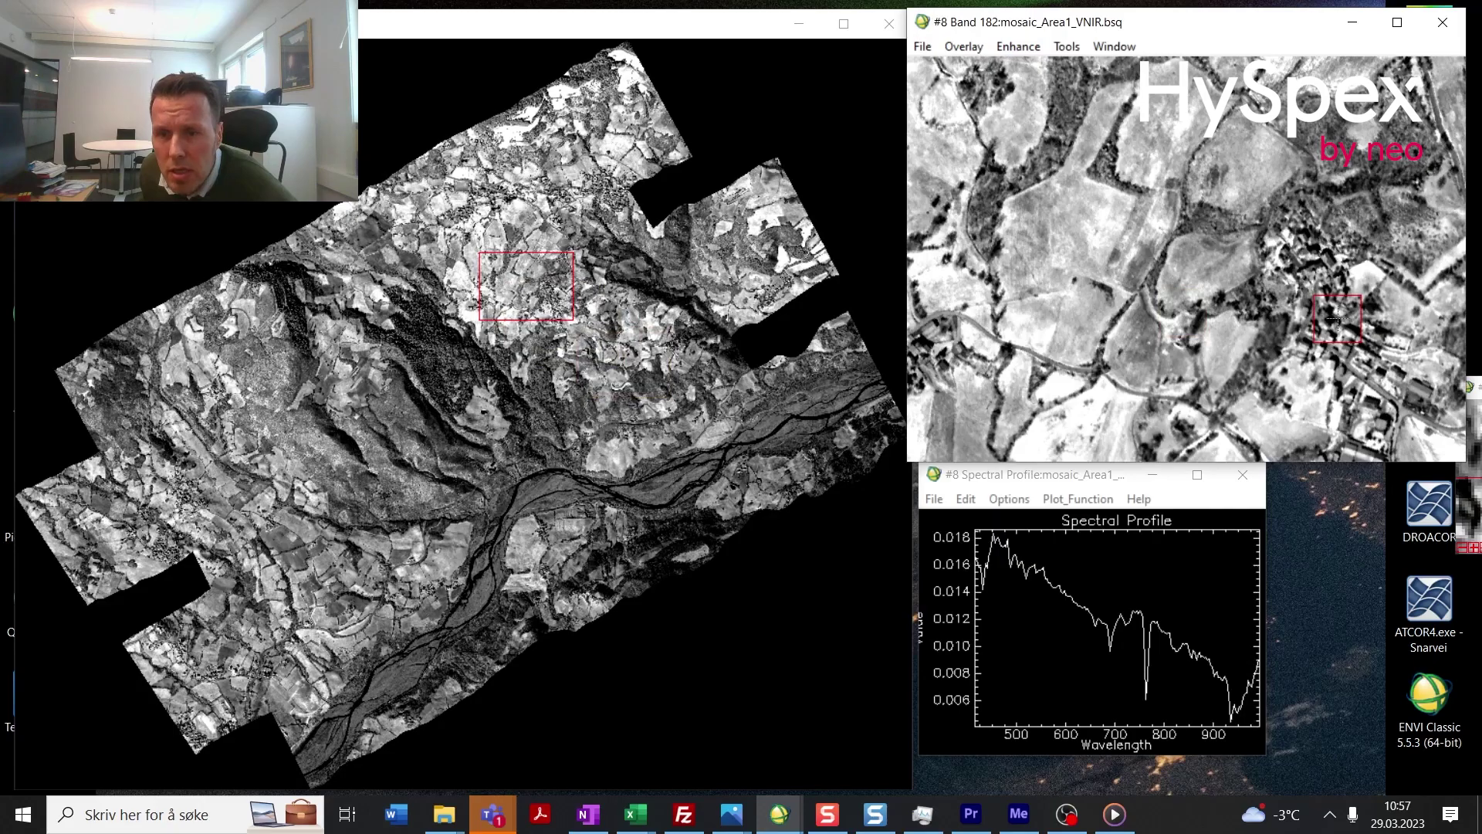
pyautogui.click(1312, 267)
pyautogui.click(1345, 344)
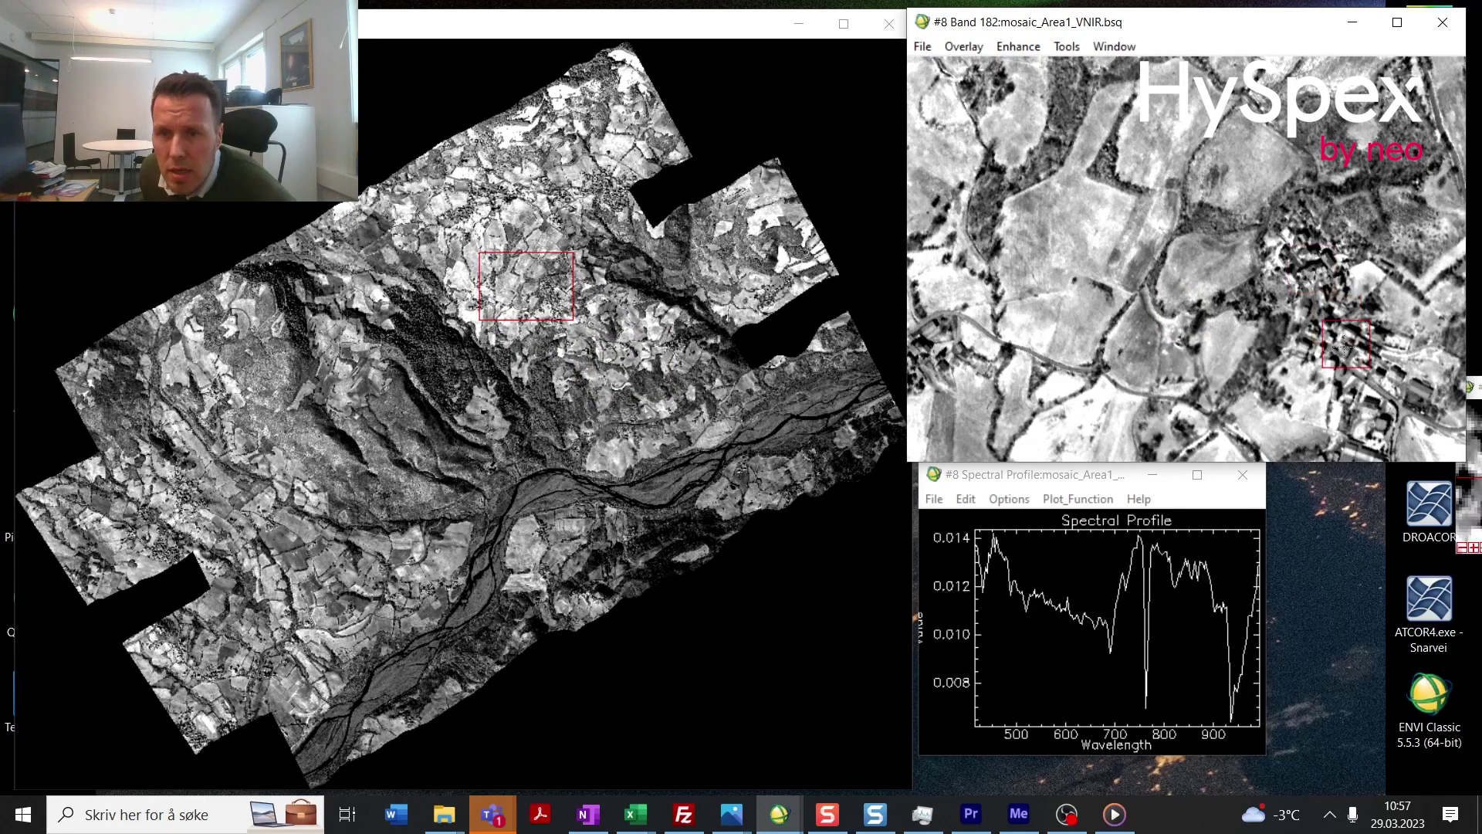
pyautogui.click(1356, 387)
pyautogui.click(612, 271)
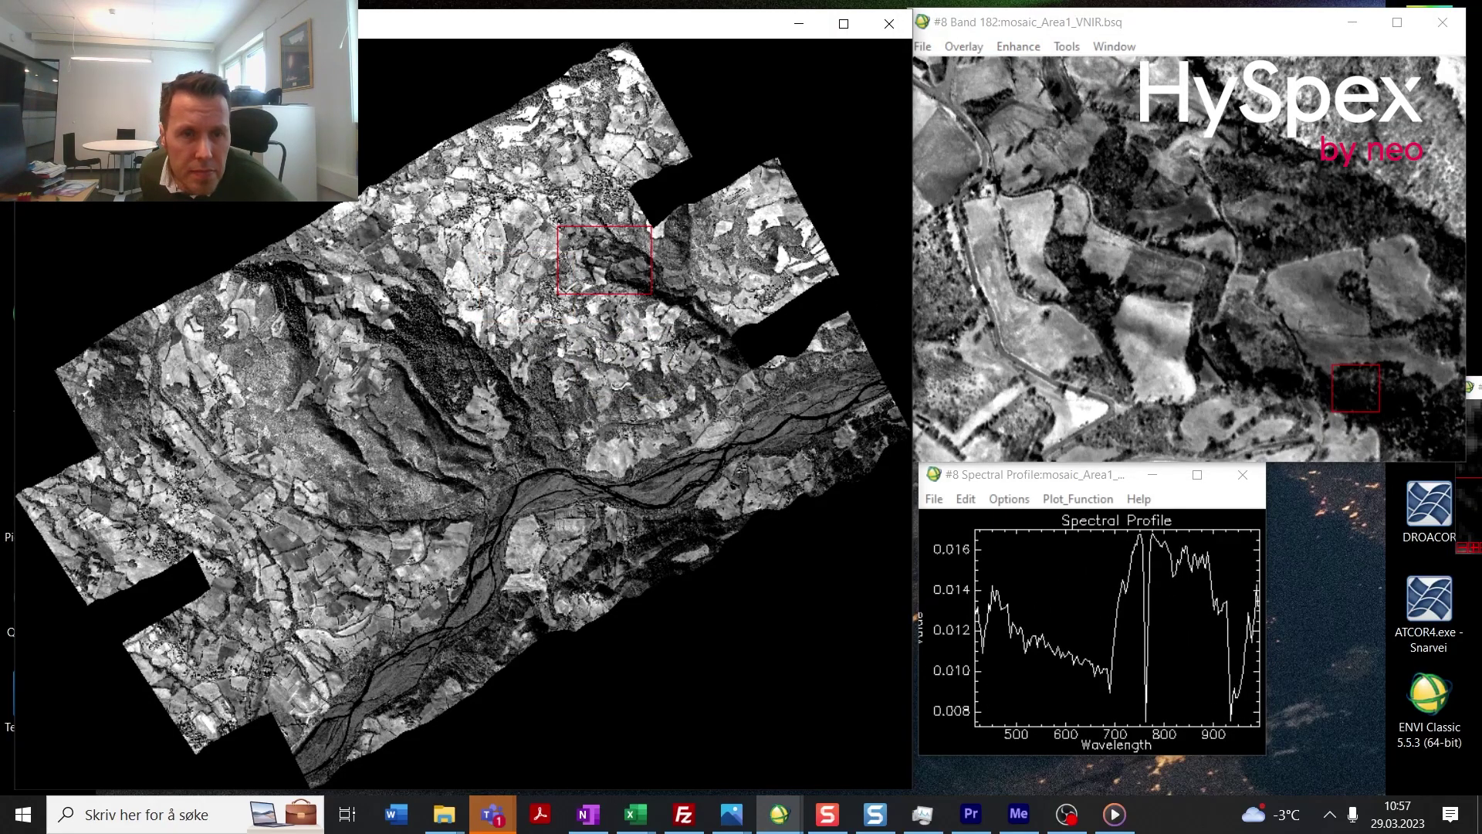
pyautogui.click(601, 349)
pyautogui.click(424, 517)
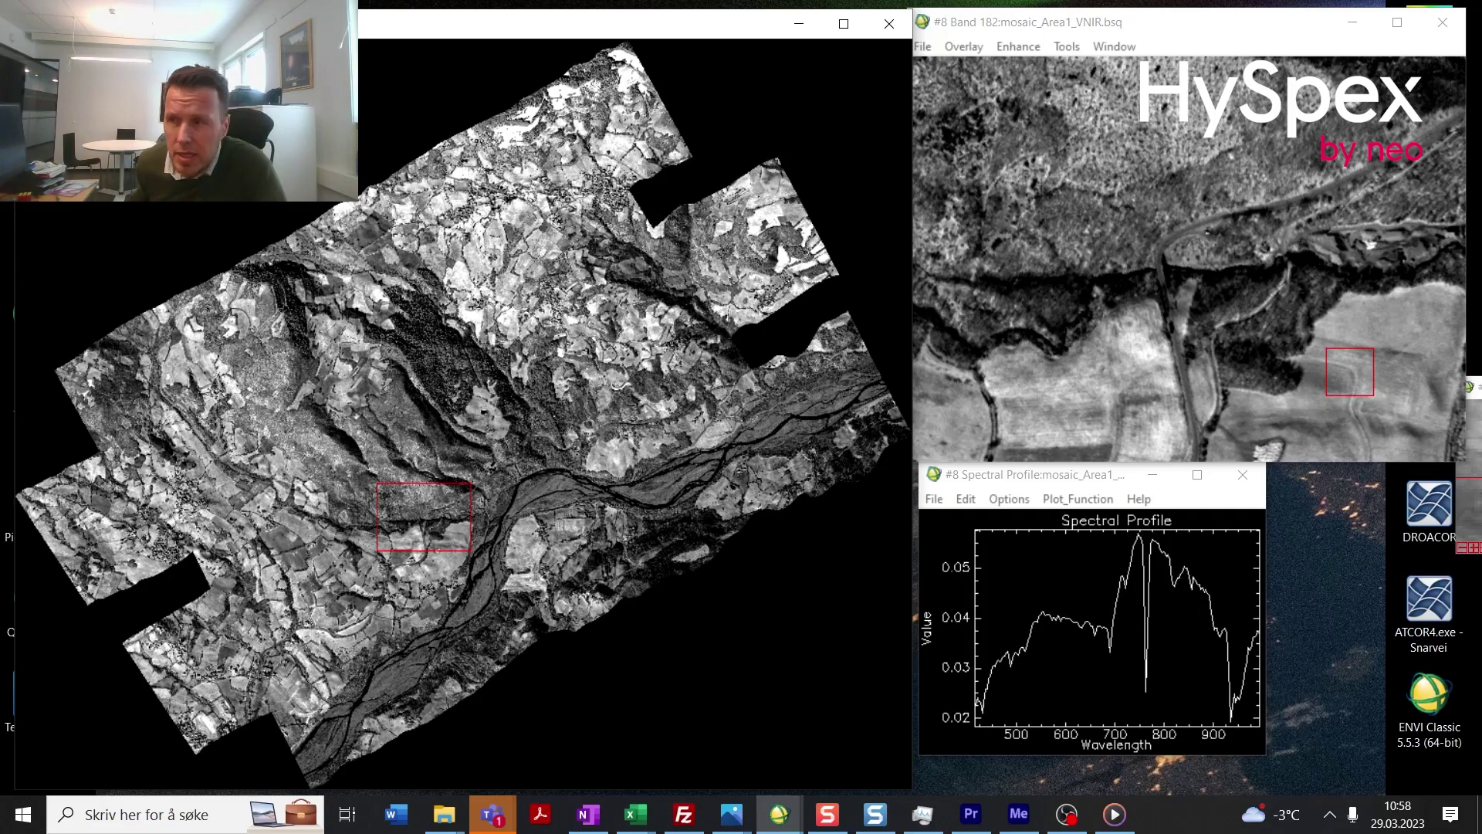
# Step: Bring the bands list back into view and collapse every expanded file so that only the file names are listed
pyautogui.moveTo(636, 290); pyautogui.dragTo(880, 189)
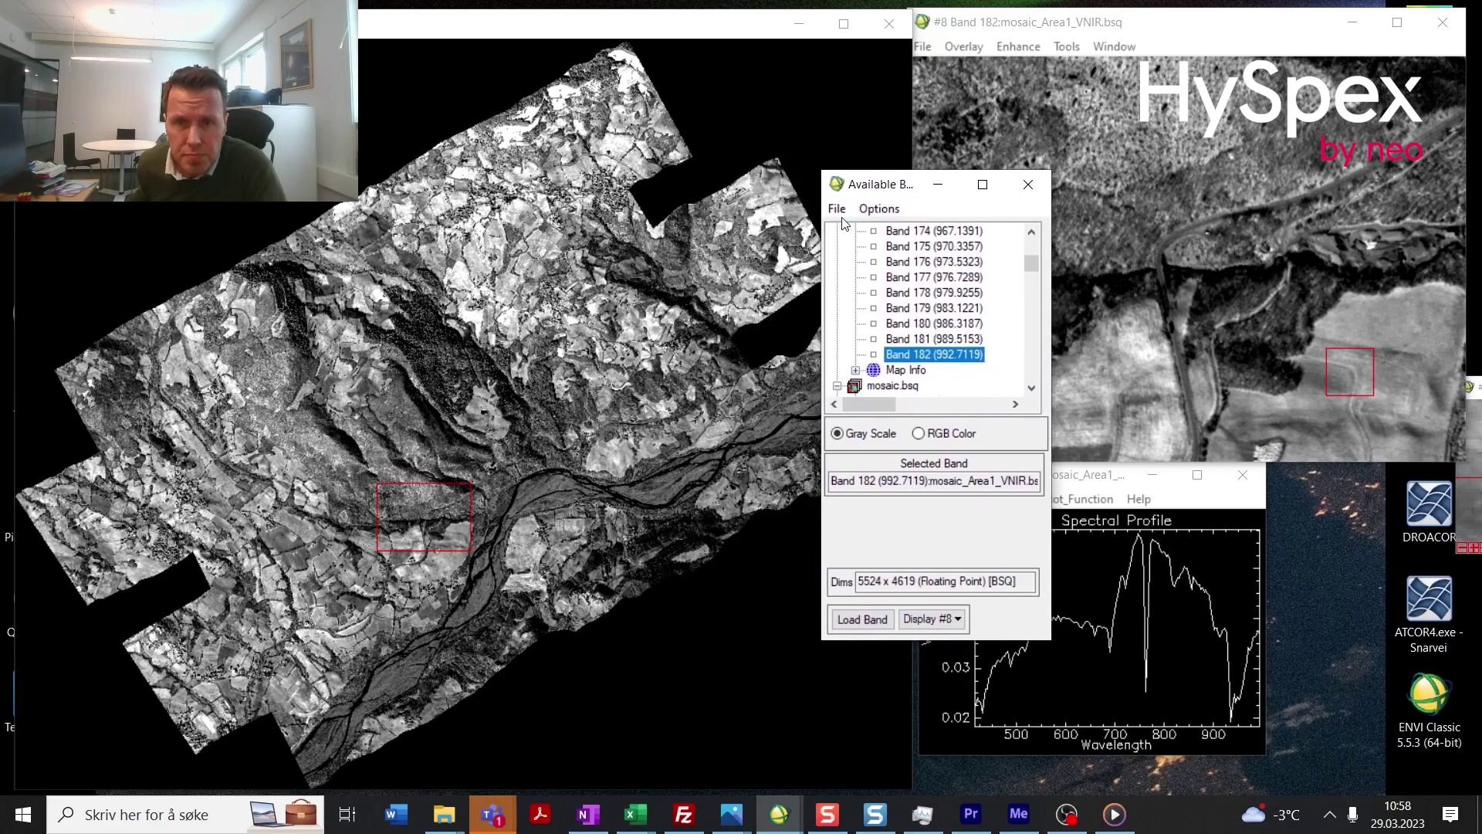
pyautogui.scroll(-20, 891, 304)
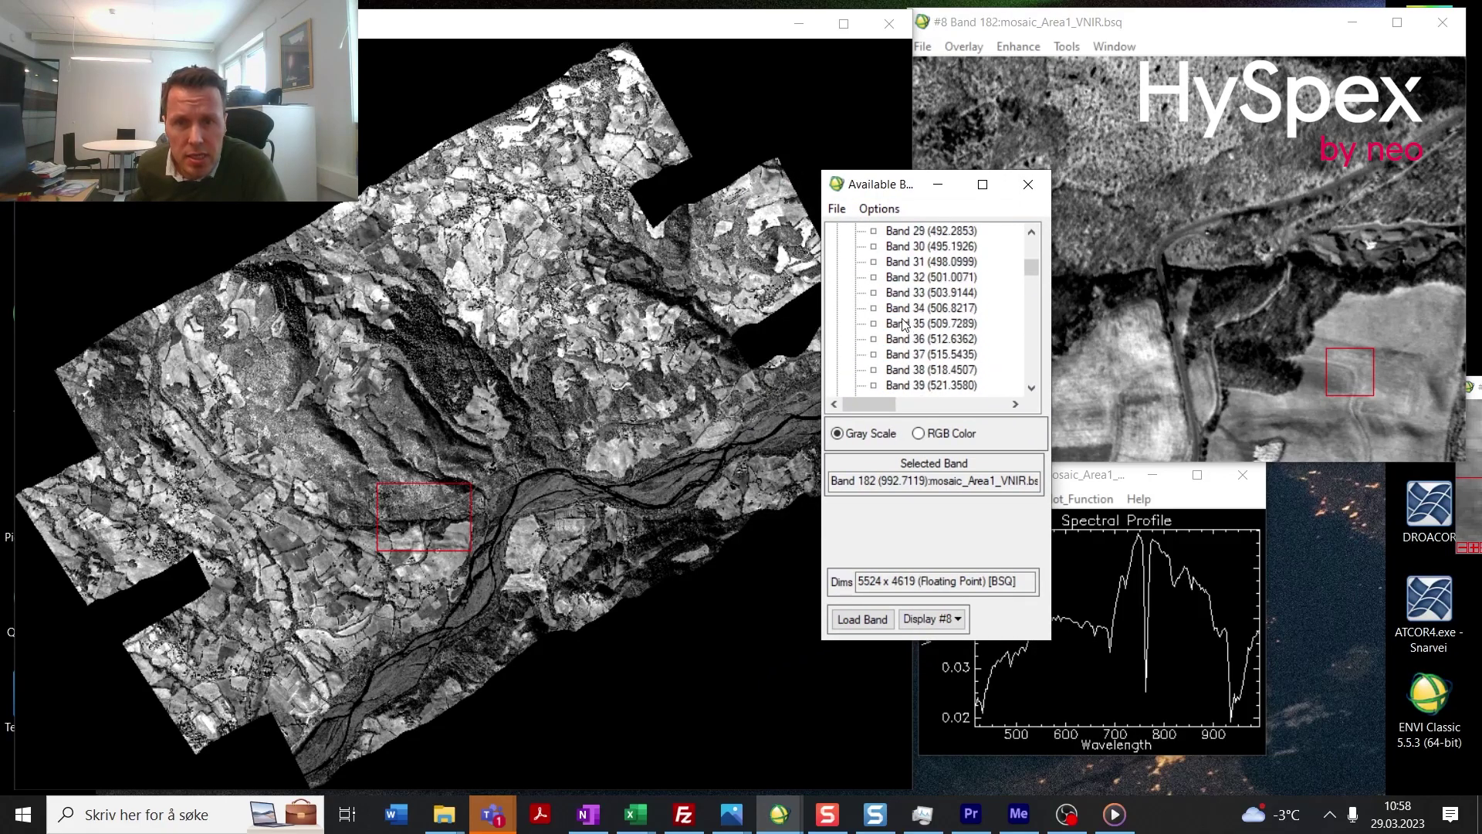
pyautogui.moveTo(1032, 268); pyautogui.dragTo(1032, 246)
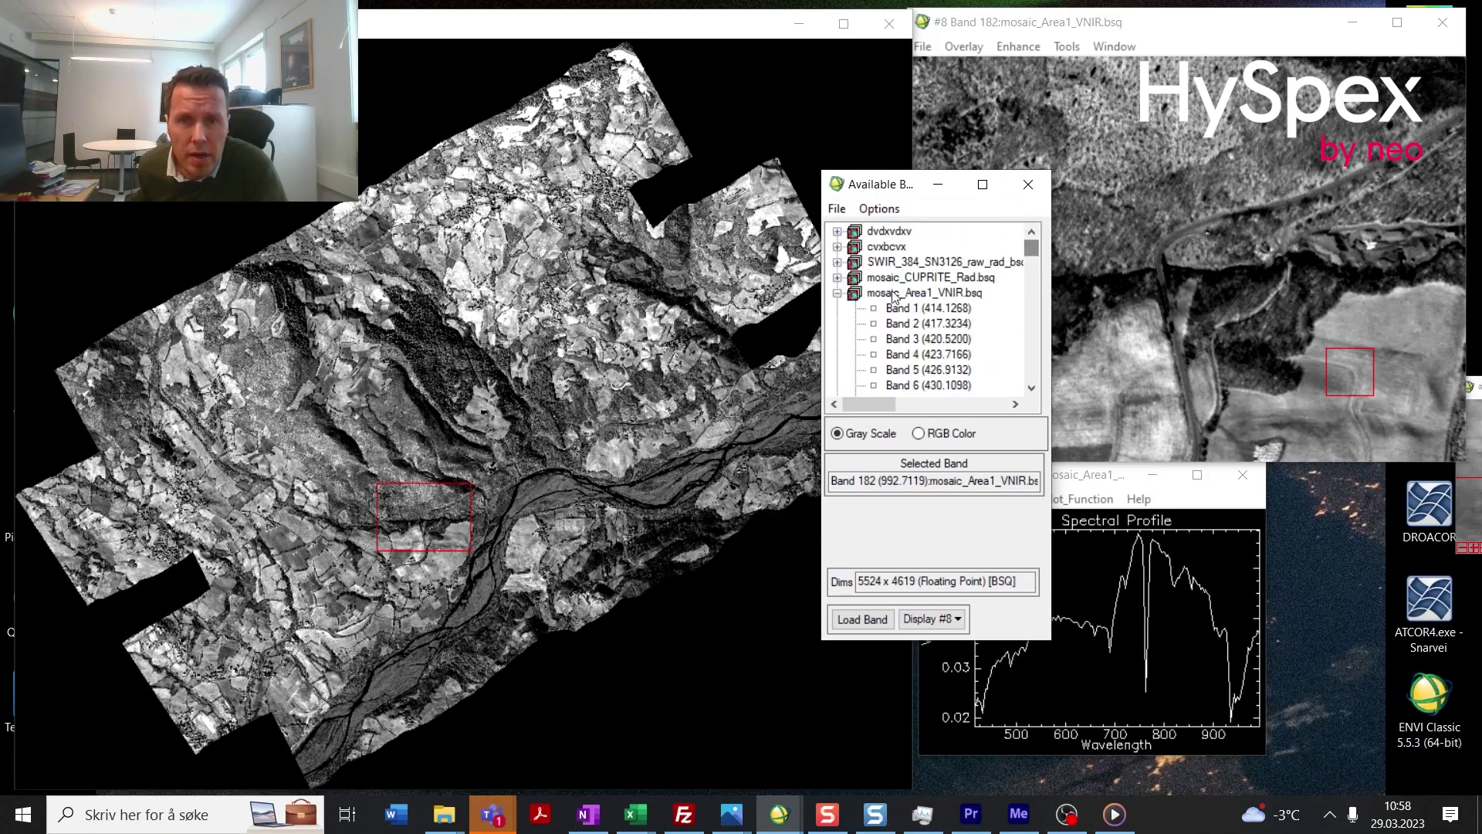
pyautogui.click(837, 293)
pyautogui.click(838, 309)
pyautogui.click(839, 325)
pyautogui.click(837, 340)
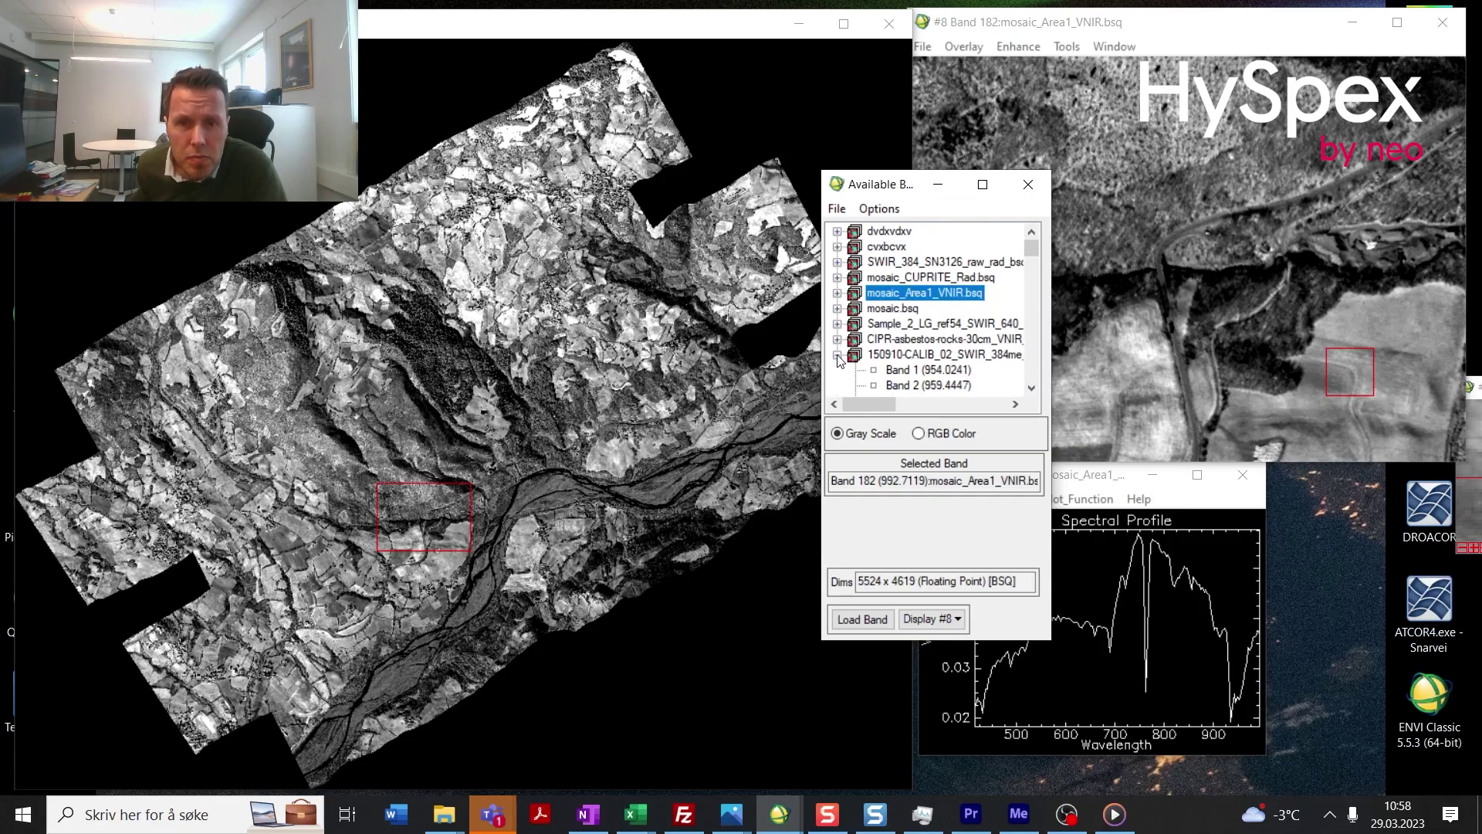
pyautogui.click(837, 355)
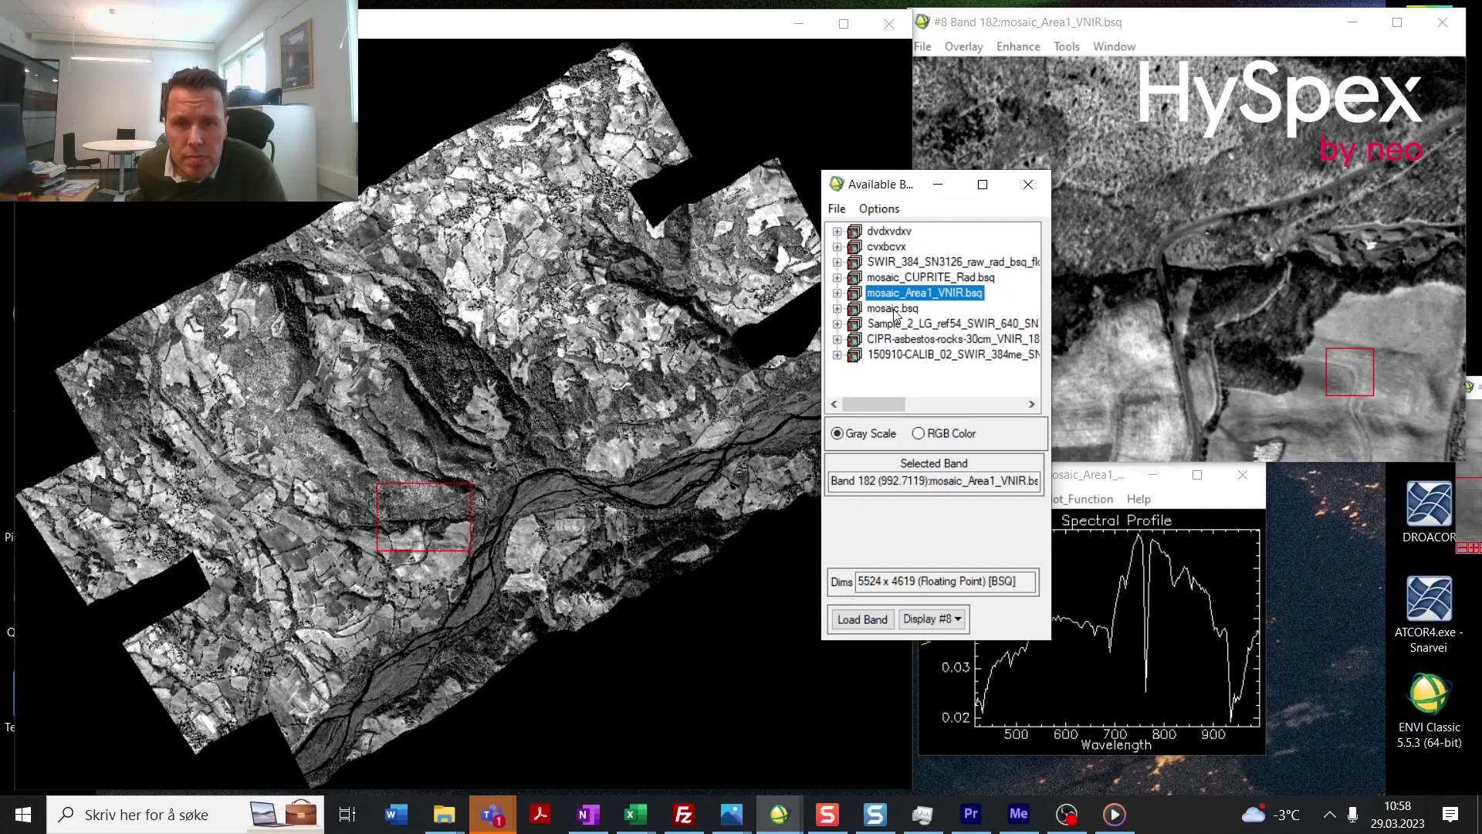
# Step: Load the default RGB of mosaic_CUPRITE_Rad.bsq into a new display
pyautogui.click(894, 310)
pyautogui.rightClick(894, 311)
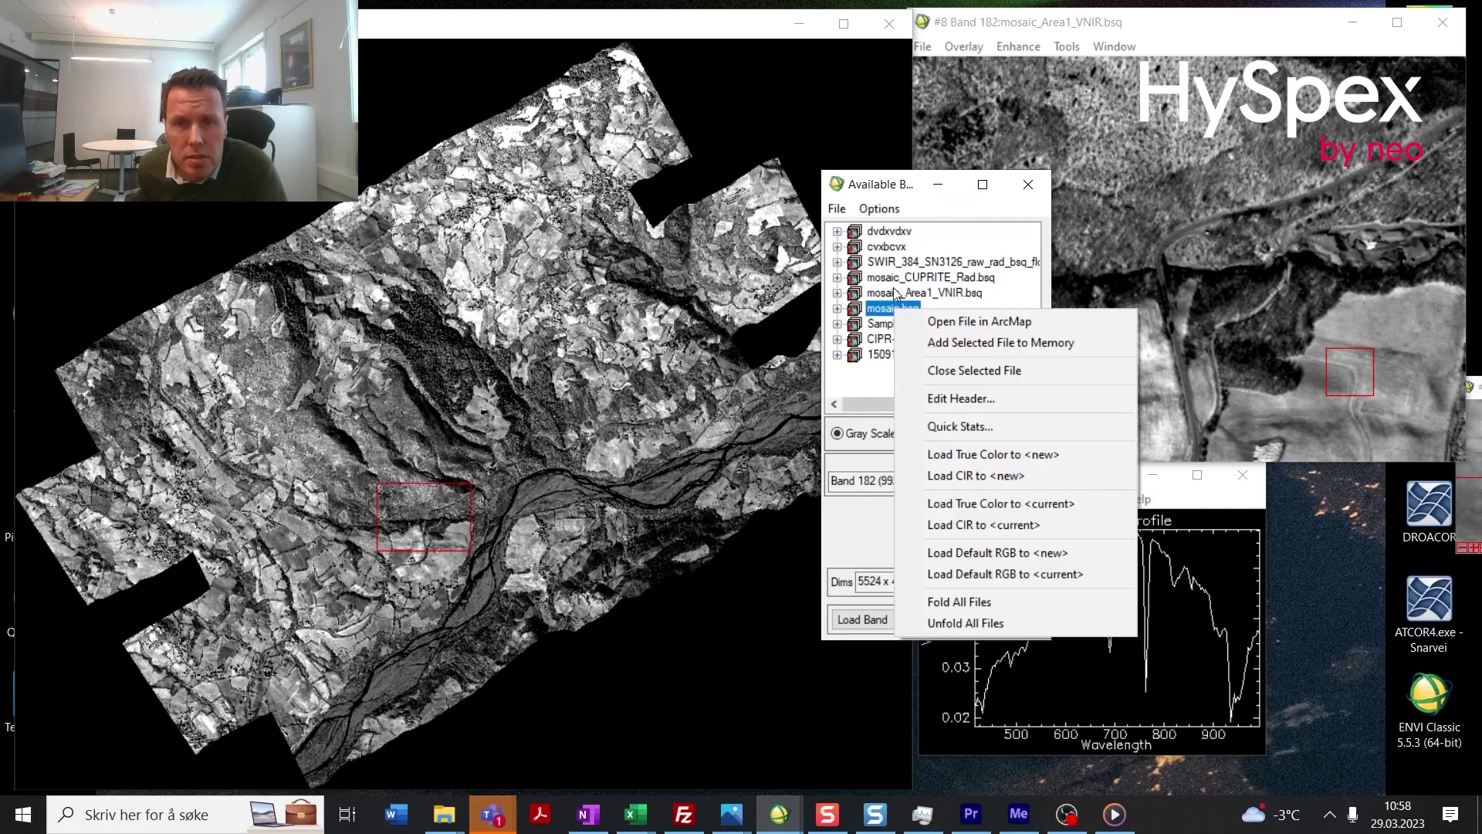
pyautogui.rightClick(894, 283)
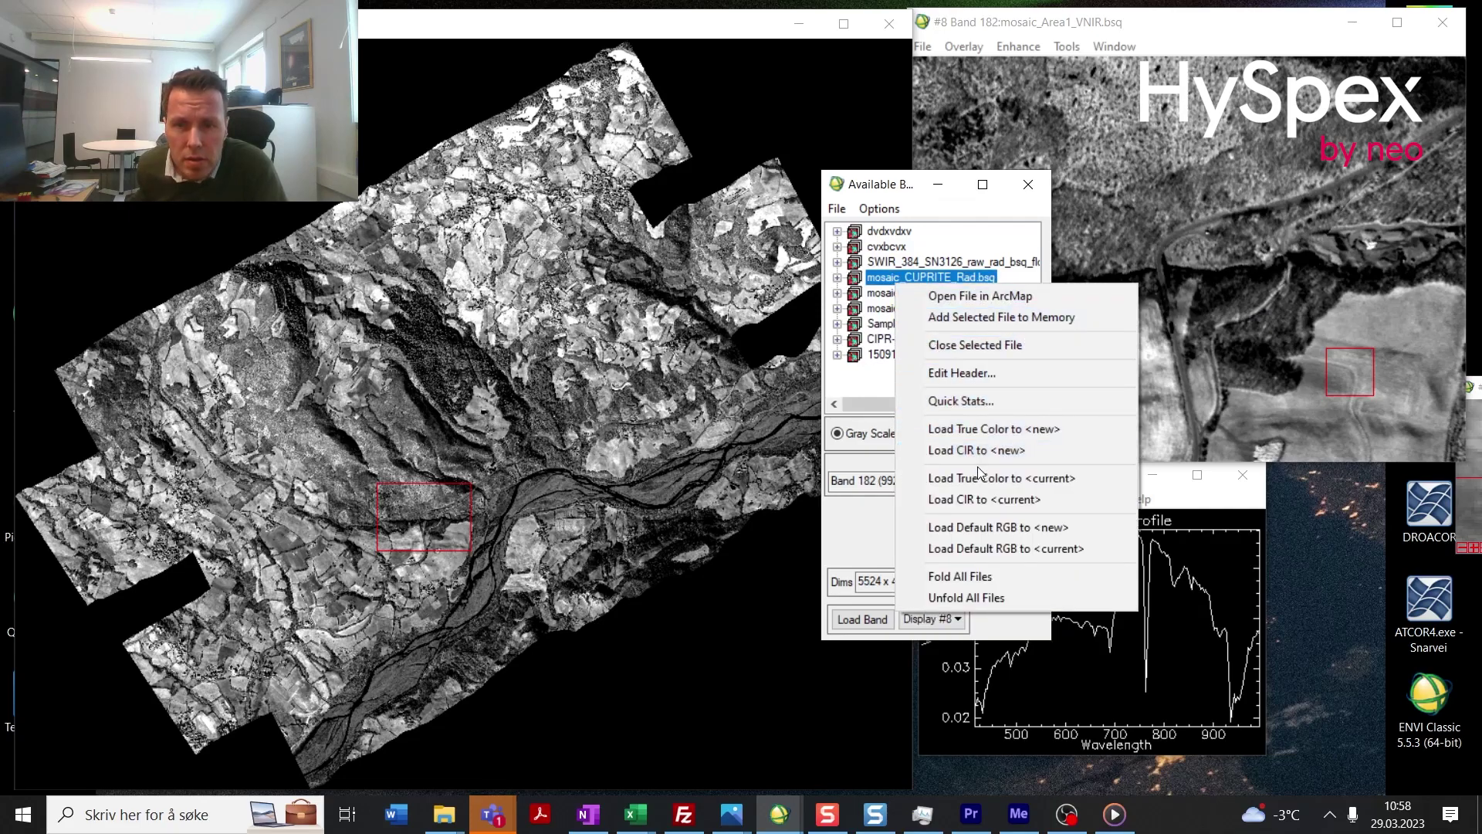
pyautogui.click(1004, 527)
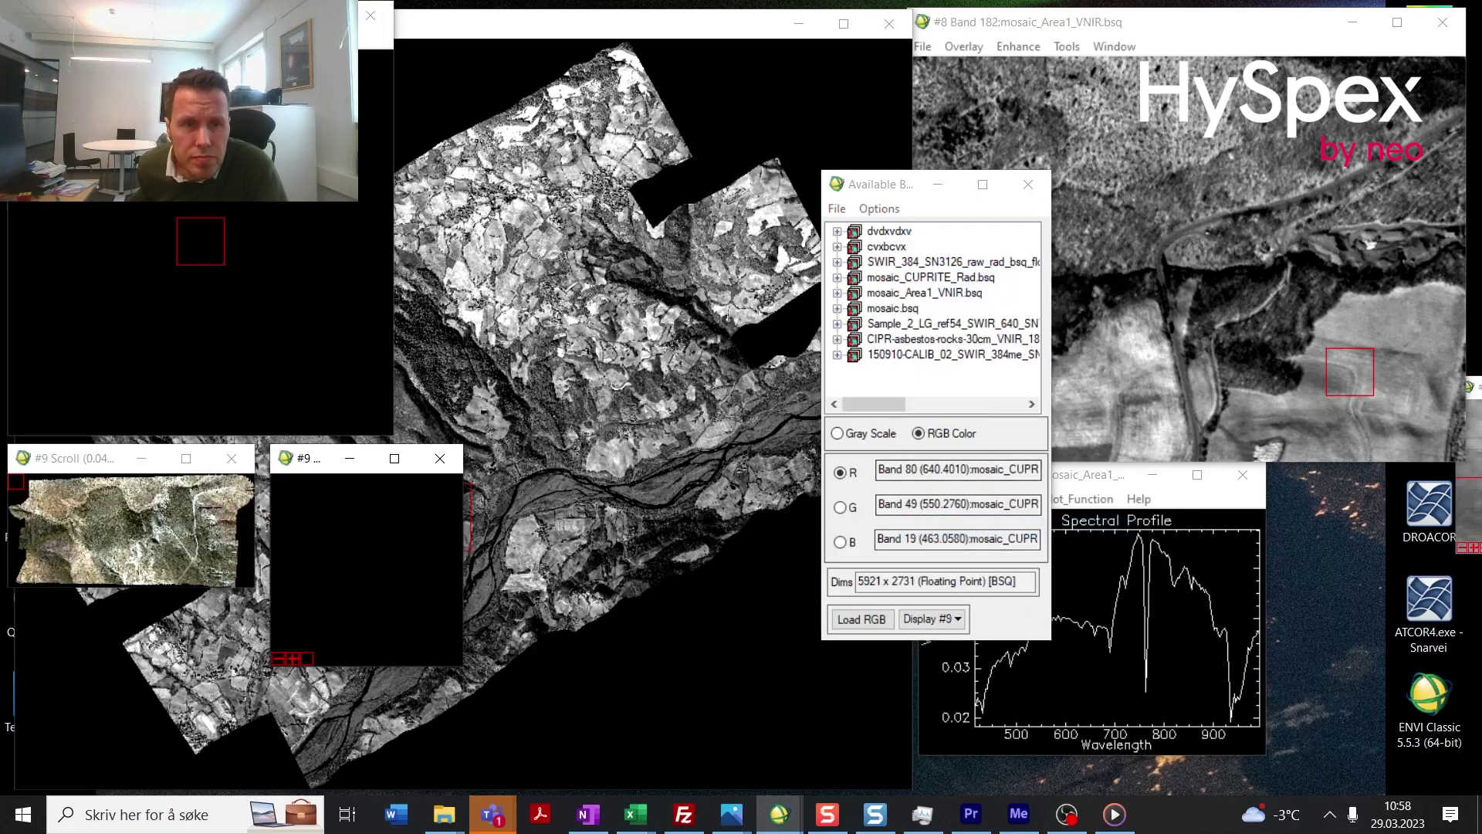
# Step: Enlarge the Display #9 scroll and image windows and arrange them side by side, with the zoom window out of the way
pyautogui.moveTo(81, 463); pyautogui.dragTo(1260, 32)
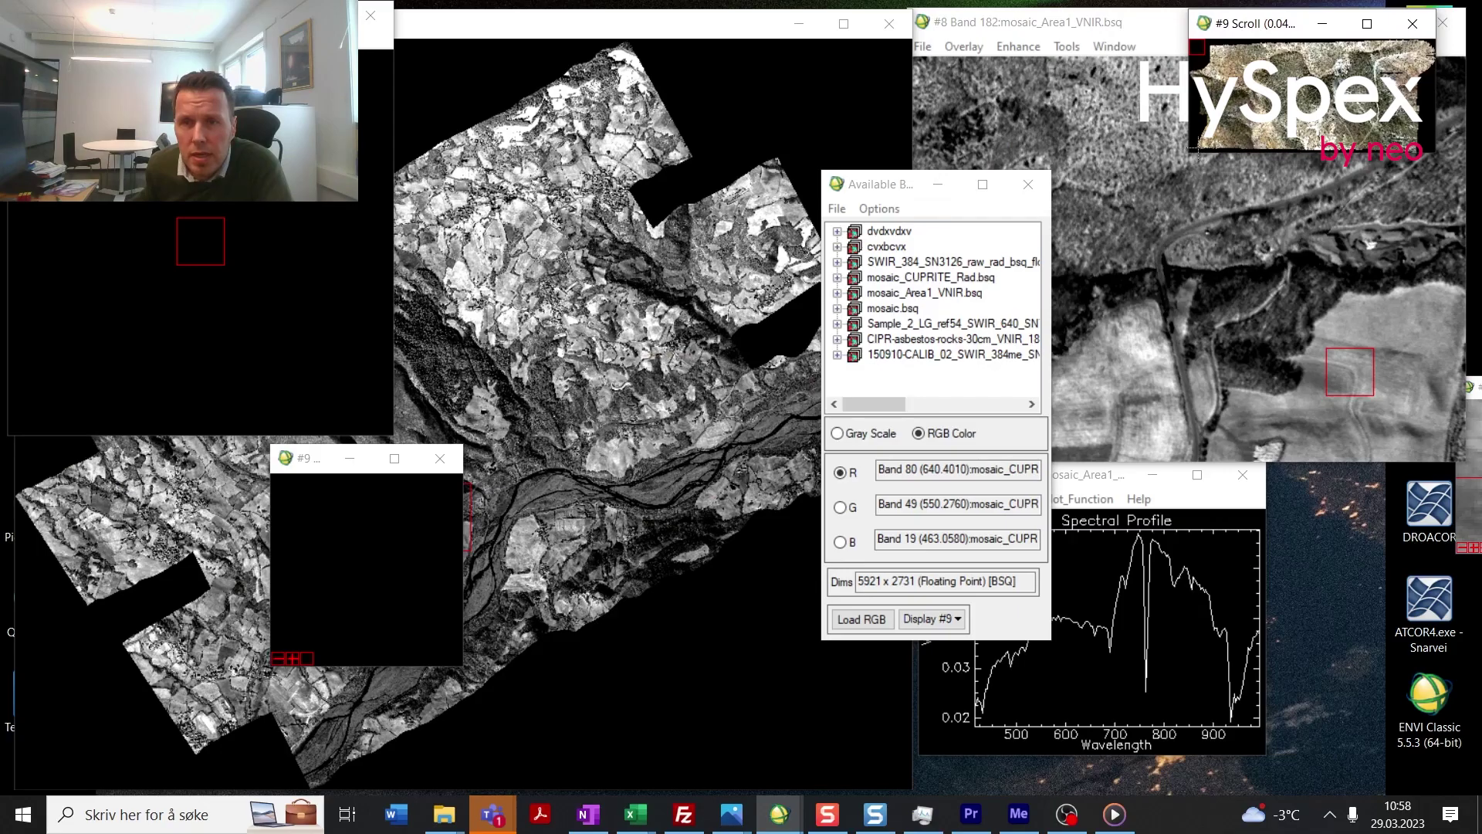
pyautogui.moveTo(1190, 153); pyautogui.dragTo(653, 400)
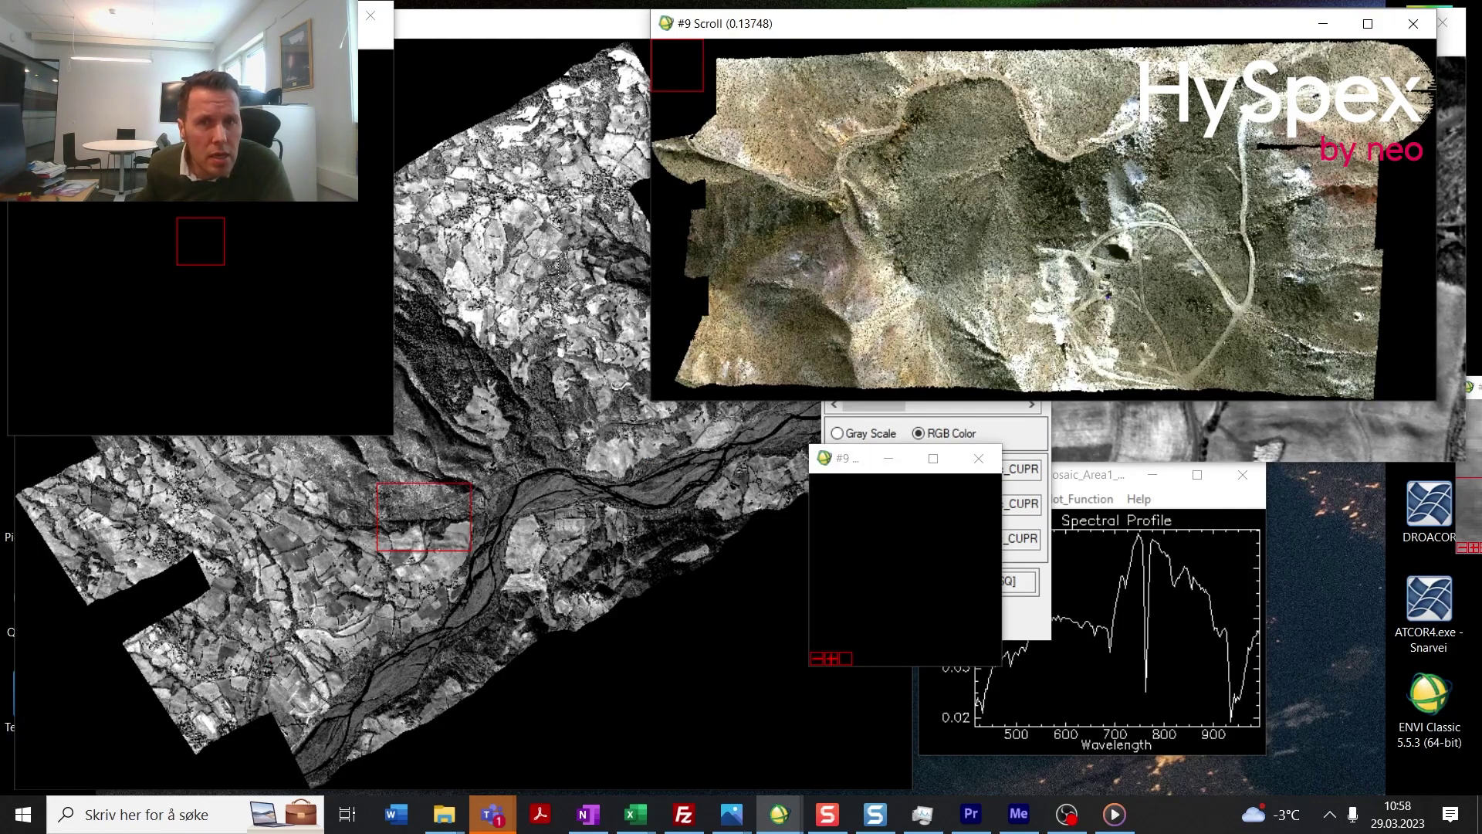
pyautogui.click(754, 108)
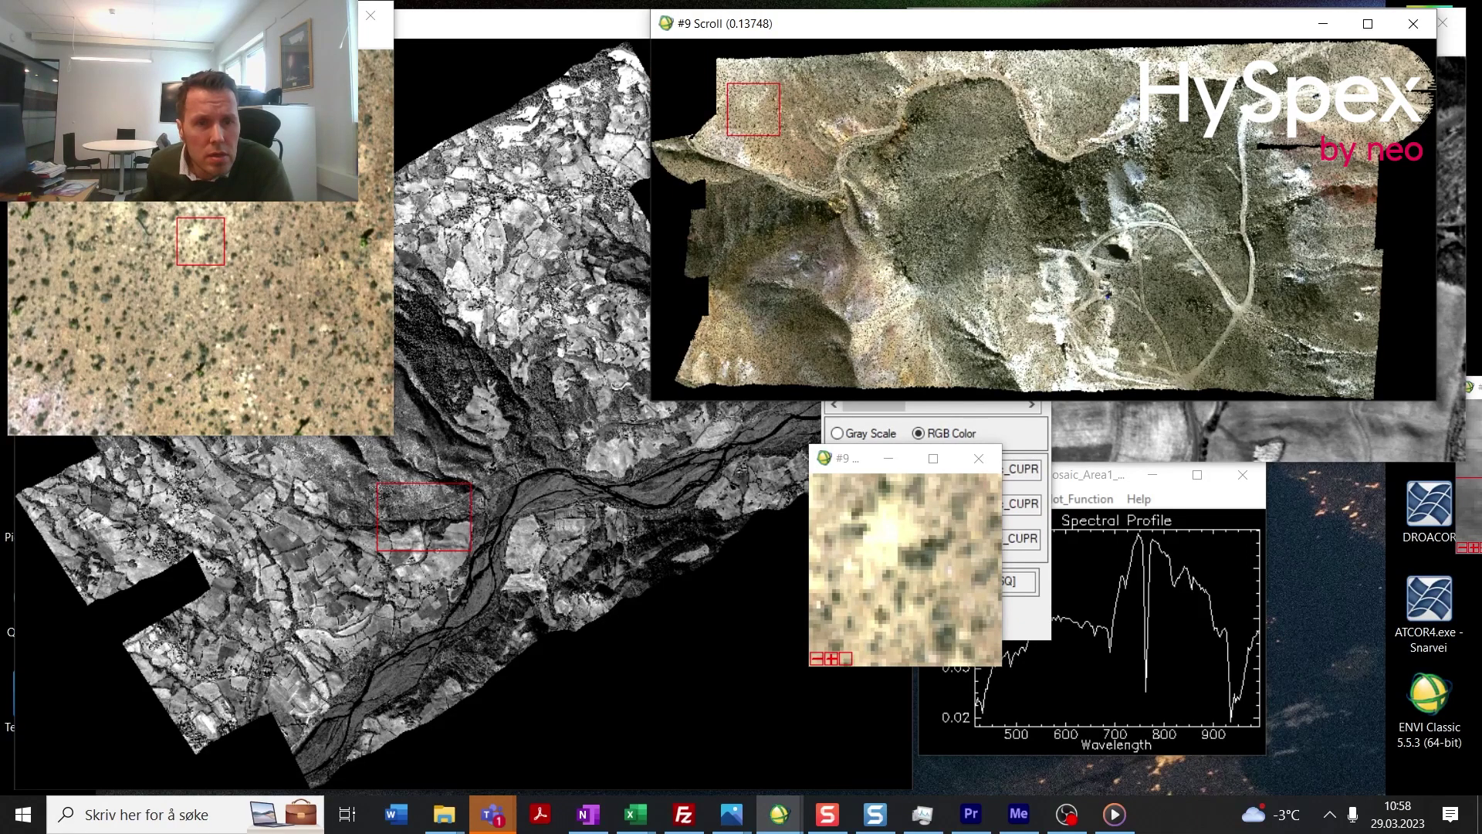
pyautogui.moveTo(386, 442); pyautogui.dragTo(643, 747)
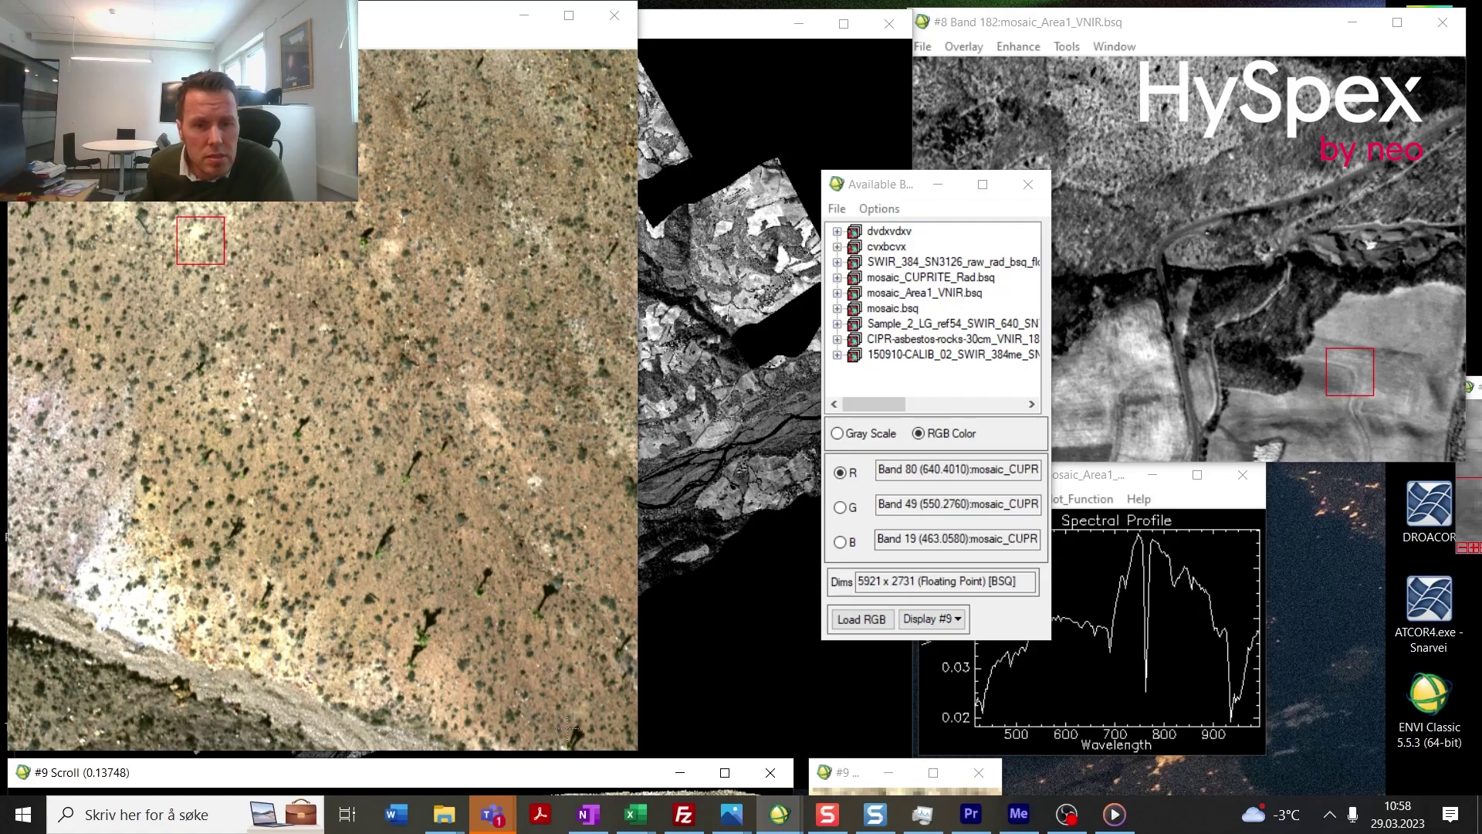
pyautogui.moveTo(568, 773); pyautogui.dragTo(1200, 49)
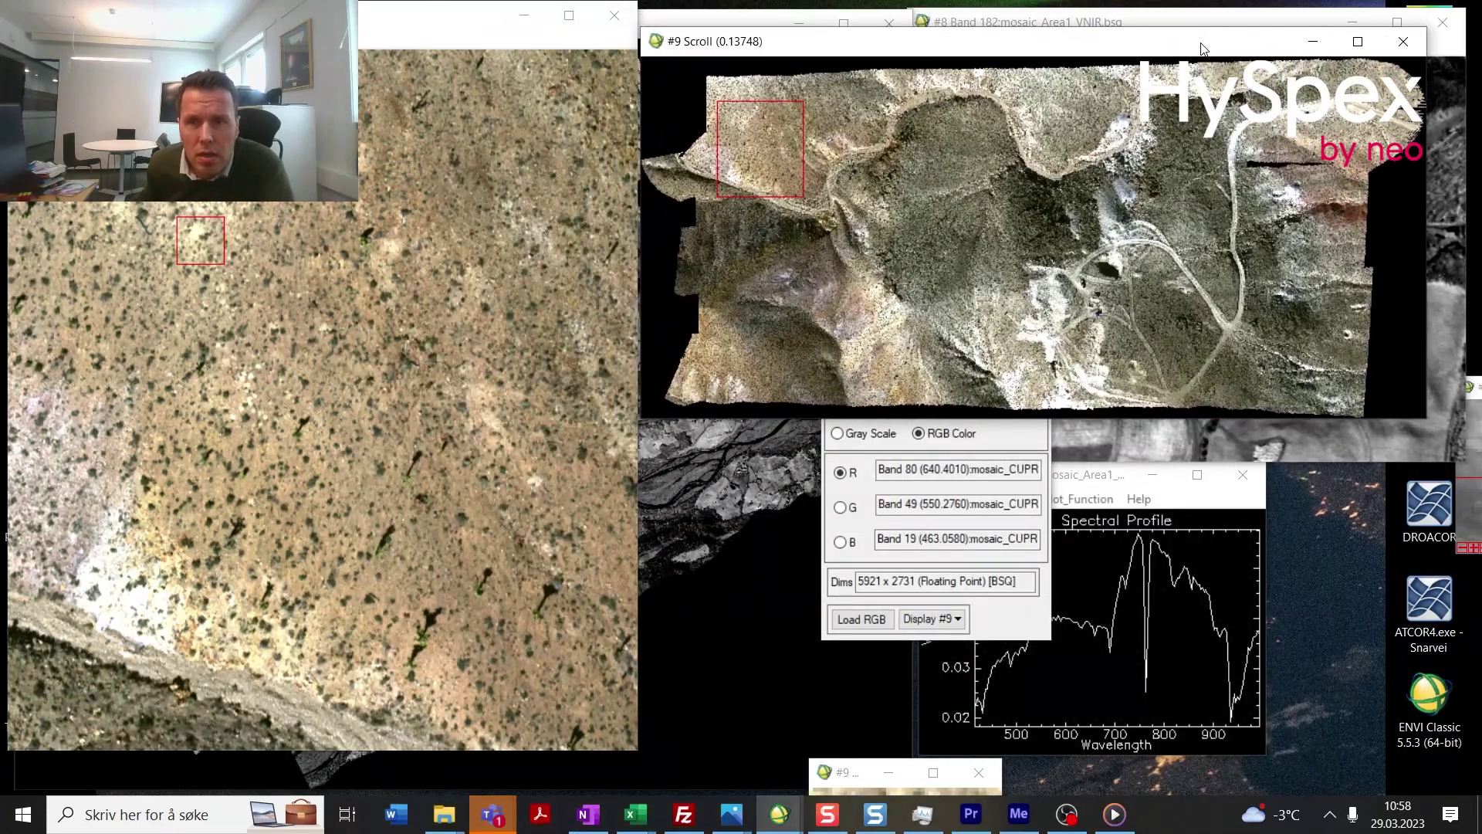
# Step: Inspect the data gap and the central hillside of the Cuprite mosaic, and open the Z Profile (Spectrum) for Display #9
pyautogui.click(1274, 165)
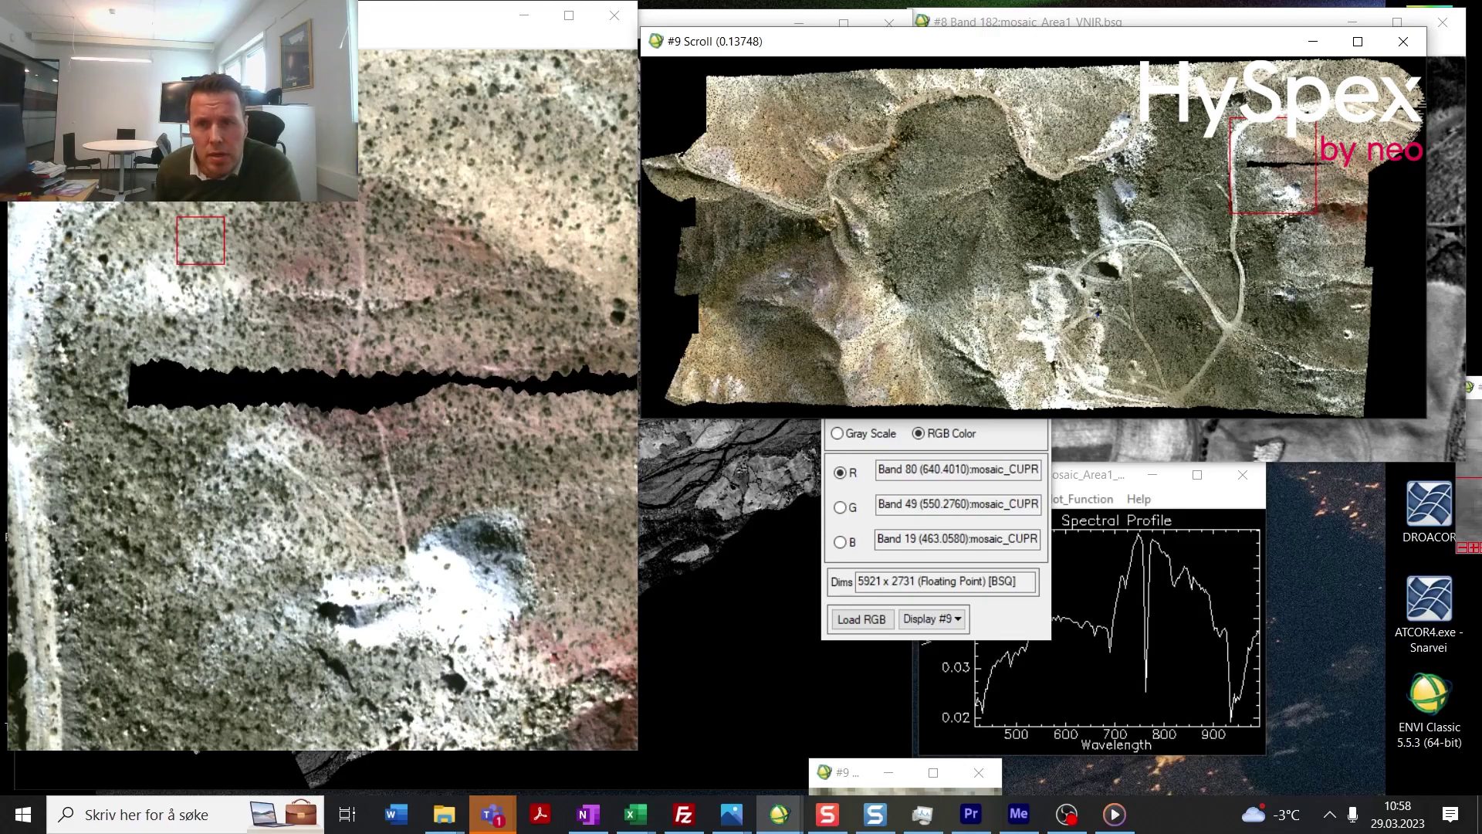
pyautogui.click(881, 189)
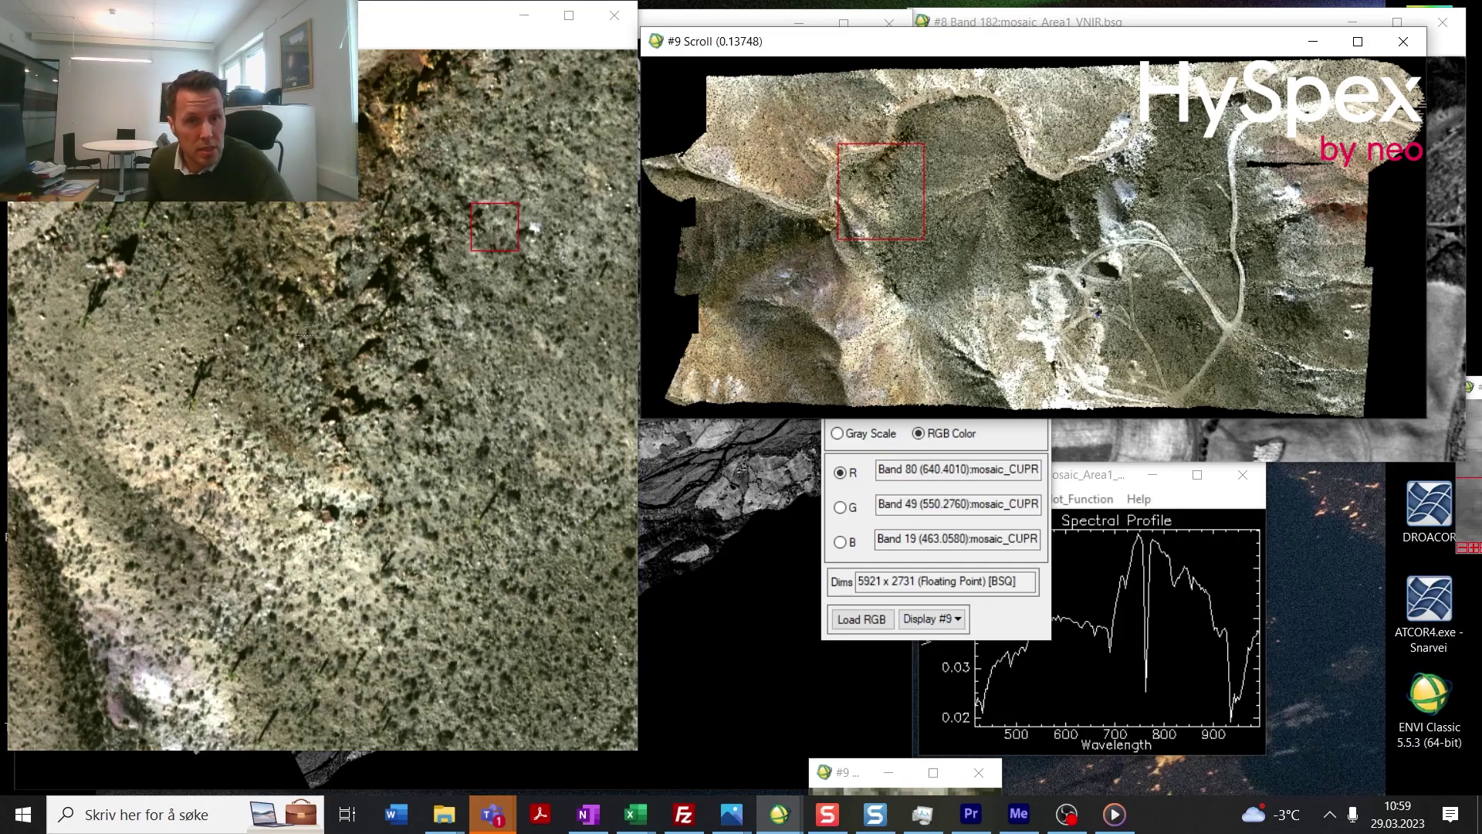
pyautogui.rightClick(327, 297)
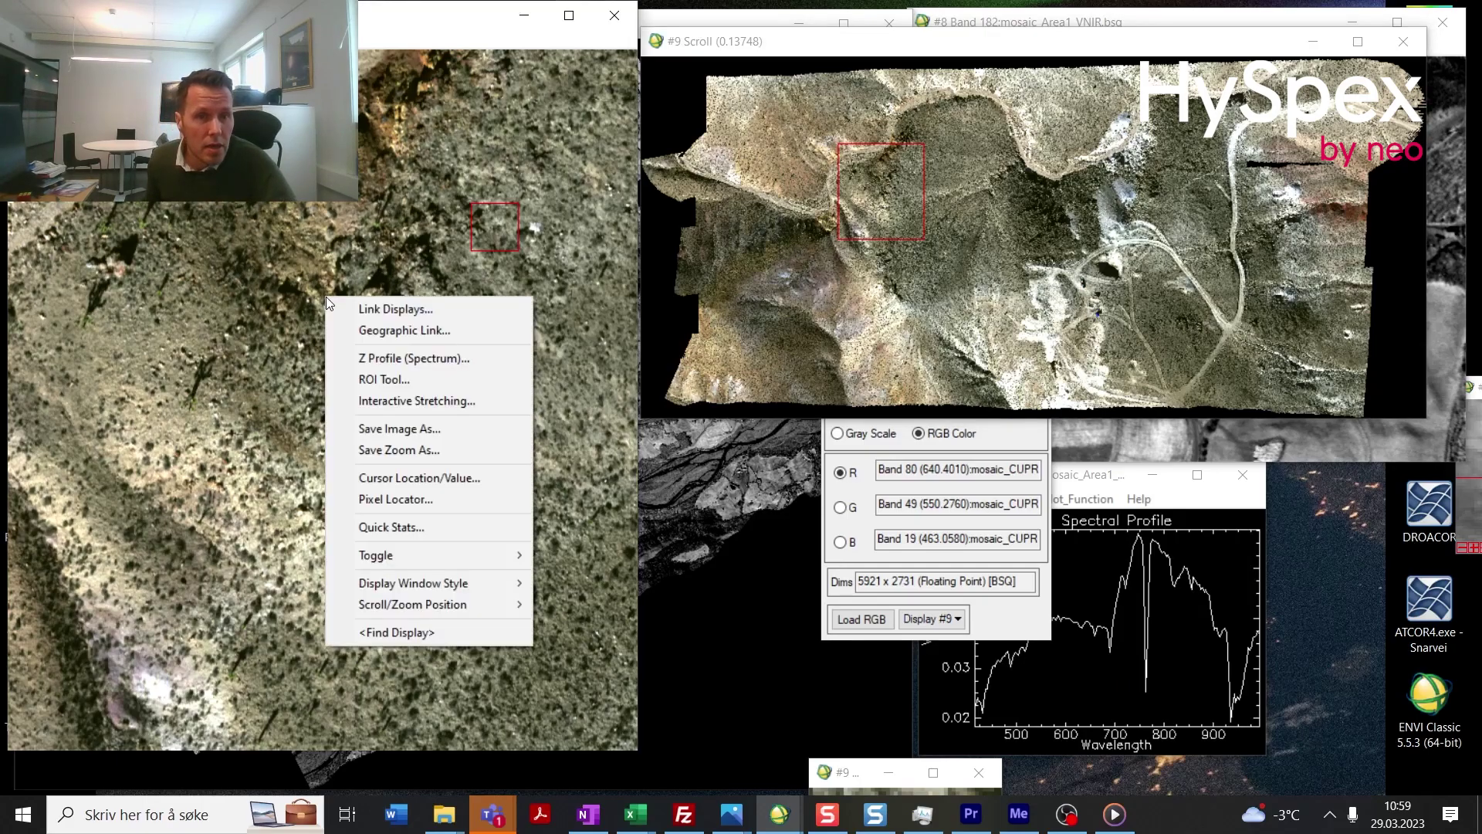
pyautogui.click(371, 353)
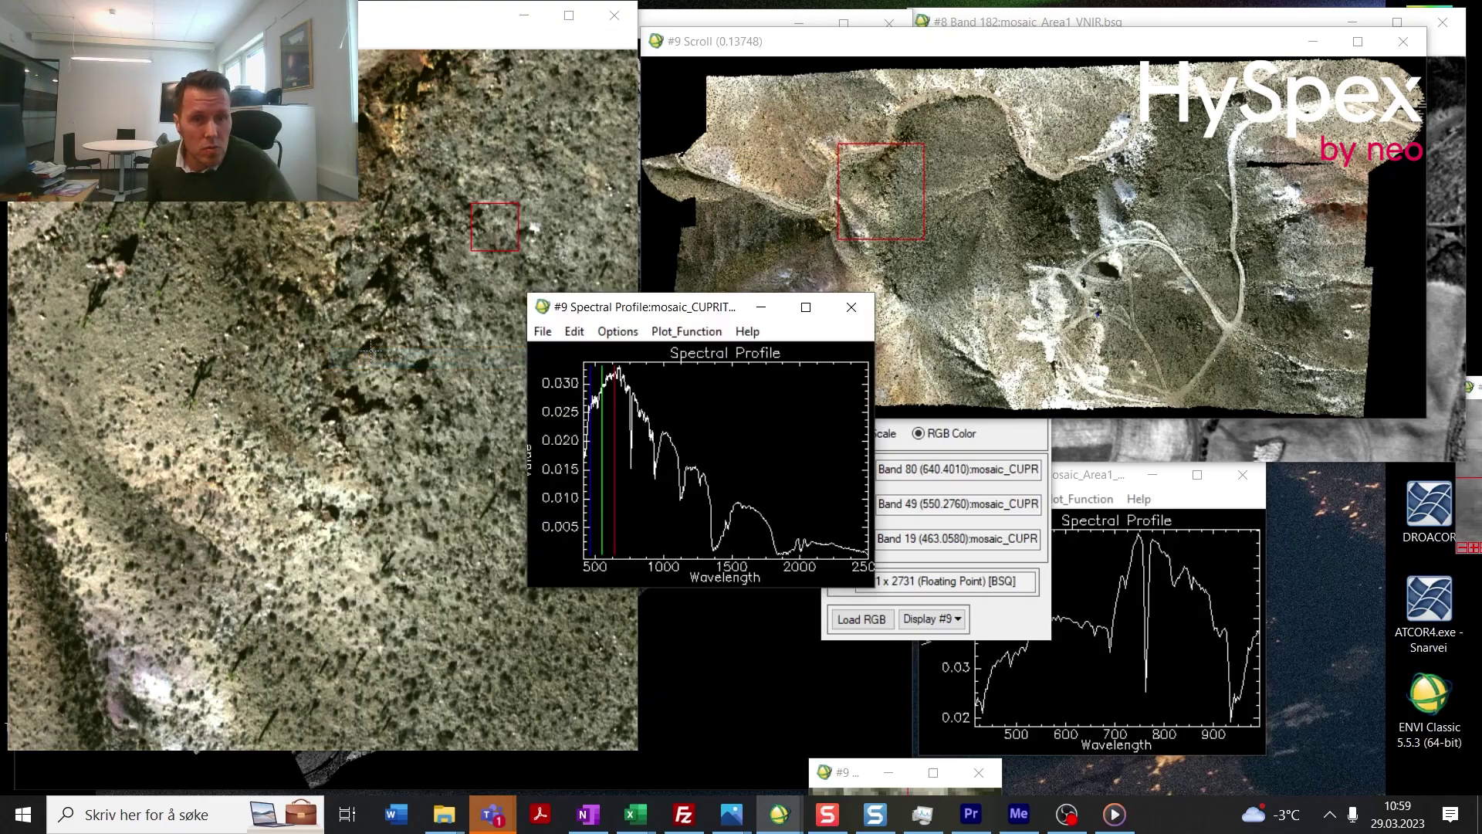
# Step: Set blue to about 1000 nm, green to about 1600 nm and red to about 2200 nm in the Cuprite profile, and load the new RGB combination
pyautogui.click(594, 461)
pyautogui.moveTo(594, 461); pyautogui.dragTo(747, 493)
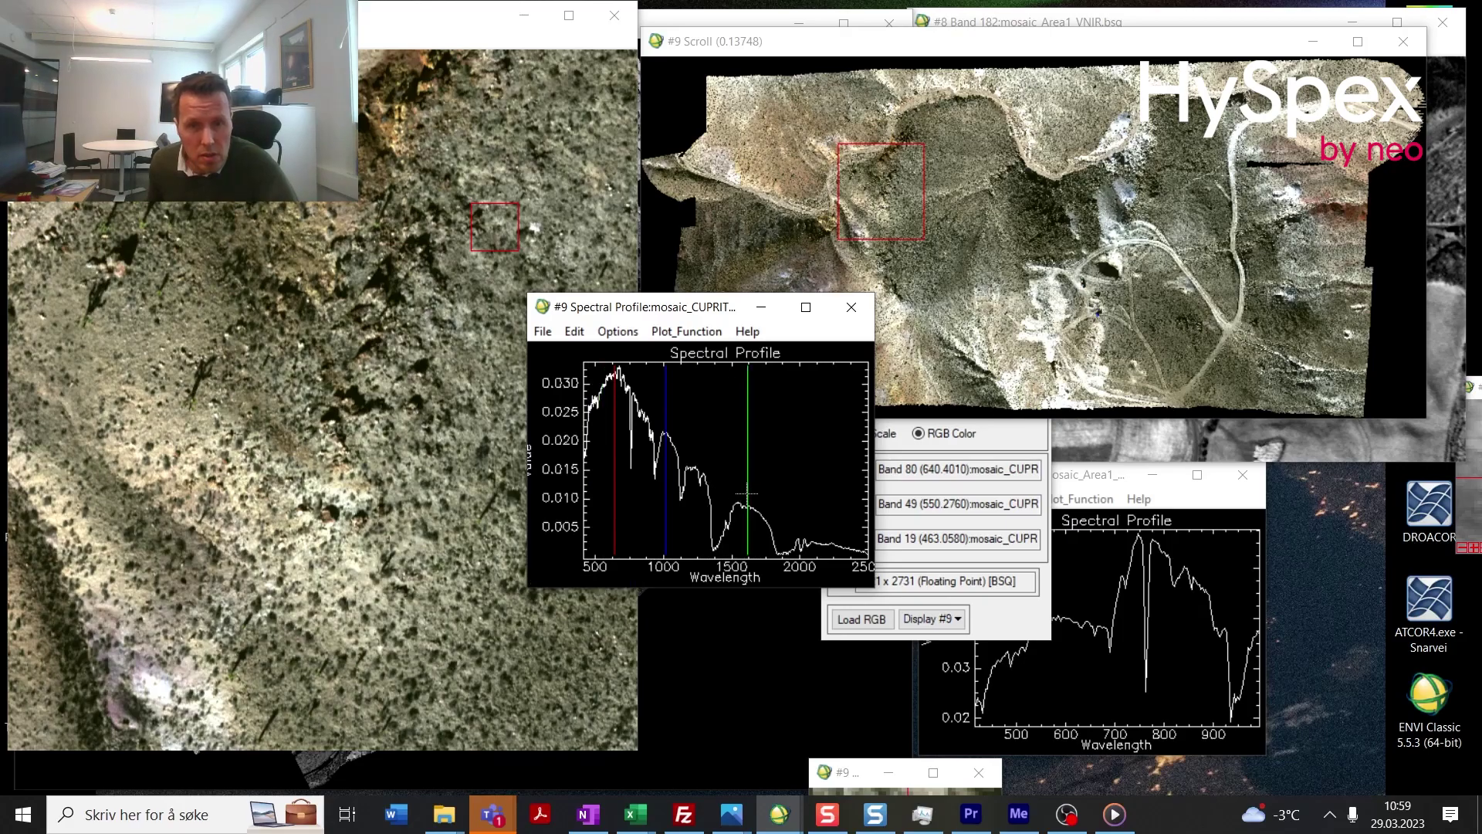
pyautogui.rightClick(747, 492)
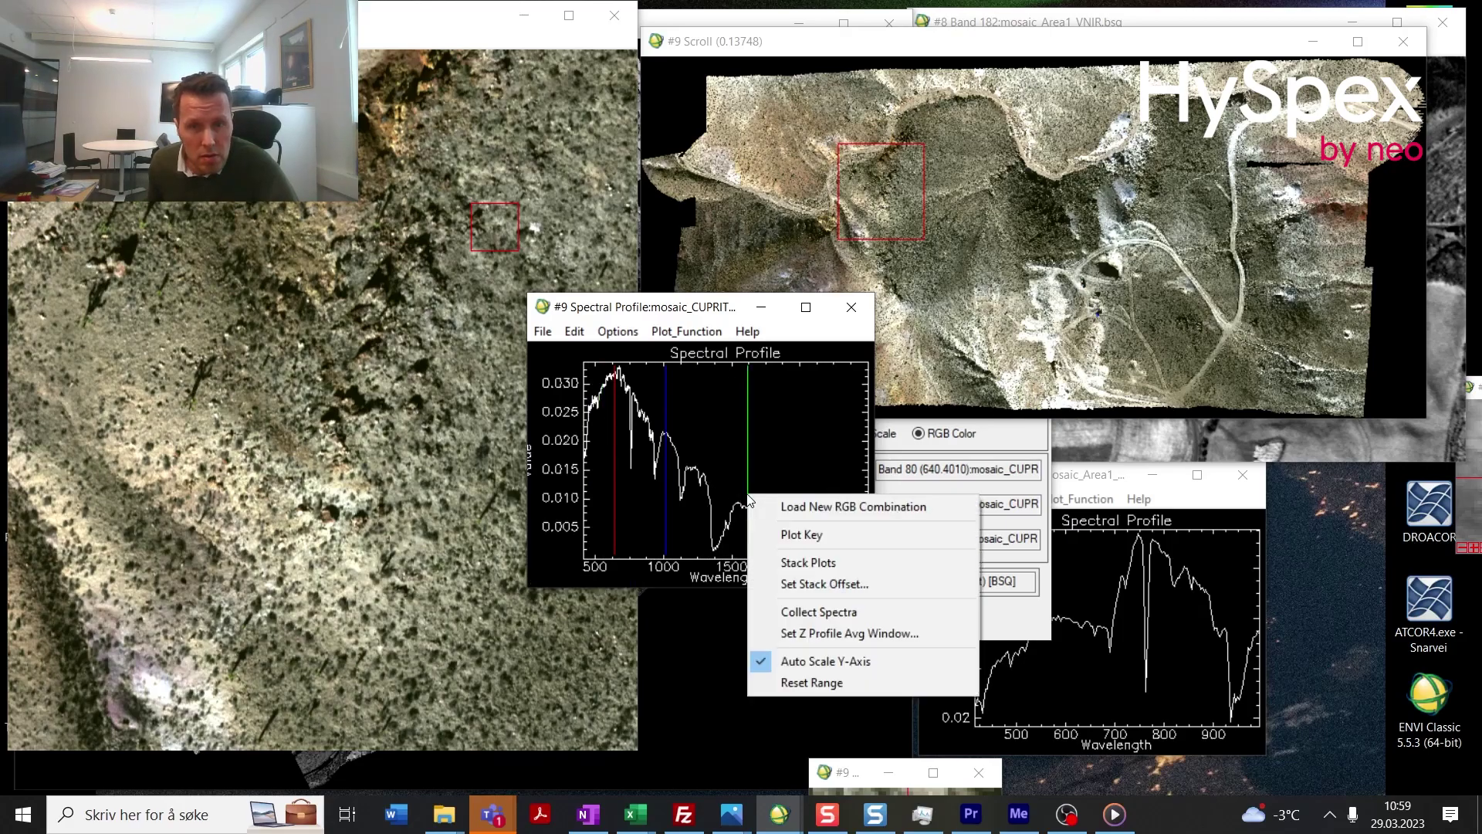
pyautogui.click(616, 501)
pyautogui.moveTo(615, 502); pyautogui.dragTo(828, 529)
pyautogui.rightClick(828, 530)
pyautogui.click(859, 540)
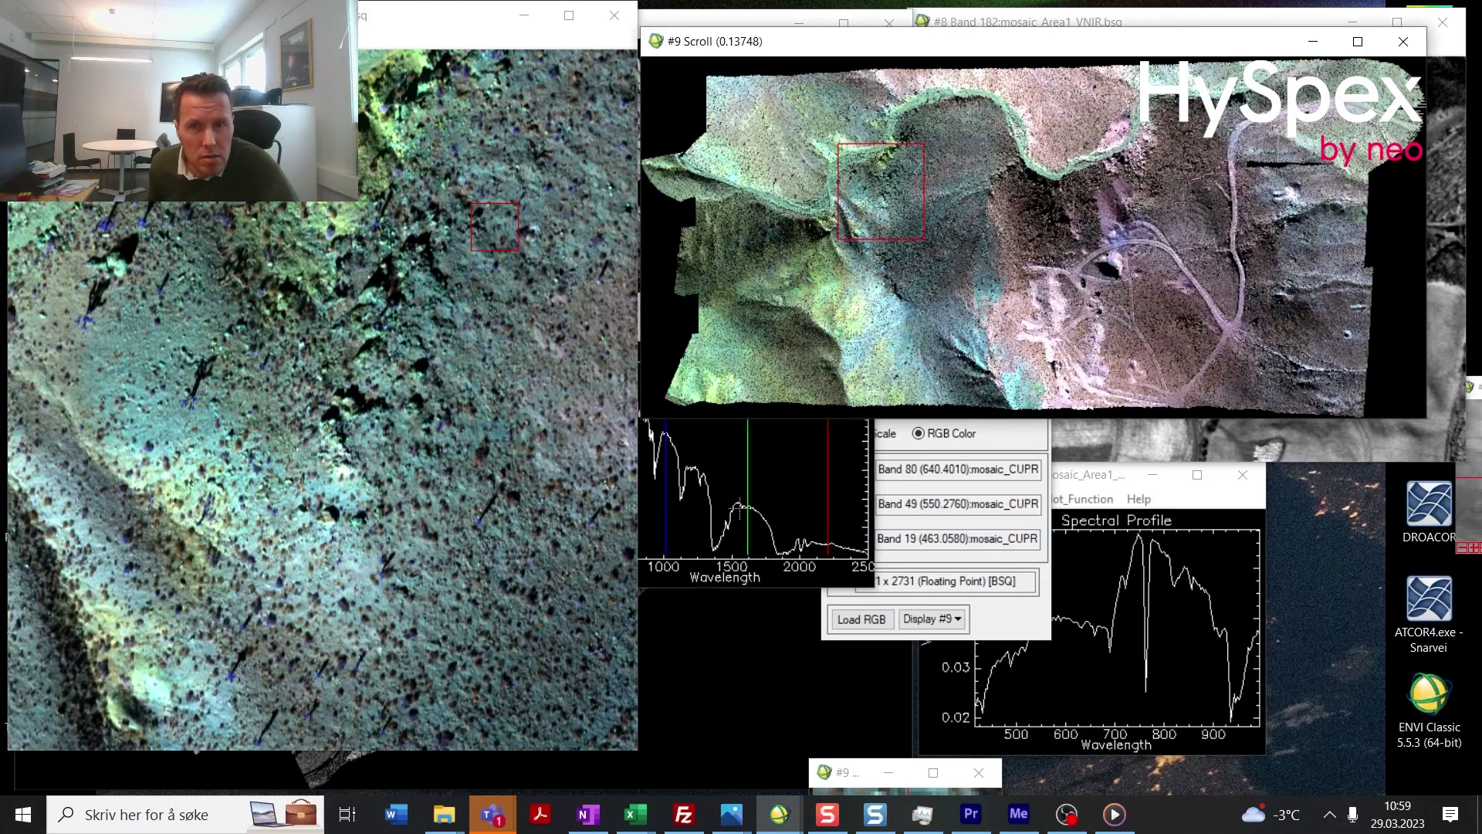
# Step: Examine the colour differences between the yellow-green, cyan and brown terrain zones of the false-colour Cuprite mosaic
pyautogui.click(838, 271)
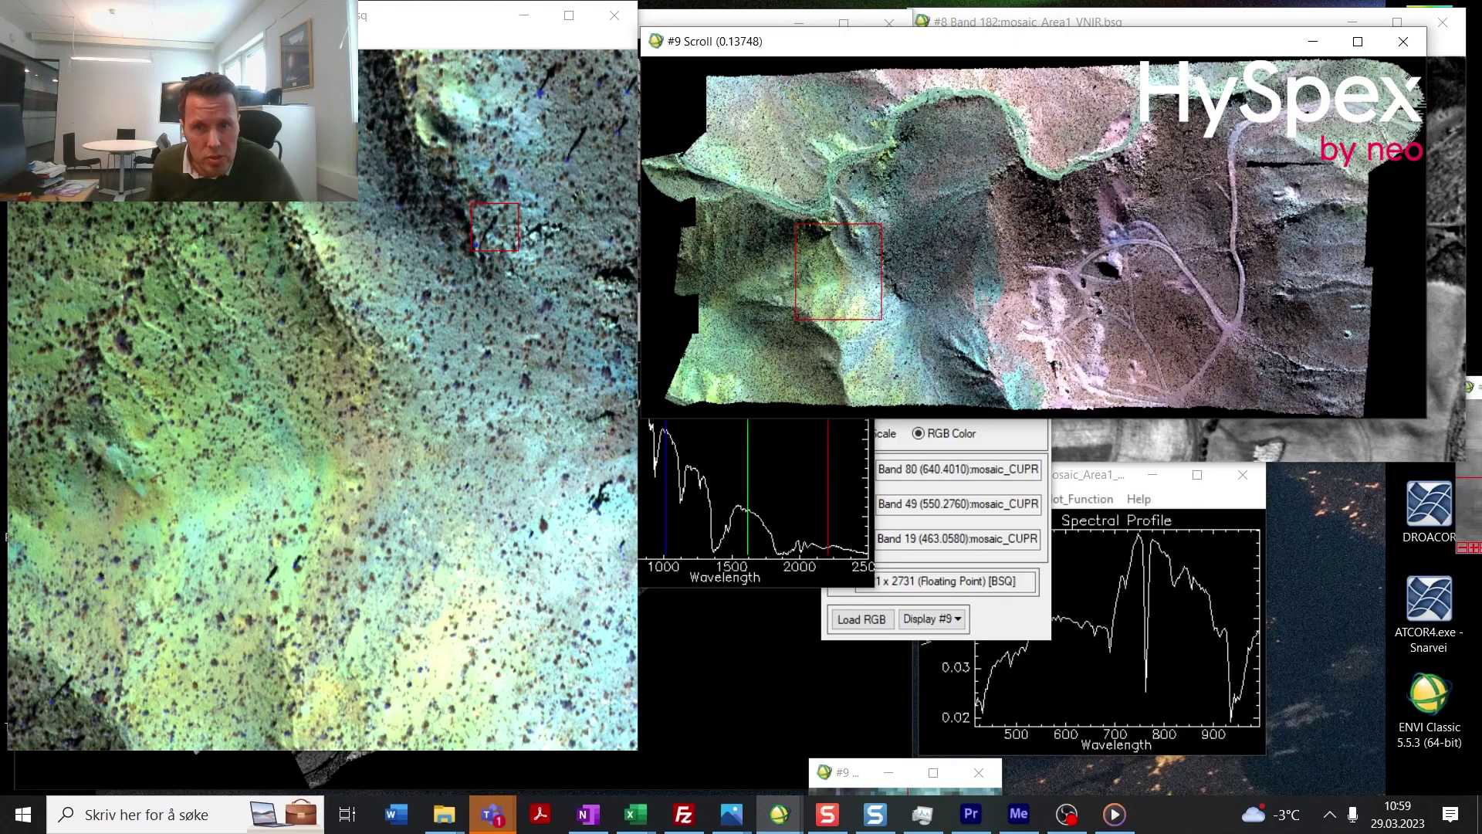
pyautogui.click(957, 253)
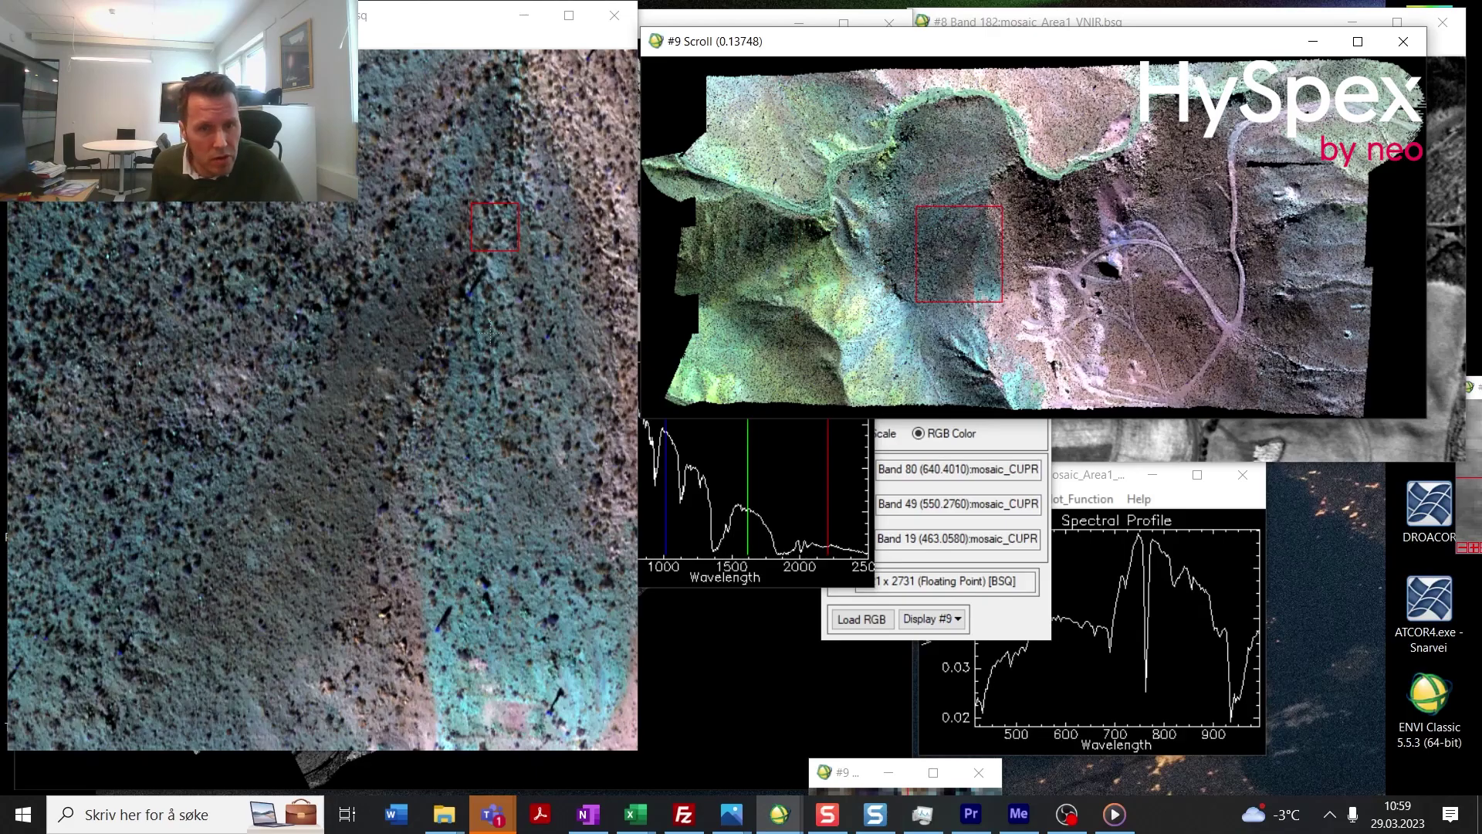
pyautogui.click(803, 233)
pyautogui.click(898, 167)
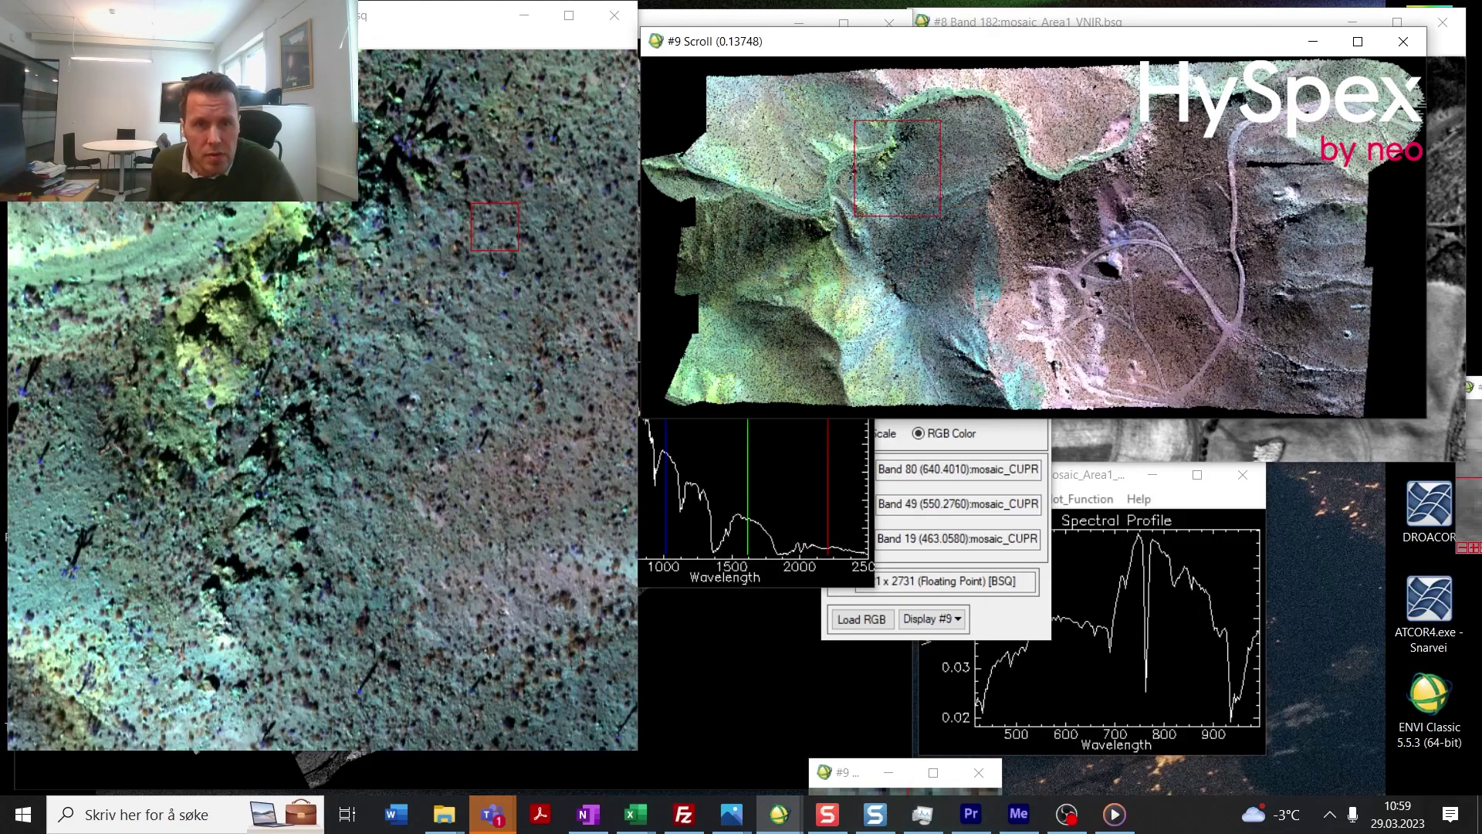
pyautogui.click(1002, 206)
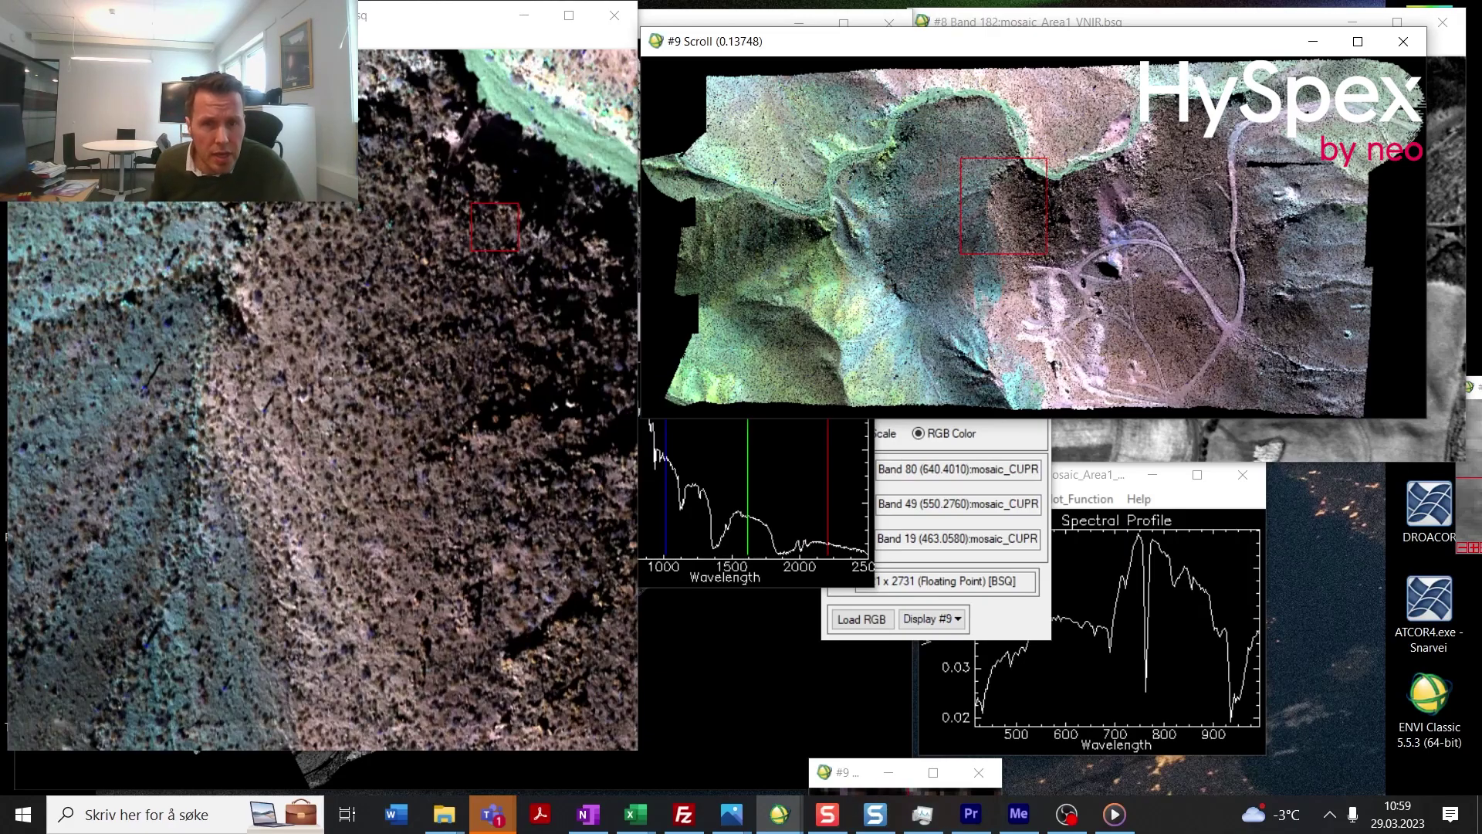
# Step: Move the Cuprite spectral profile clear of both image windows and inspect the area around the data gap
pyautogui.click(746, 461)
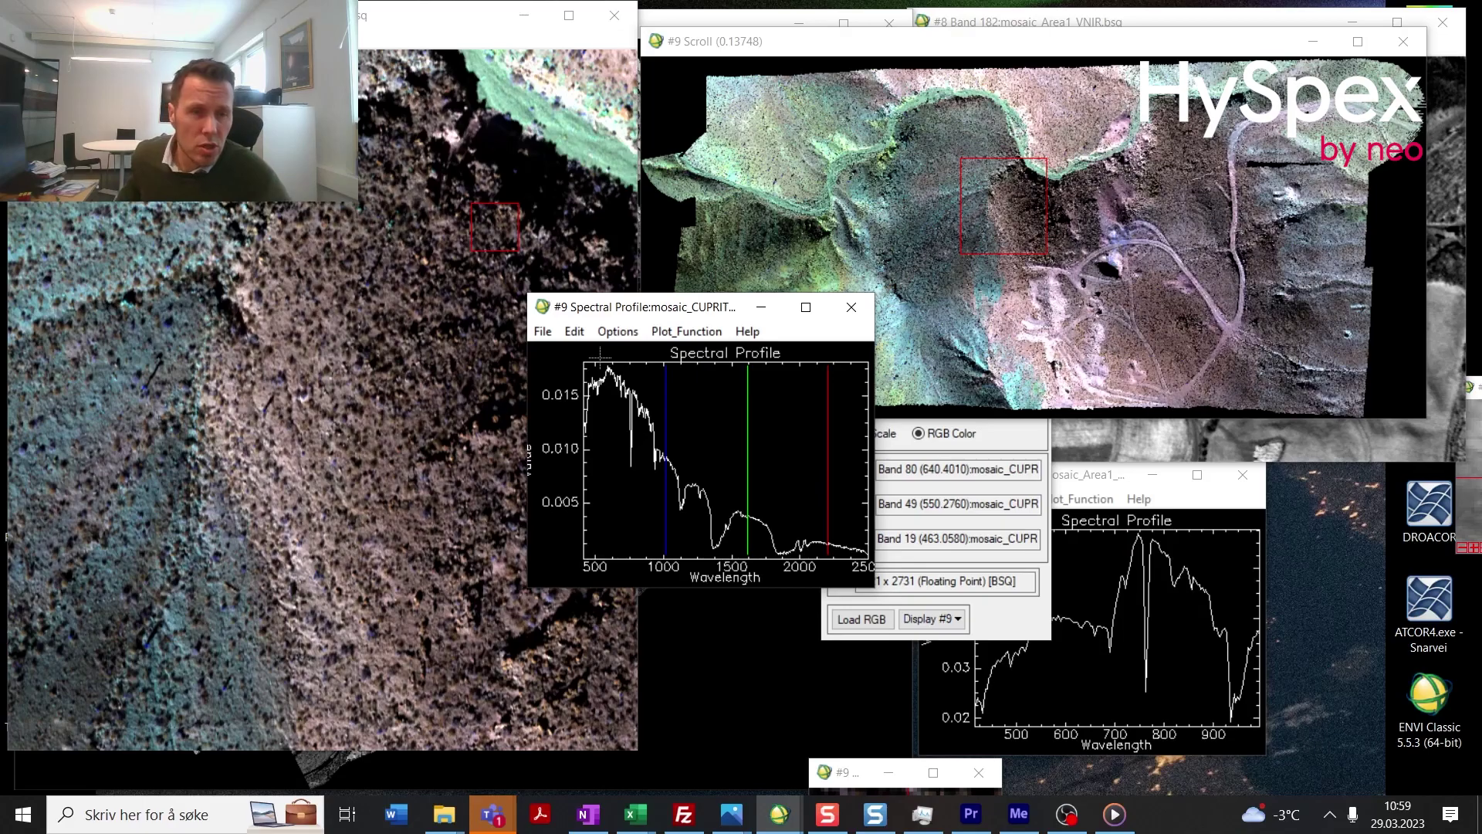
pyautogui.moveTo(598, 311); pyautogui.dragTo(776, 457)
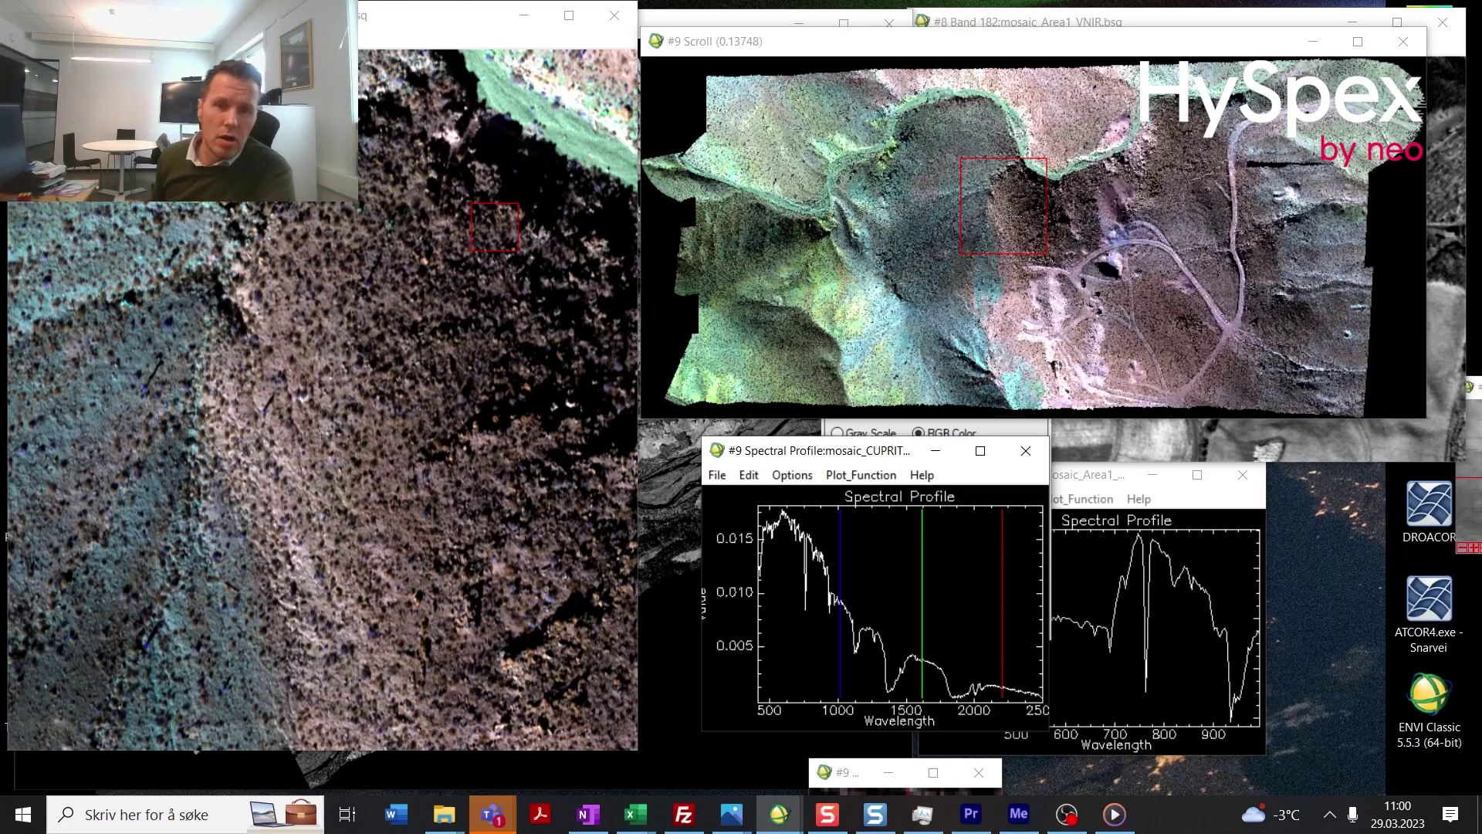
pyautogui.click(1268, 172)
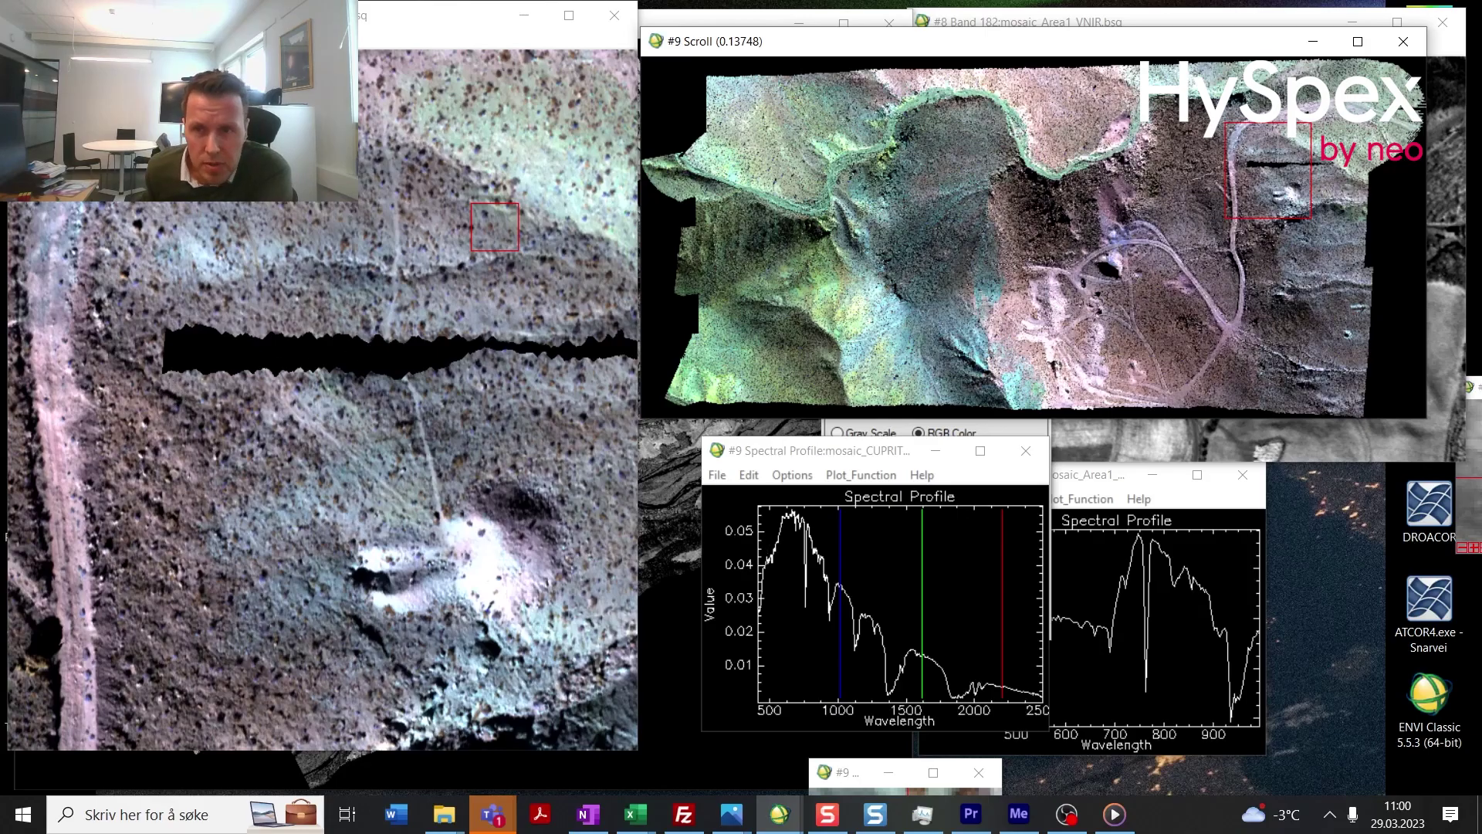
# Step: Inspect the Cuprite mosaic from the road beside the data gap across to the yellow-green hills, and decline the incoming call
pyautogui.moveTo(1265, 165); pyautogui.dragTo(1228, 169)
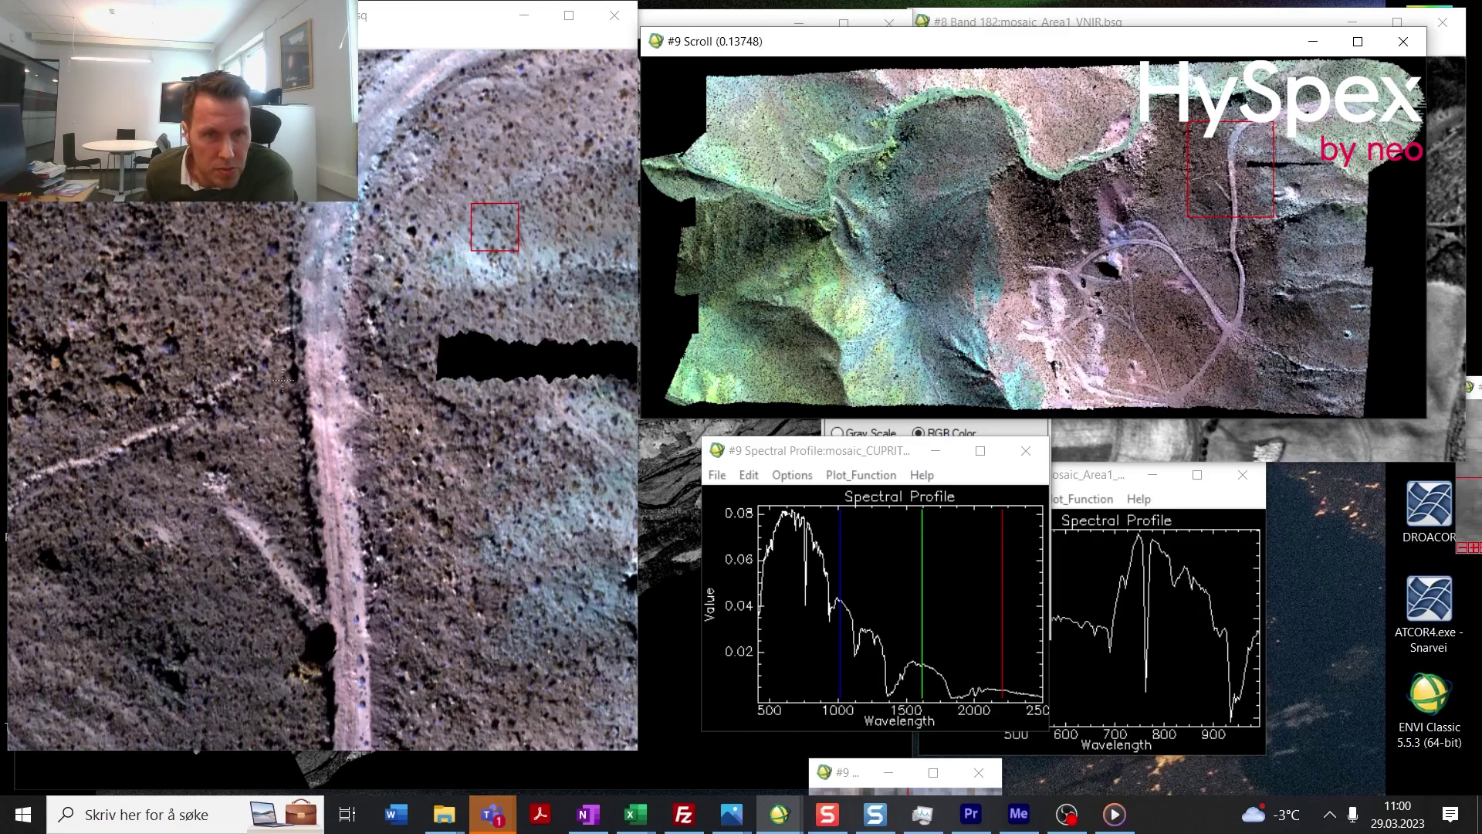
pyautogui.click(1027, 267)
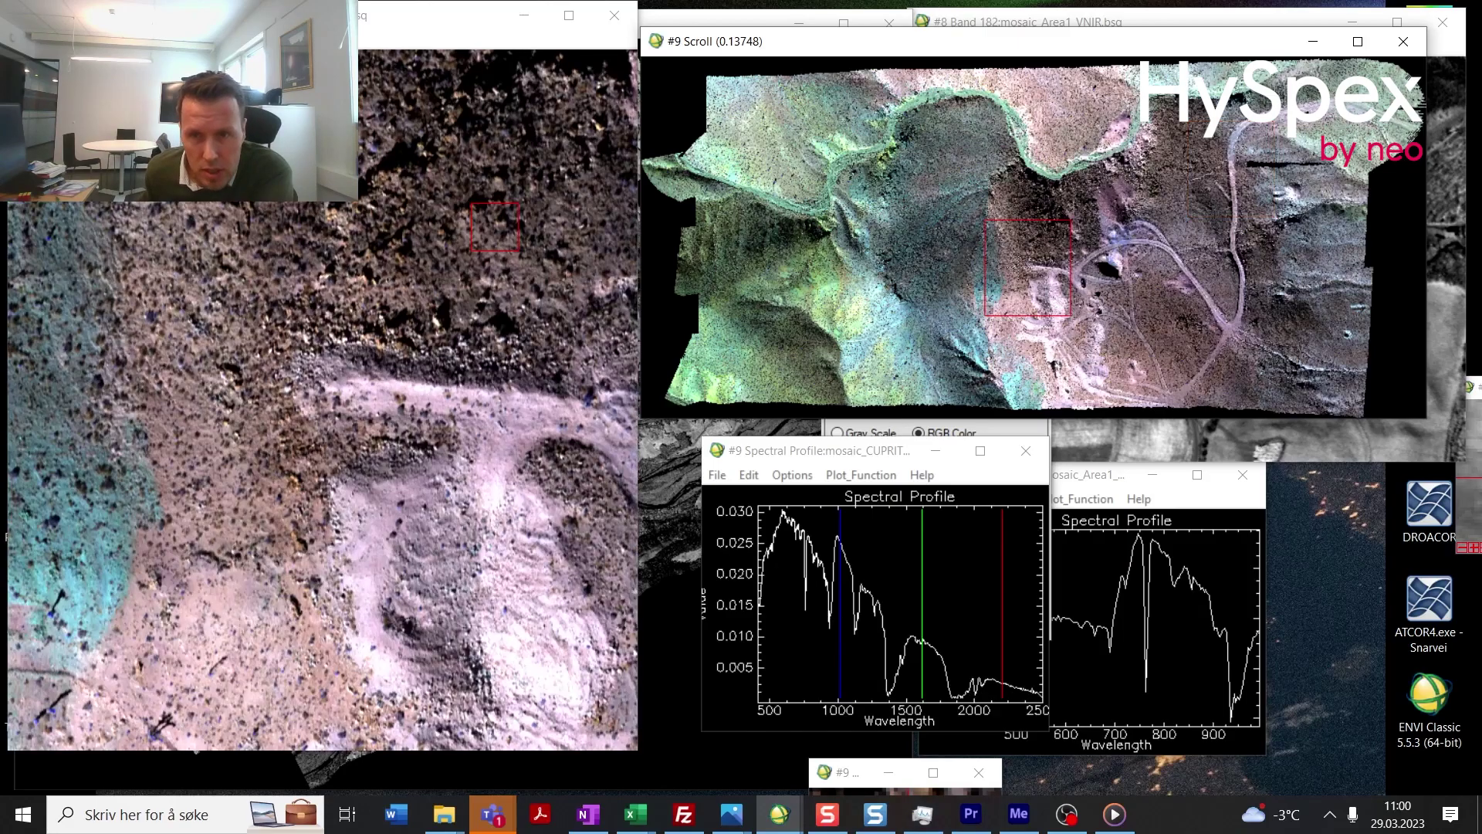
pyautogui.click(874, 236)
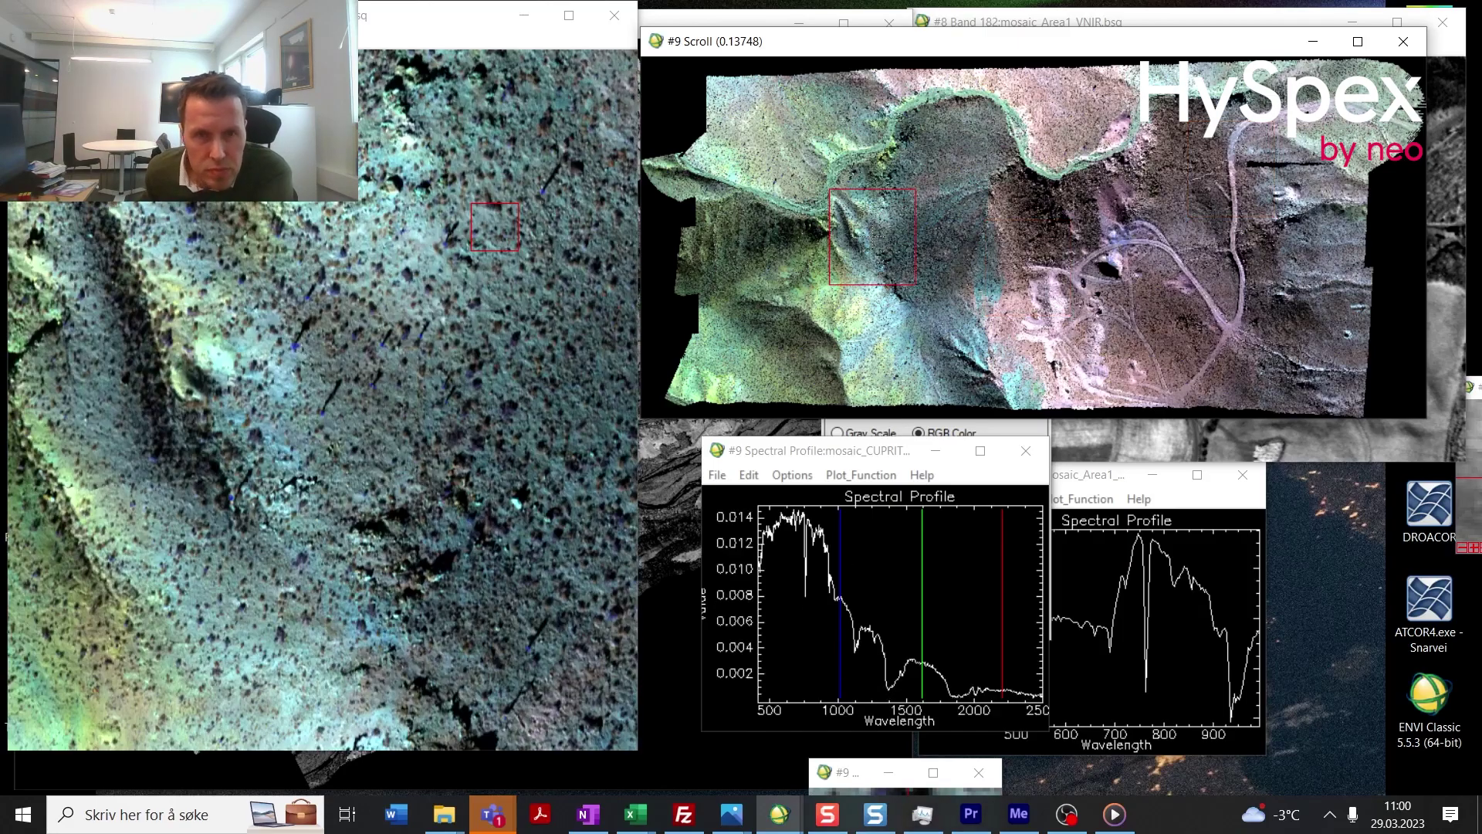
pyautogui.click(818, 170)
pyautogui.click(796, 261)
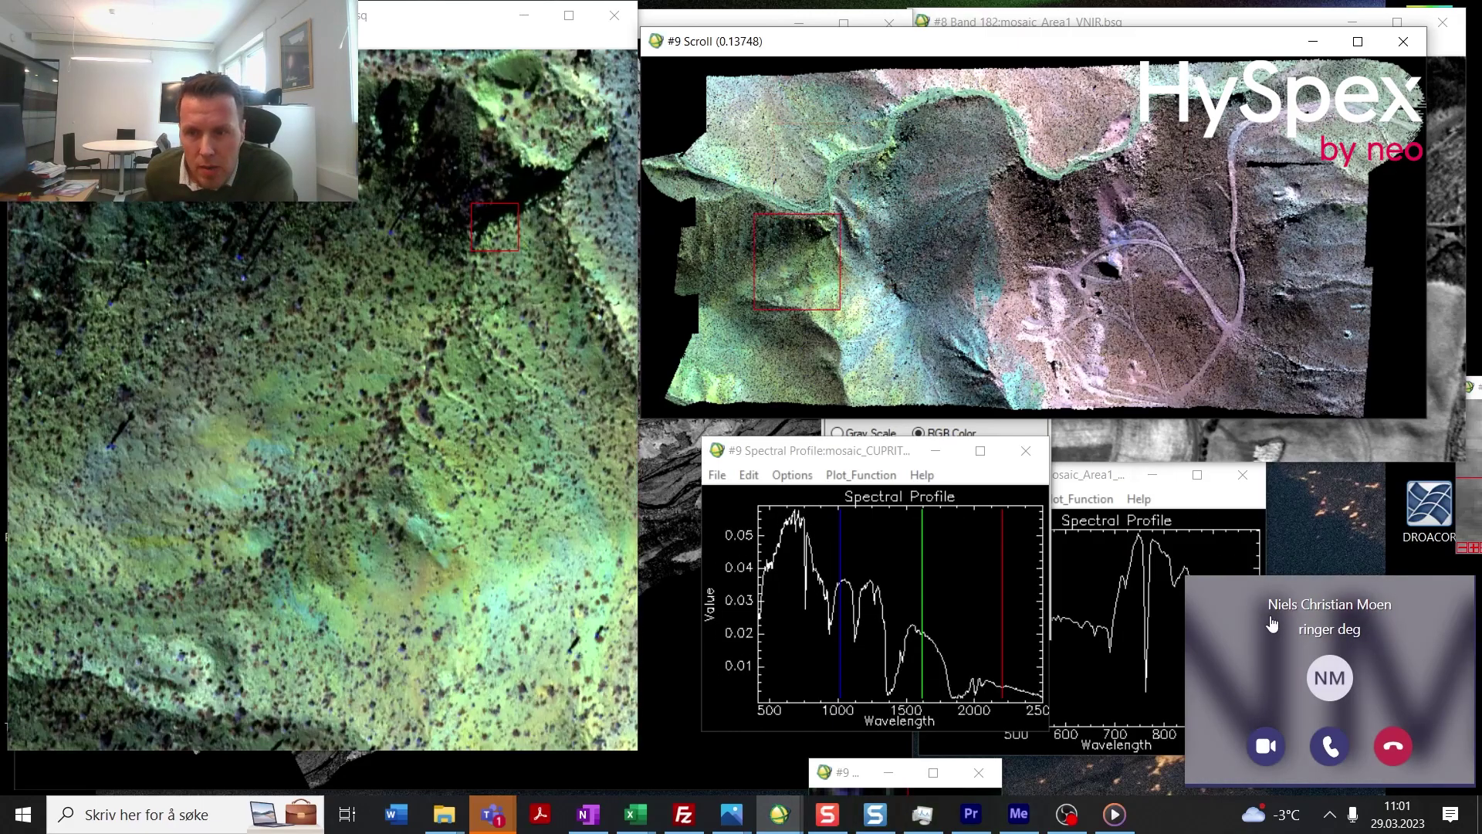
pyautogui.click(1388, 764)
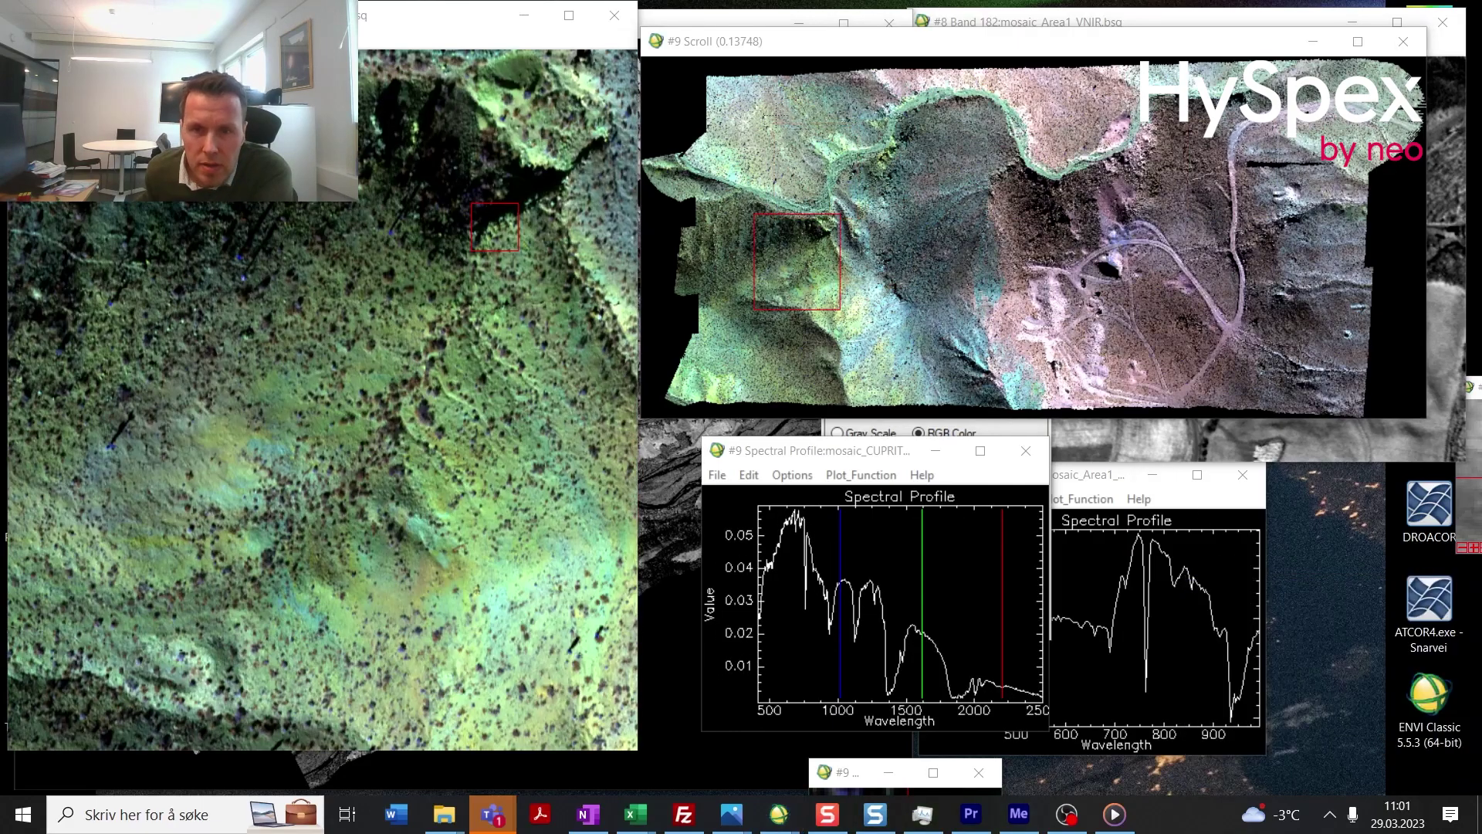
# Step: Inspect the southern part of the Cuprite mosaic, from the yellow-green hills to the road junction
pyautogui.click(816, 366)
pyautogui.click(930, 352)
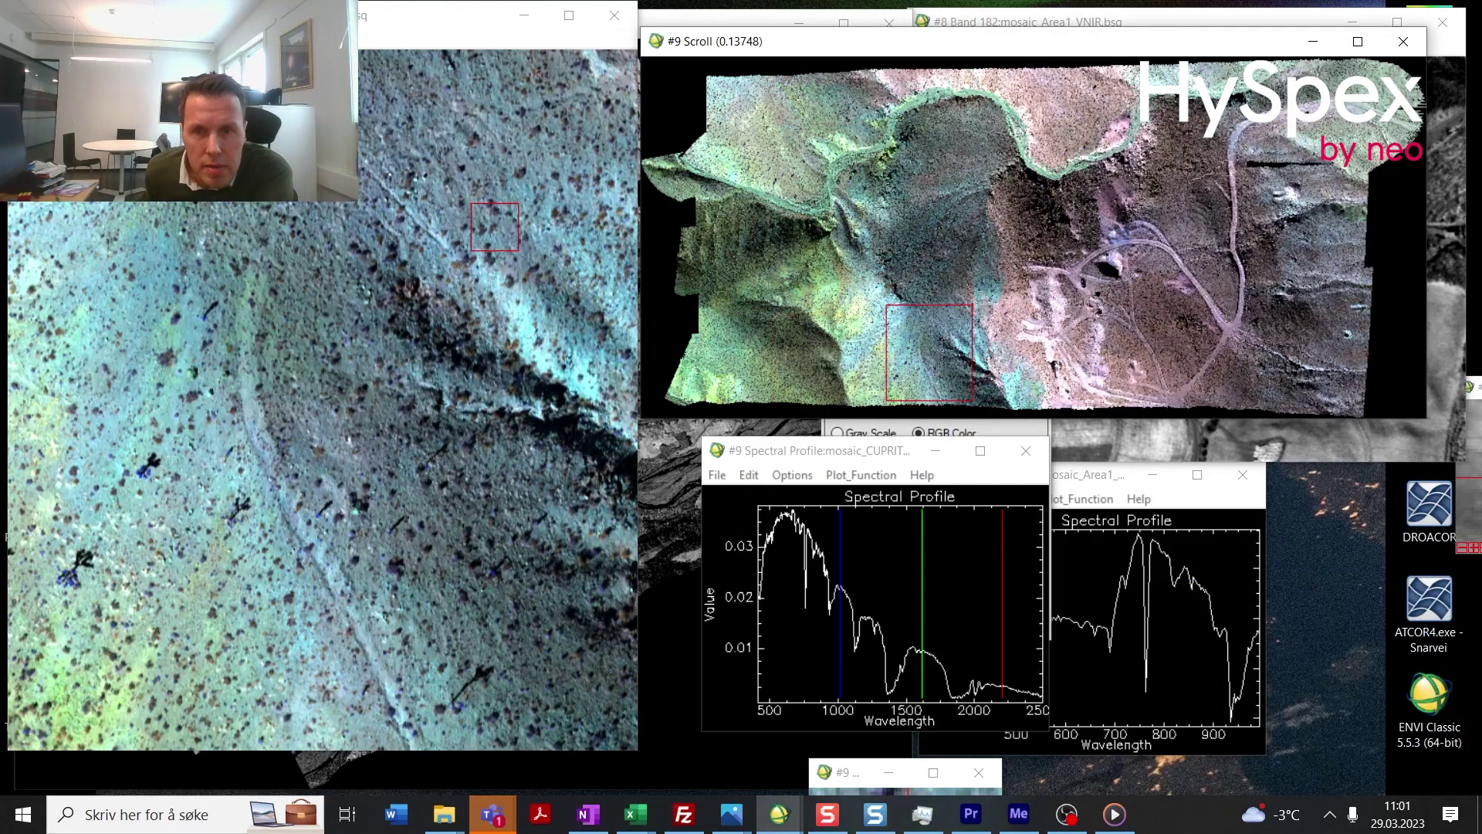
pyautogui.click(1038, 340)
pyautogui.click(1156, 341)
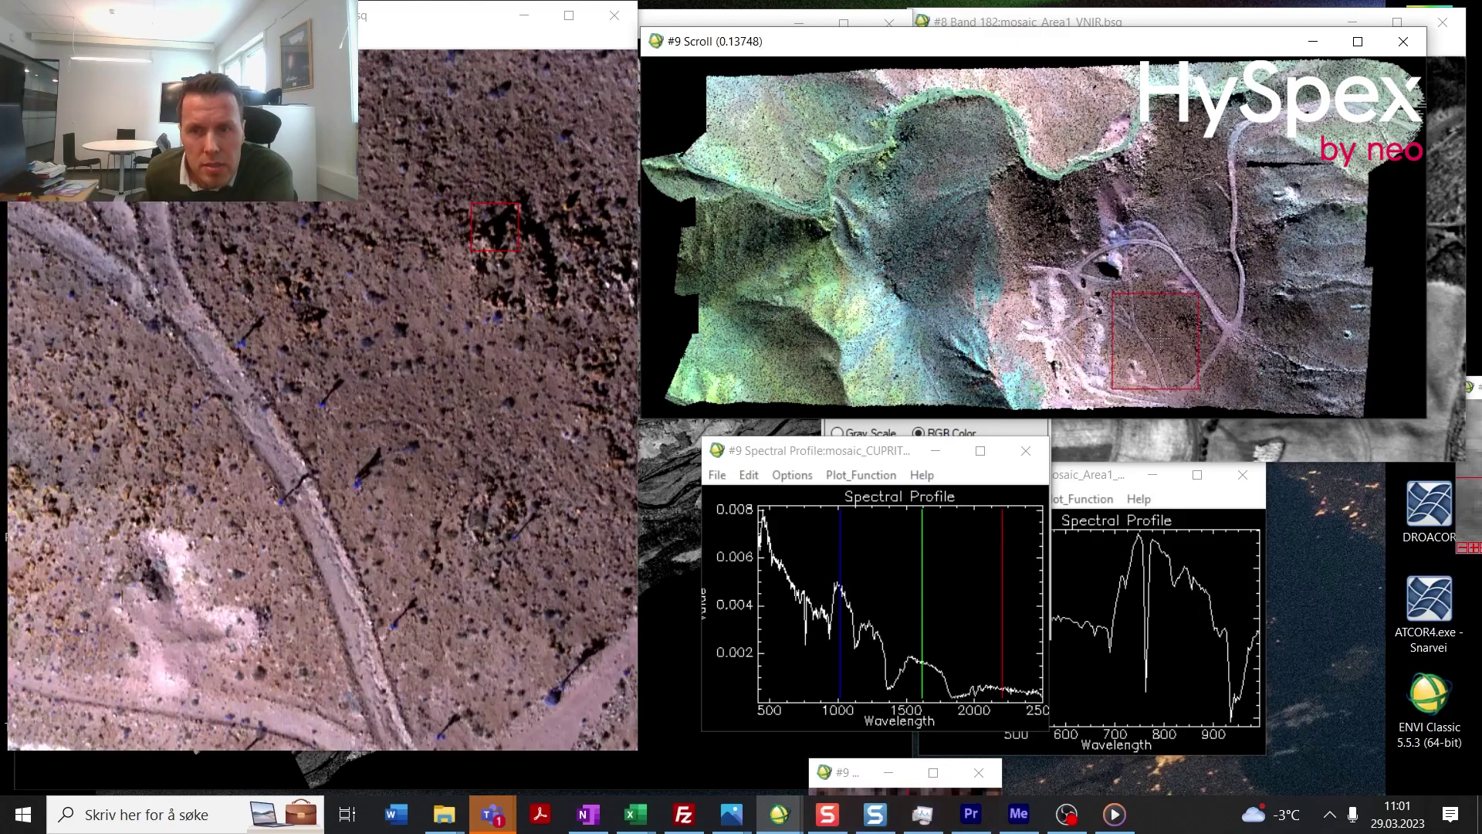
pyautogui.click(1225, 337)
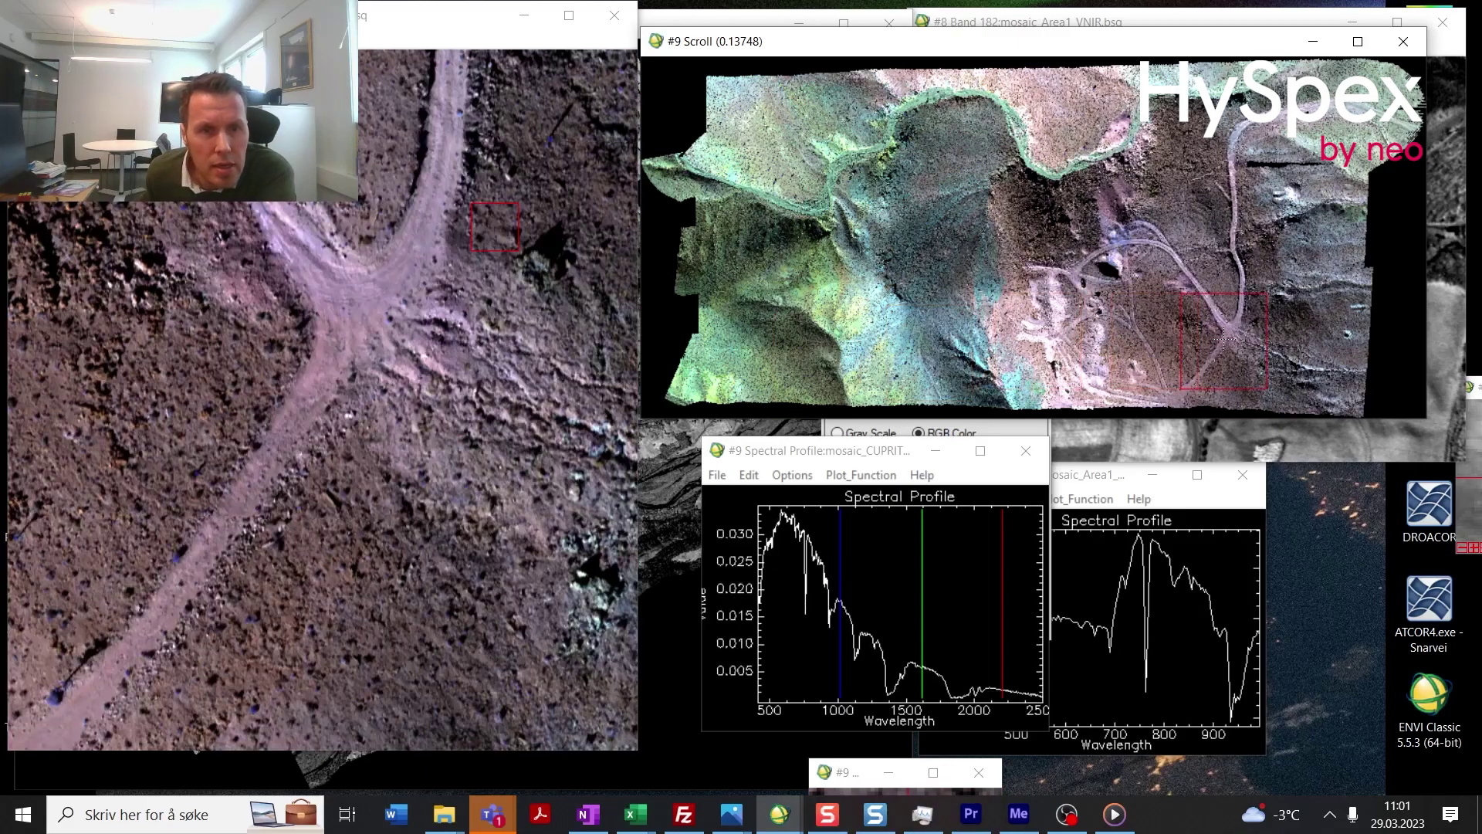
pyautogui.click(1274, 313)
# Step: Compare the brown, yellow-green and cyan terrain in the Cuprite mosaic, ending at the cyan-brown boundary beside the excavated area
pyautogui.click(1115, 241)
pyautogui.click(972, 245)
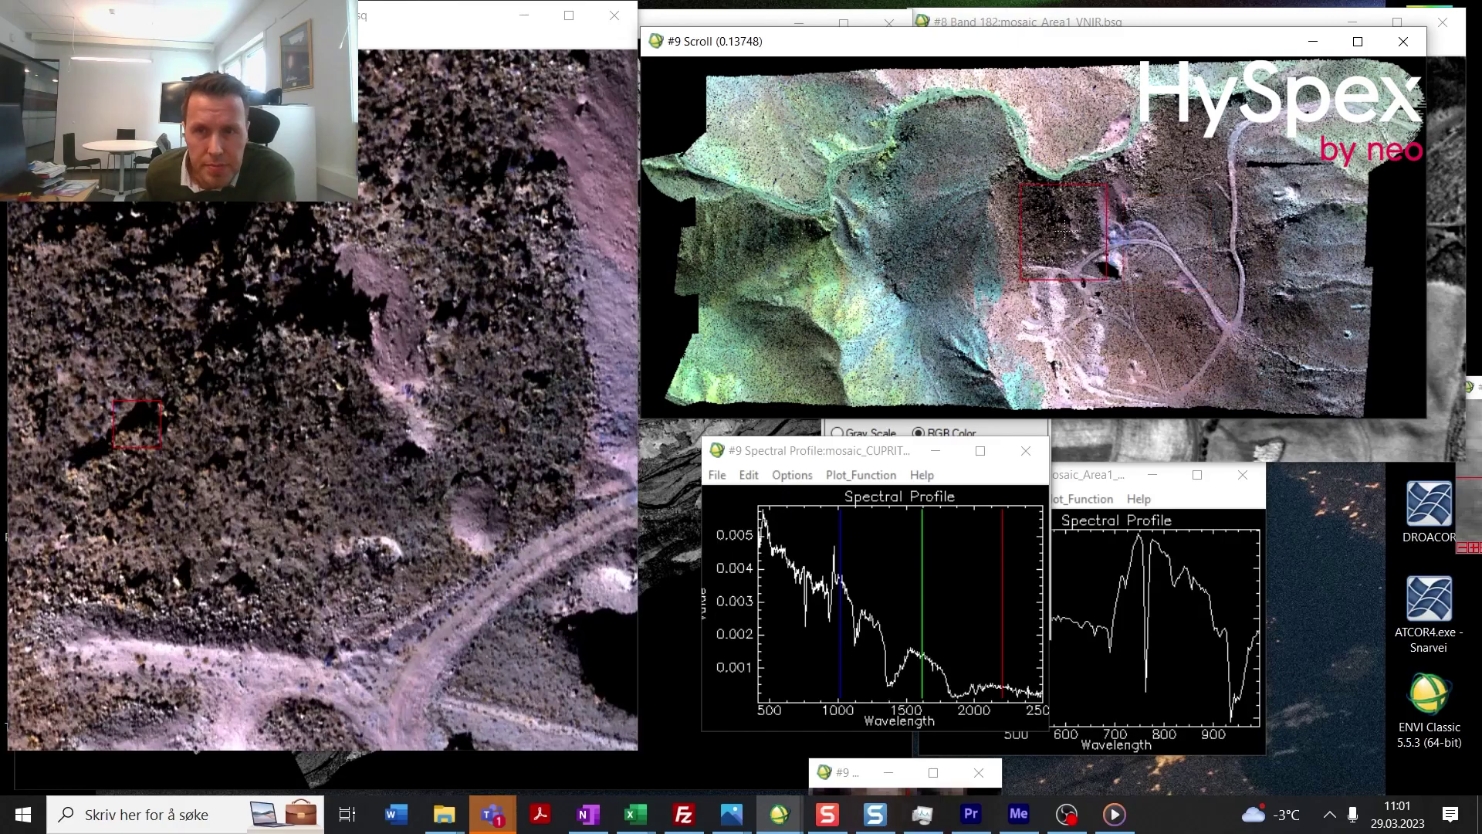
pyautogui.click(840, 234)
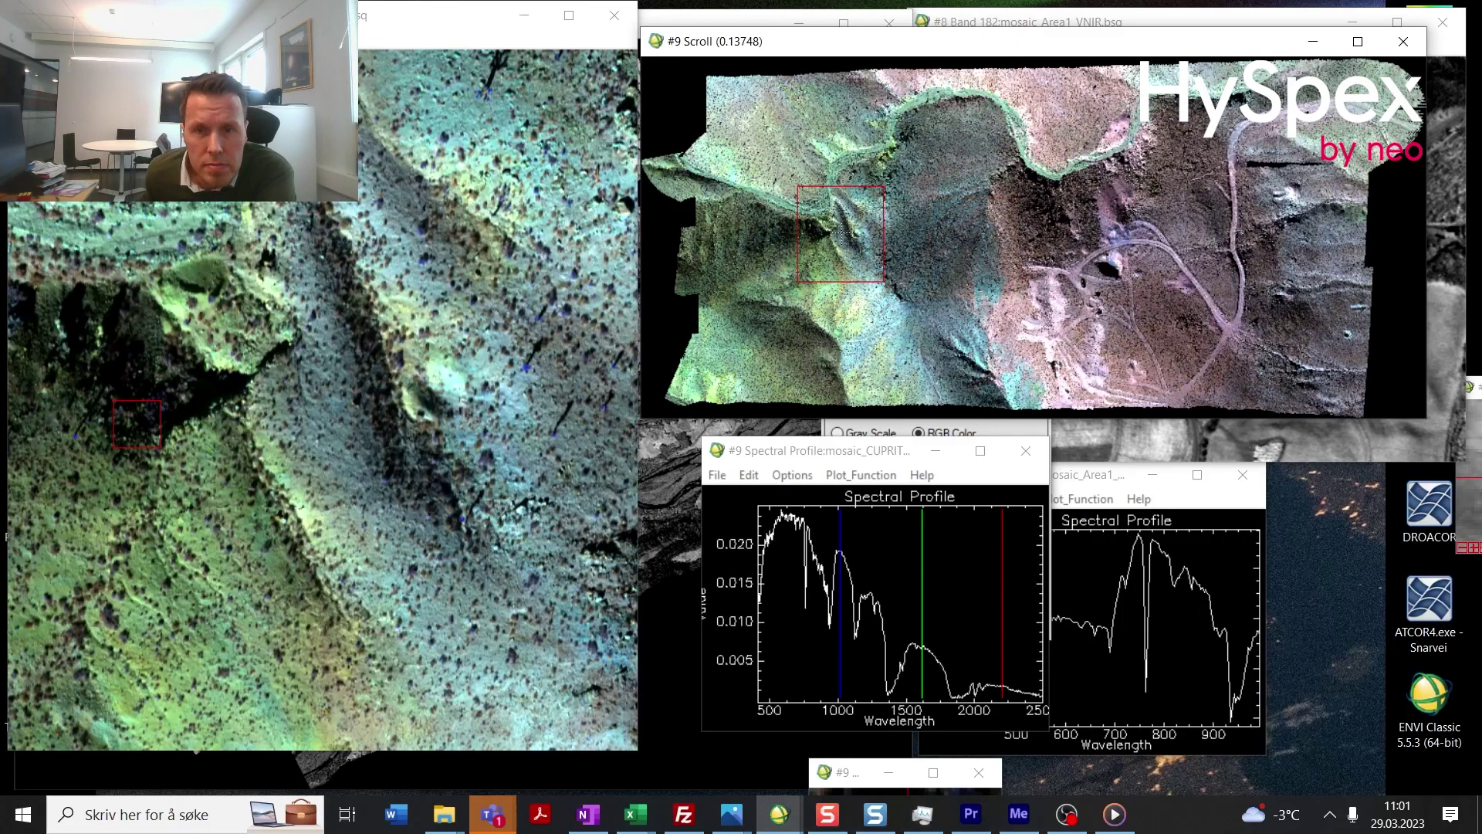
pyautogui.click(852, 392)
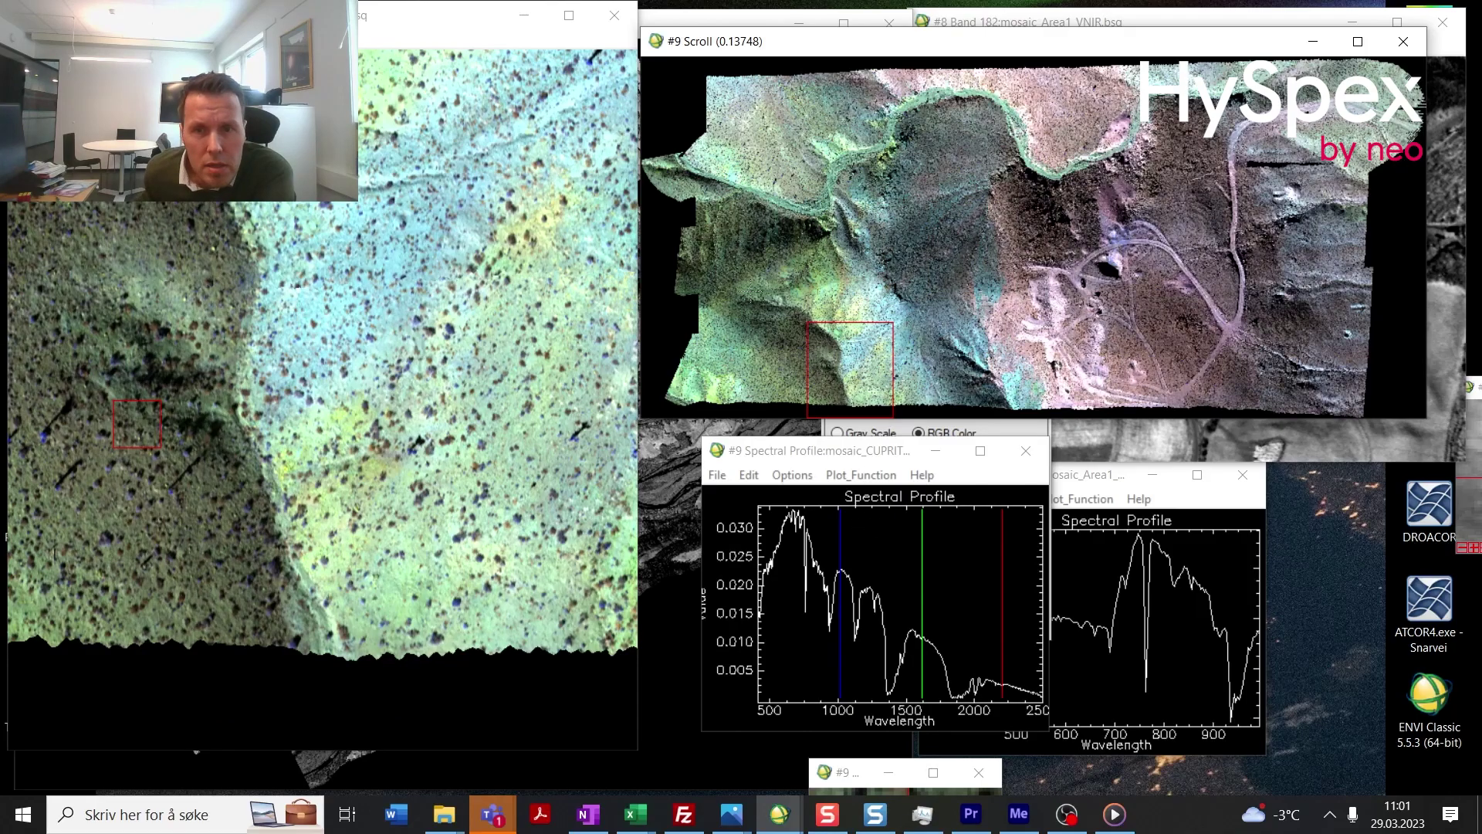
pyautogui.rightClick(830, 296)
pyautogui.click(971, 257)
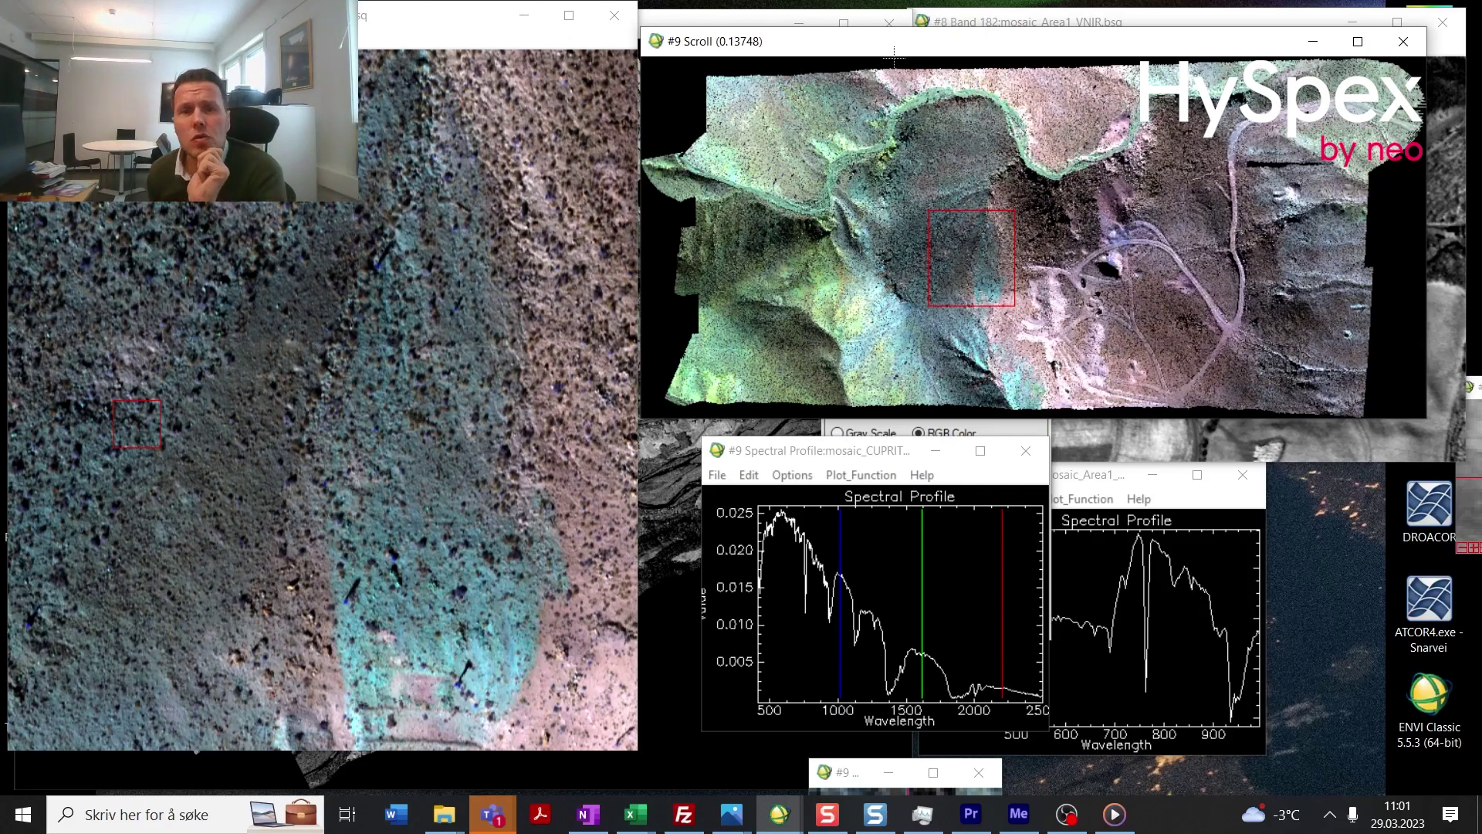
# Step: Load the default RGB of the SWIR_384_SN3126 image from the Available Bands List into a new display
pyautogui.moveTo(795, 824)
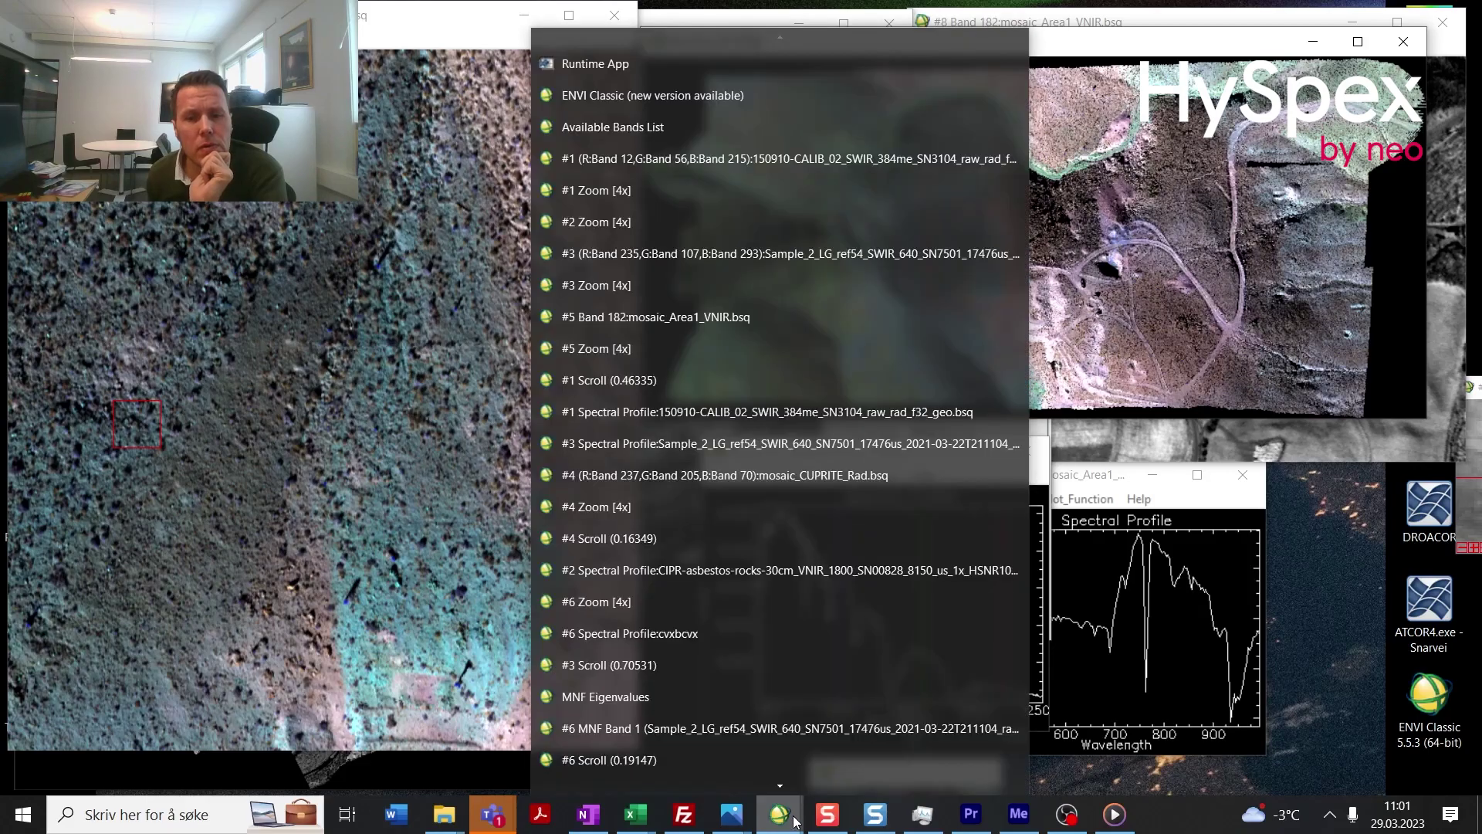
pyautogui.click(640, 135)
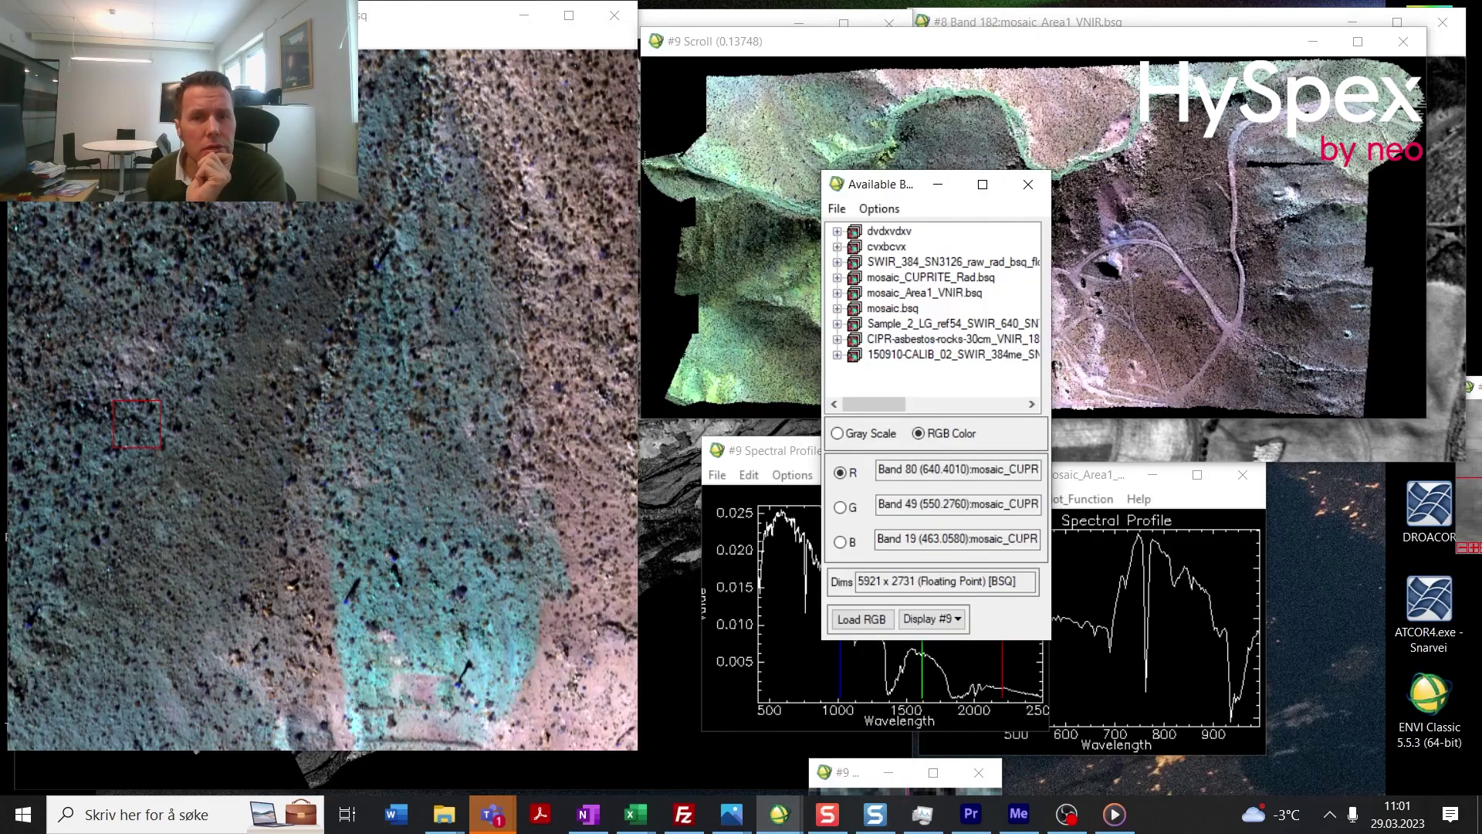
pyautogui.rightClick(913, 267)
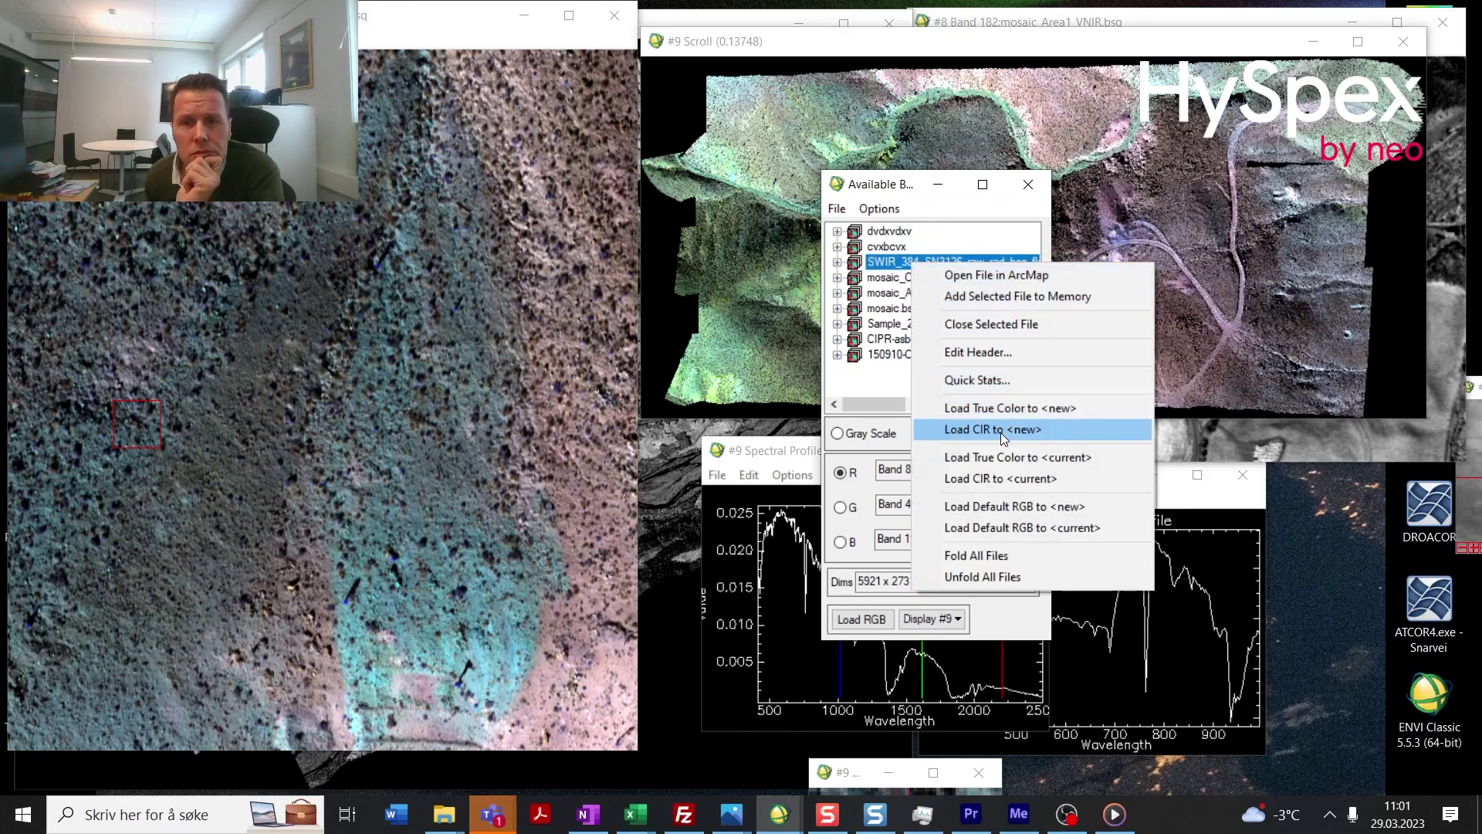
pyautogui.click(1029, 506)
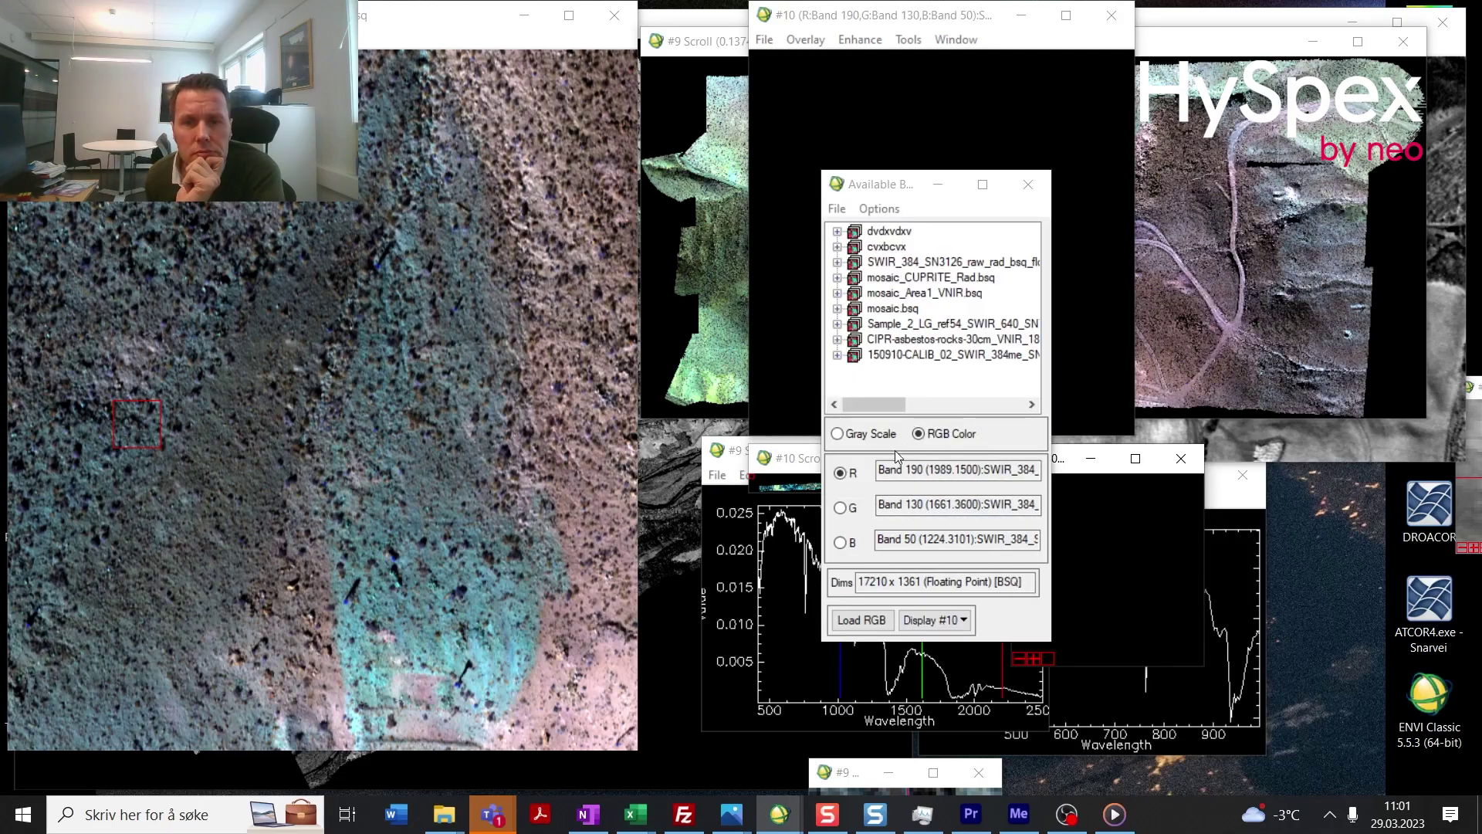
# Step: Rearrange the Display #10 windows so the flight line is uncovered, and widen the image window over the residential area
pyautogui.moveTo(804, 462); pyautogui.dragTo(232, 97)
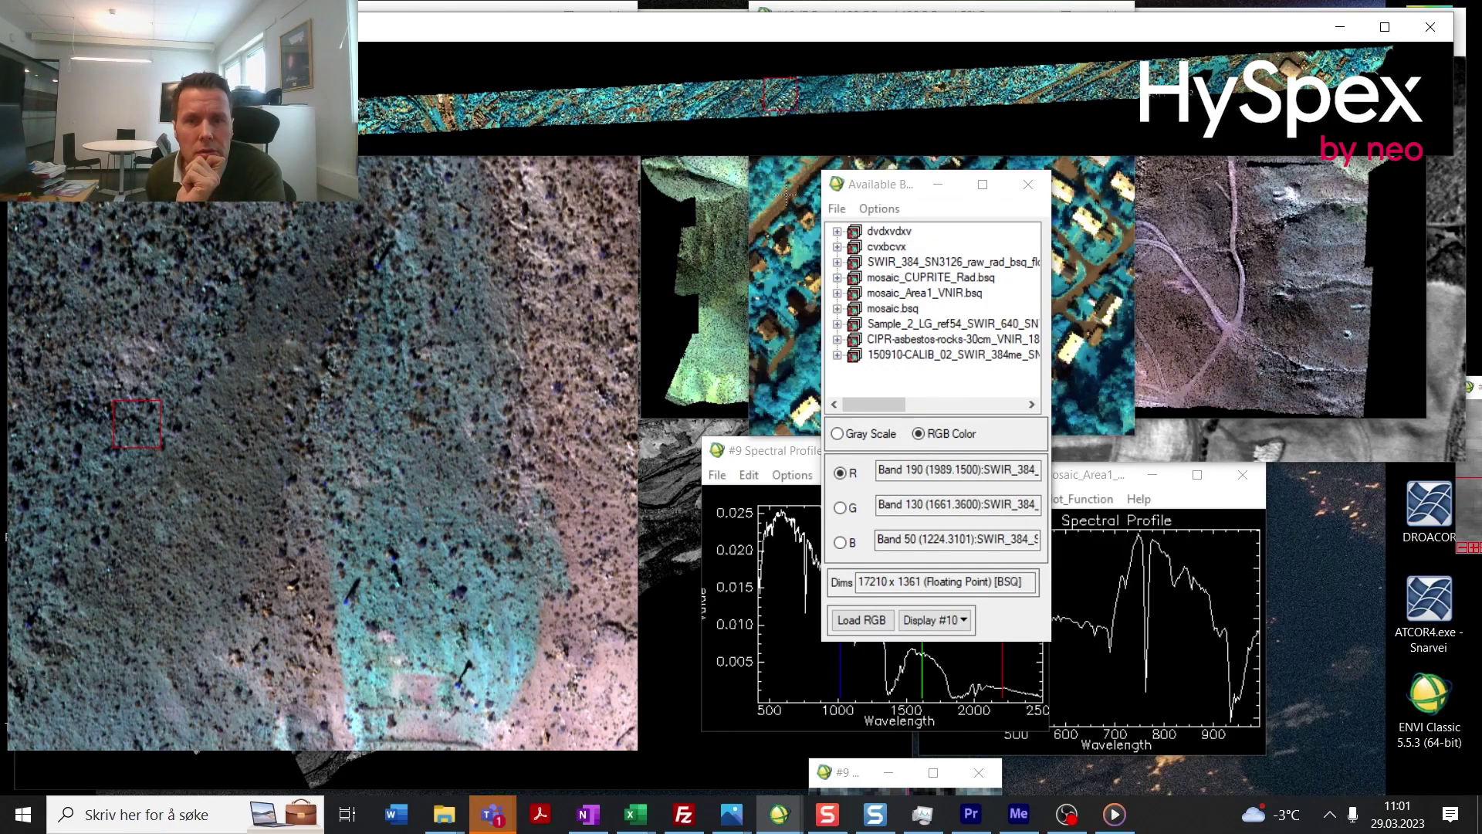
pyautogui.click(788, 191)
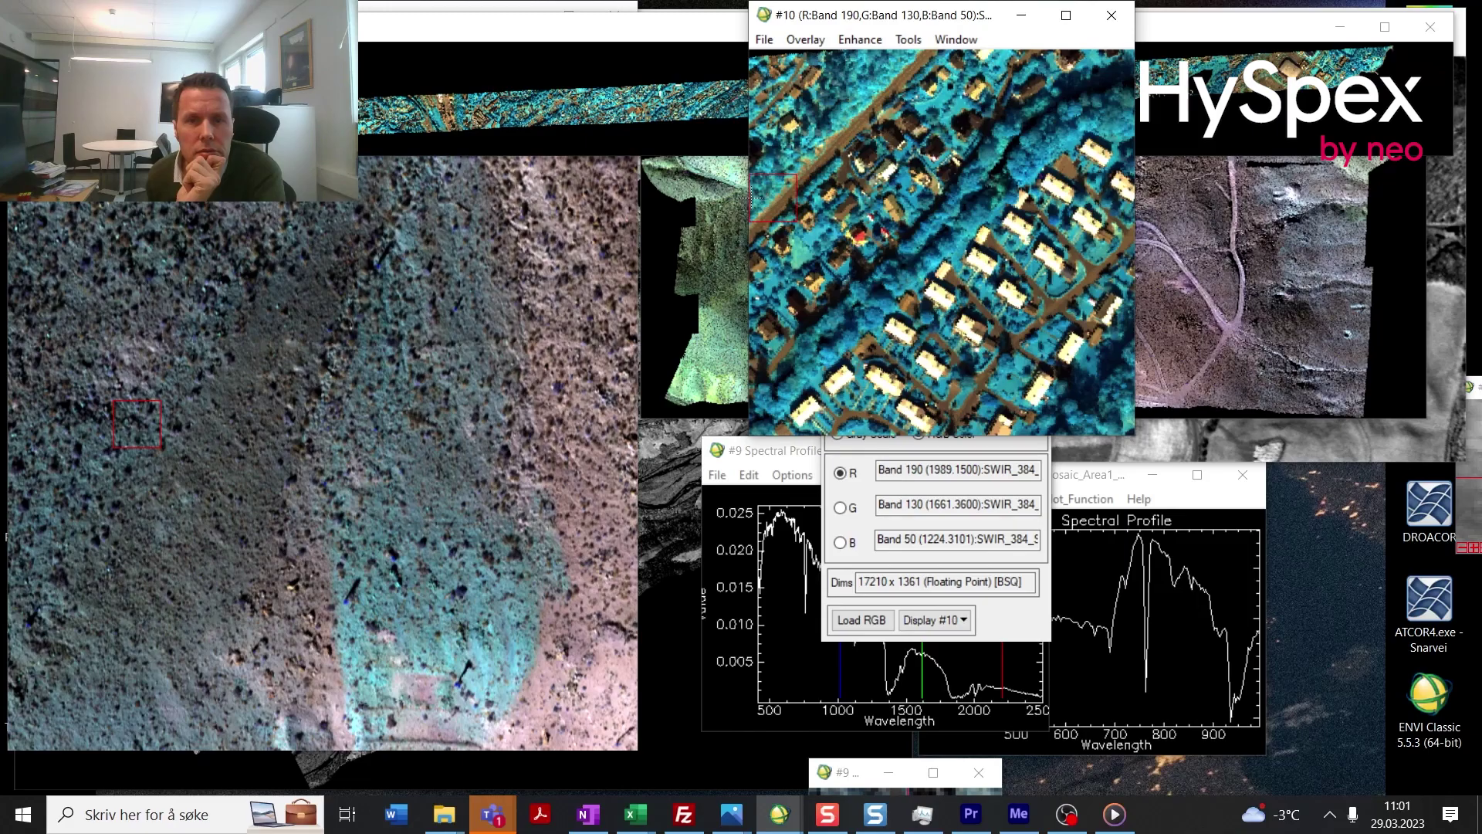
pyautogui.moveTo(745, 199); pyautogui.dragTo(4, 199)
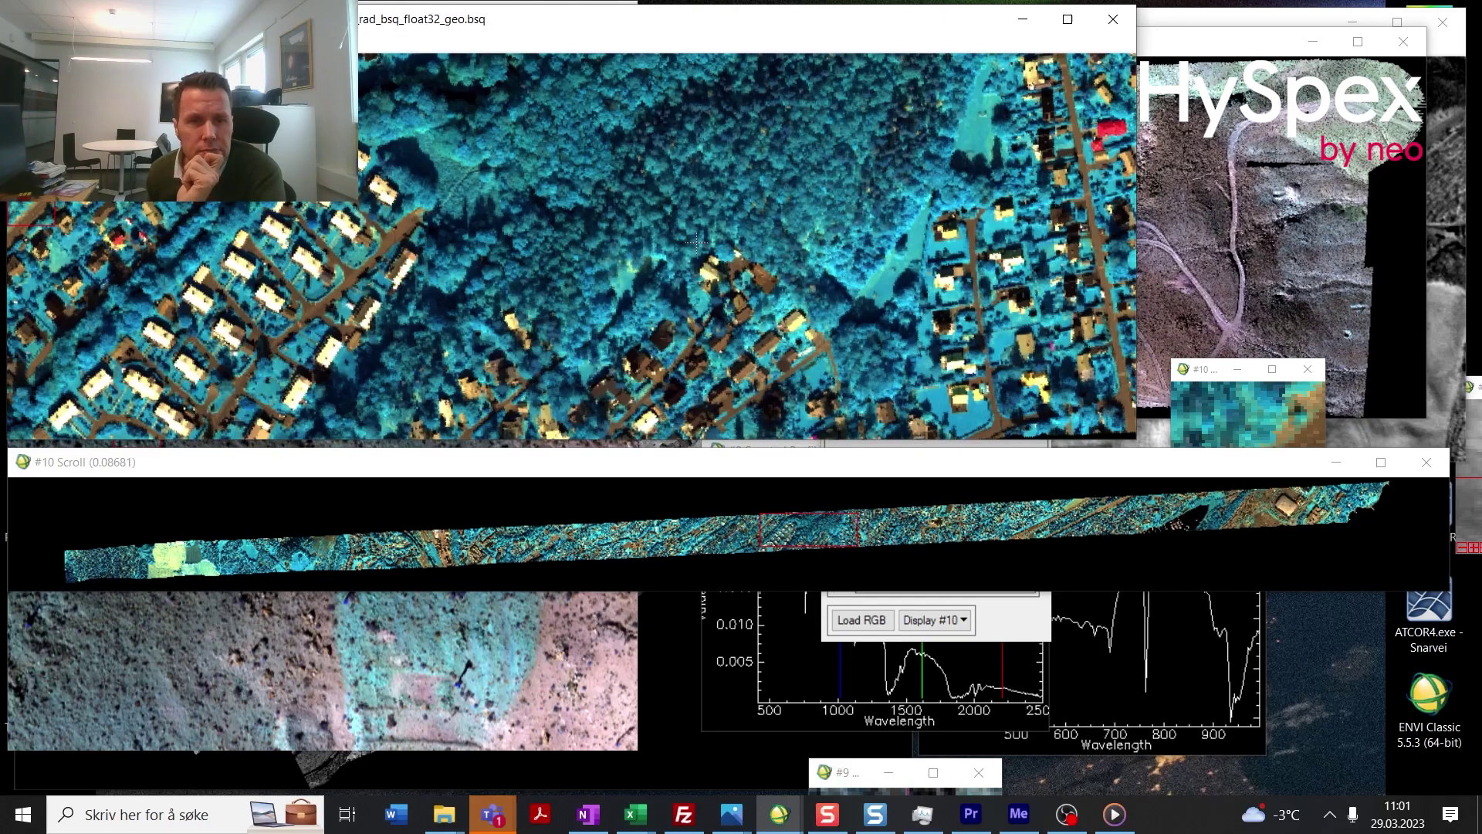
# Step: Open the Z Profile (Spectrum) for Display #10 and sample spectra of vegetation and a building near the roundabout
pyautogui.click(880, 518)
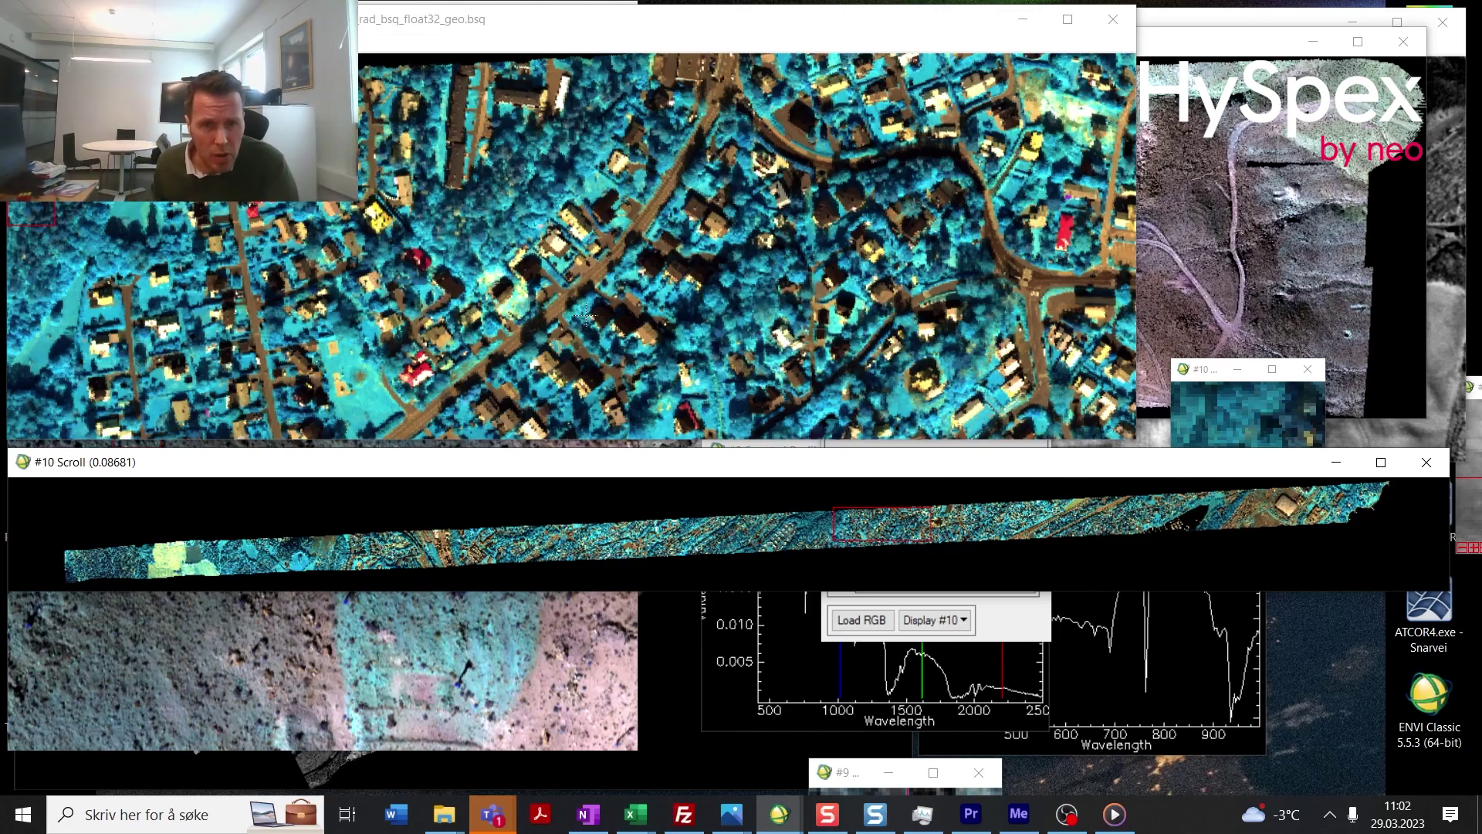
pyautogui.click(956, 523)
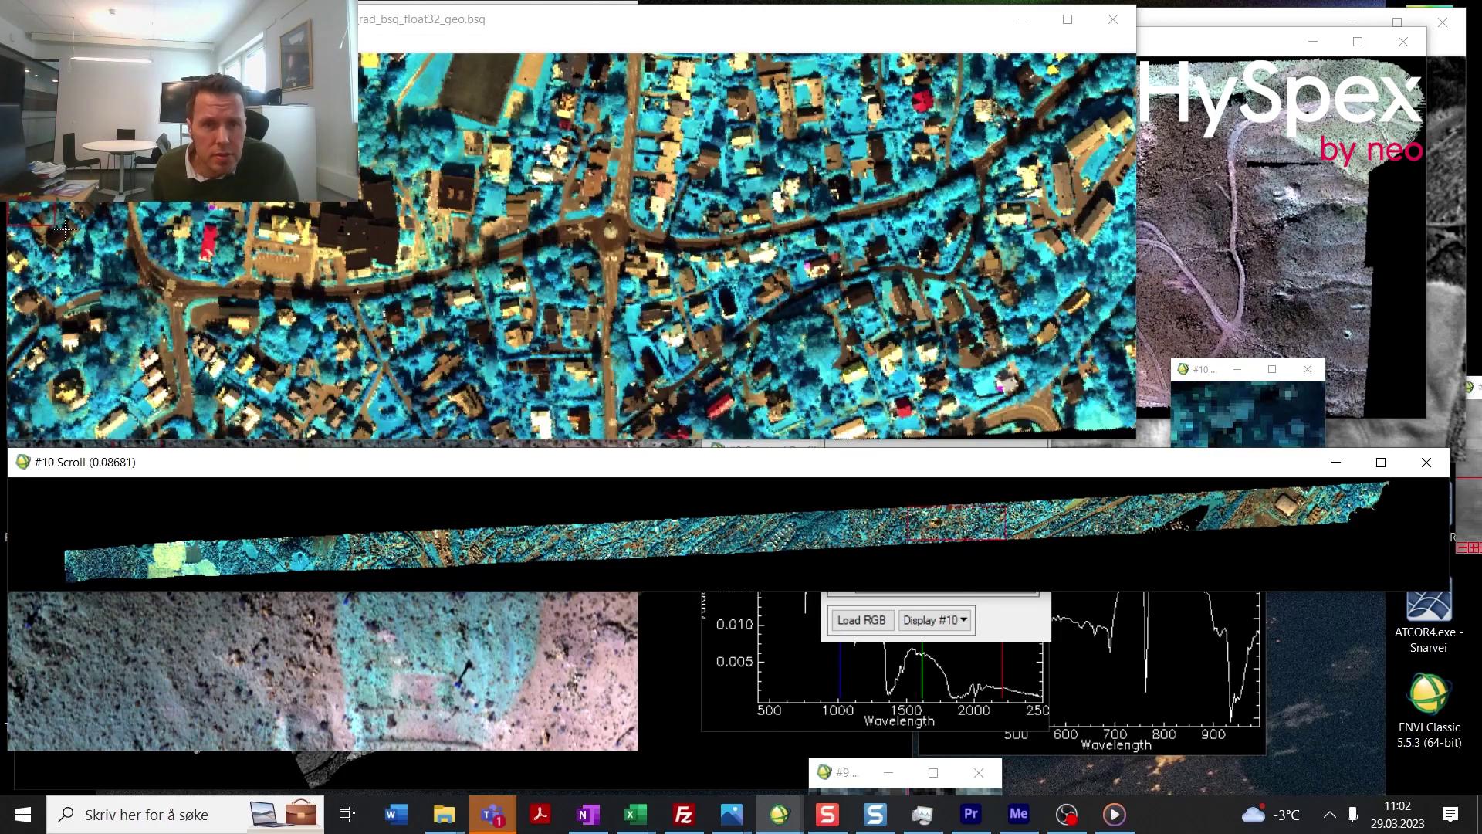
pyautogui.rightClick(582, 276)
pyautogui.click(633, 339)
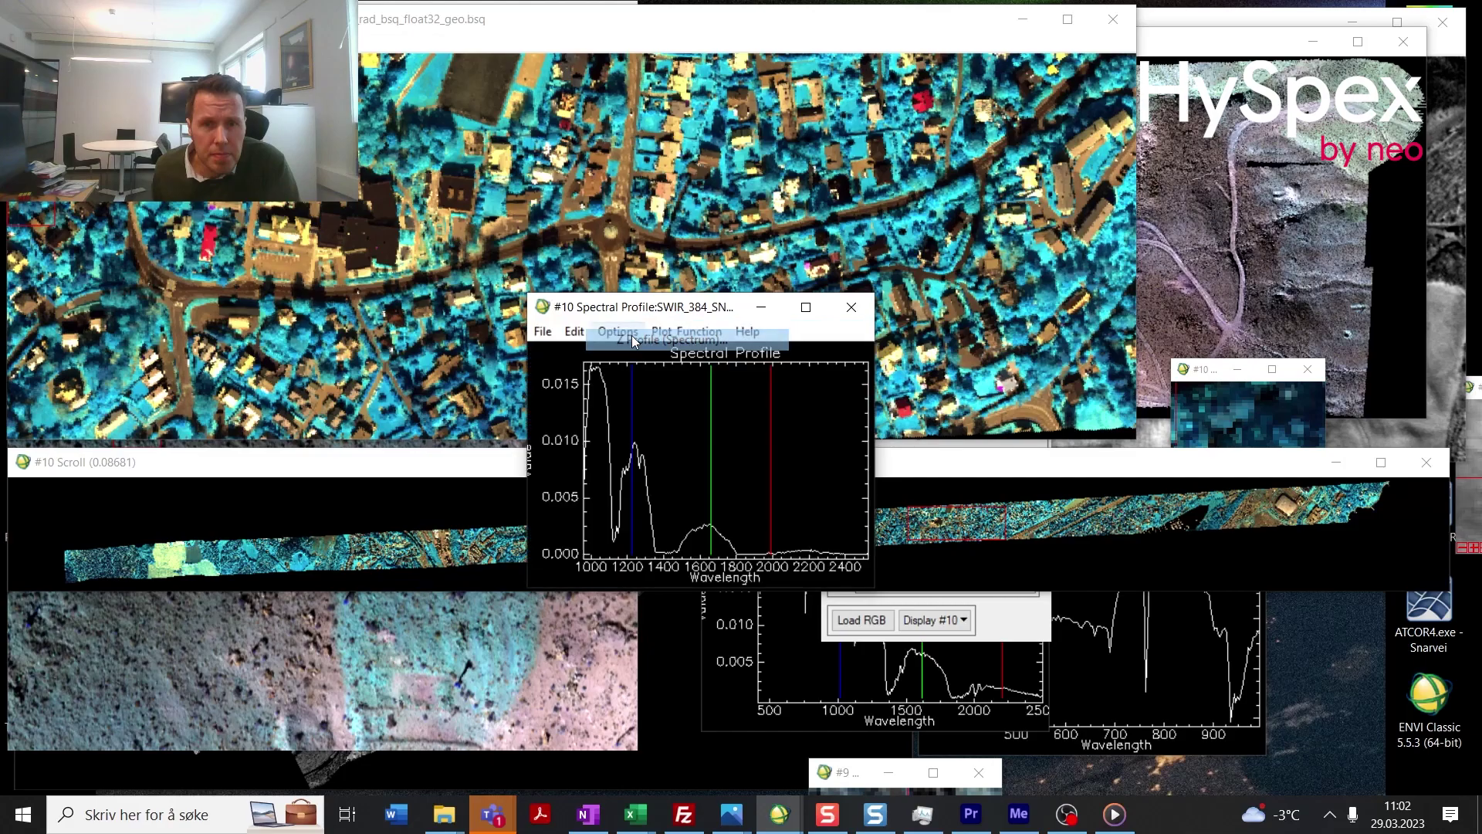
pyautogui.click(554, 272)
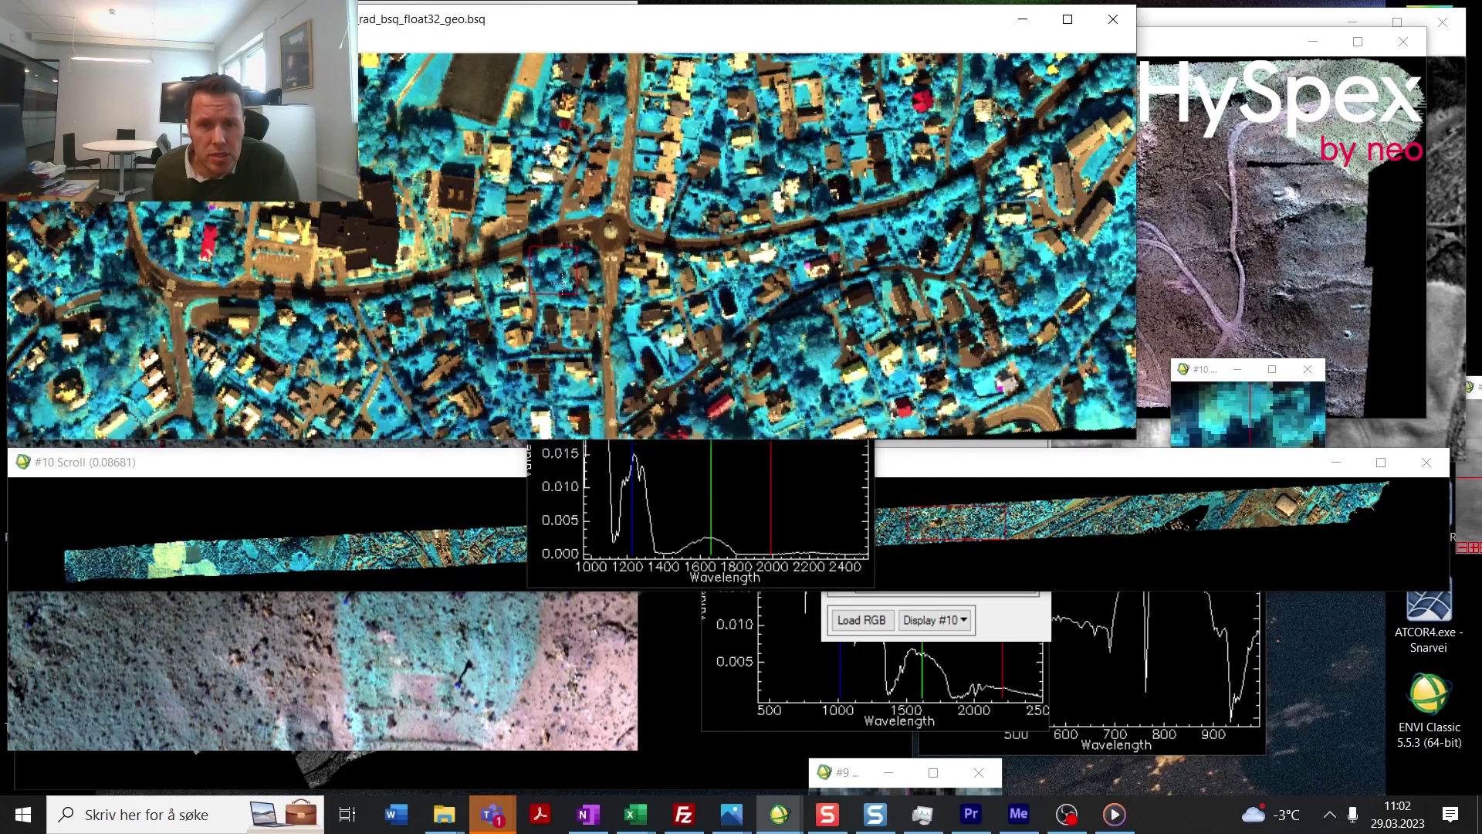
pyautogui.click(657, 206)
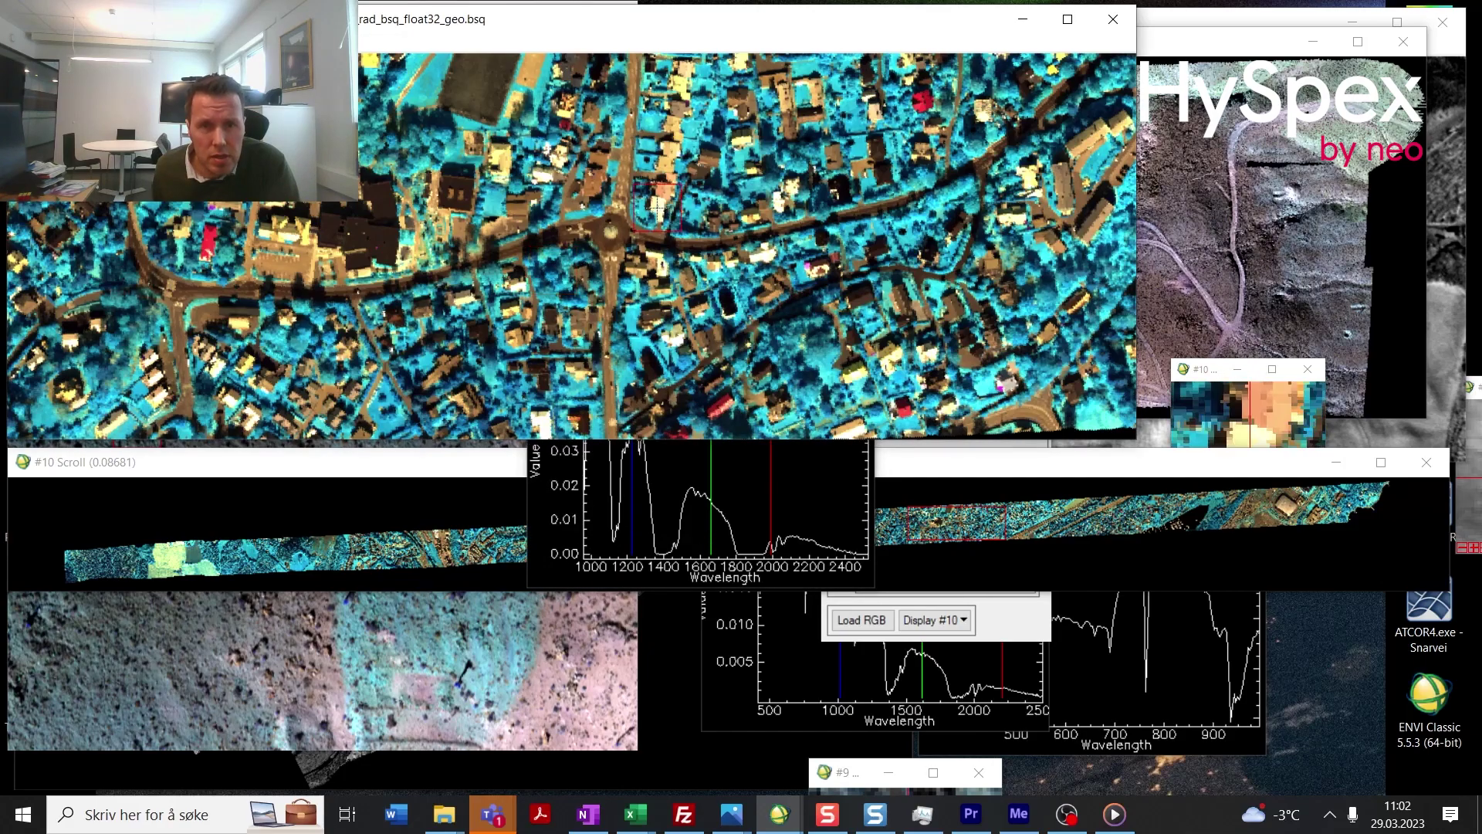
# Step: Set all three RGB bands to about 1860 nm in the Display #10 spectral profile and load the new RGB combination
pyautogui.click(736, 470)
pyautogui.moveTo(705, 313); pyautogui.dragTo(538, 209)
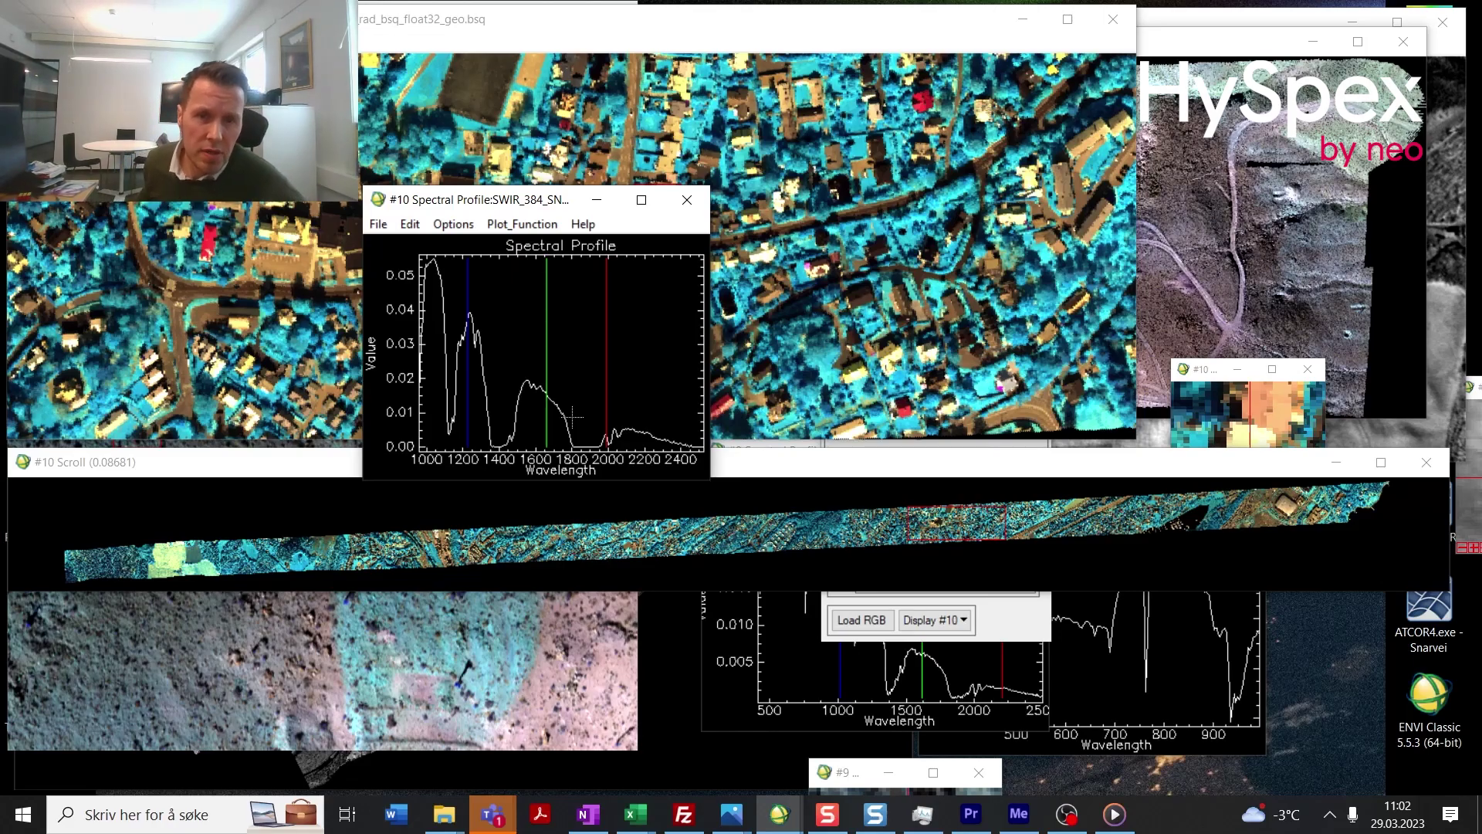
pyautogui.moveTo(468, 339)
pyautogui.mouseDown()
pyautogui.moveTo(591, 359)
pyautogui.moveTo(586, 379)
pyautogui.moveTo(547, 376)
pyautogui.moveTo(582, 376)
pyautogui.mouseUp()
pyautogui.rightClick(583, 379)
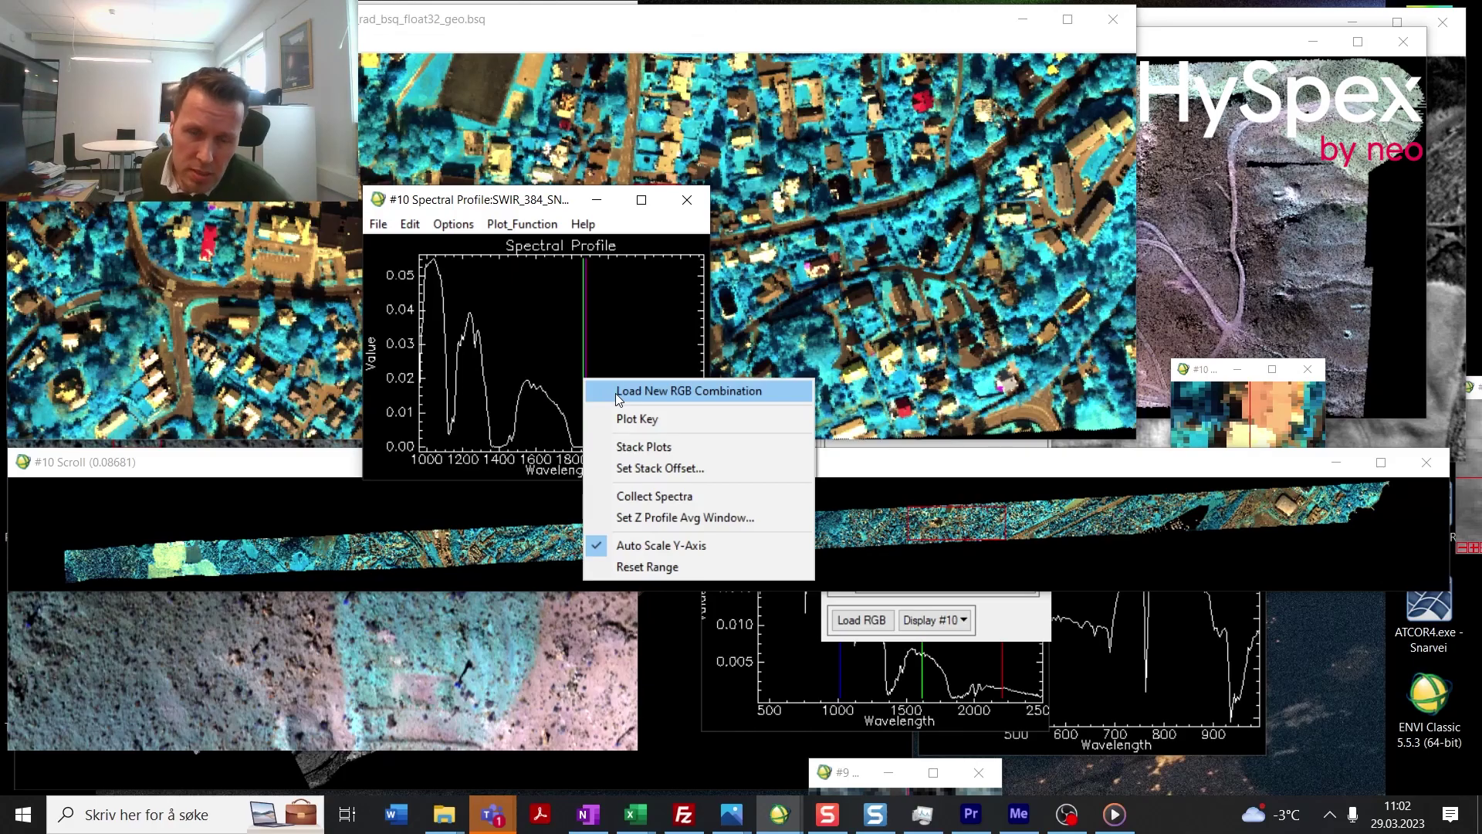
pyautogui.click(615, 392)
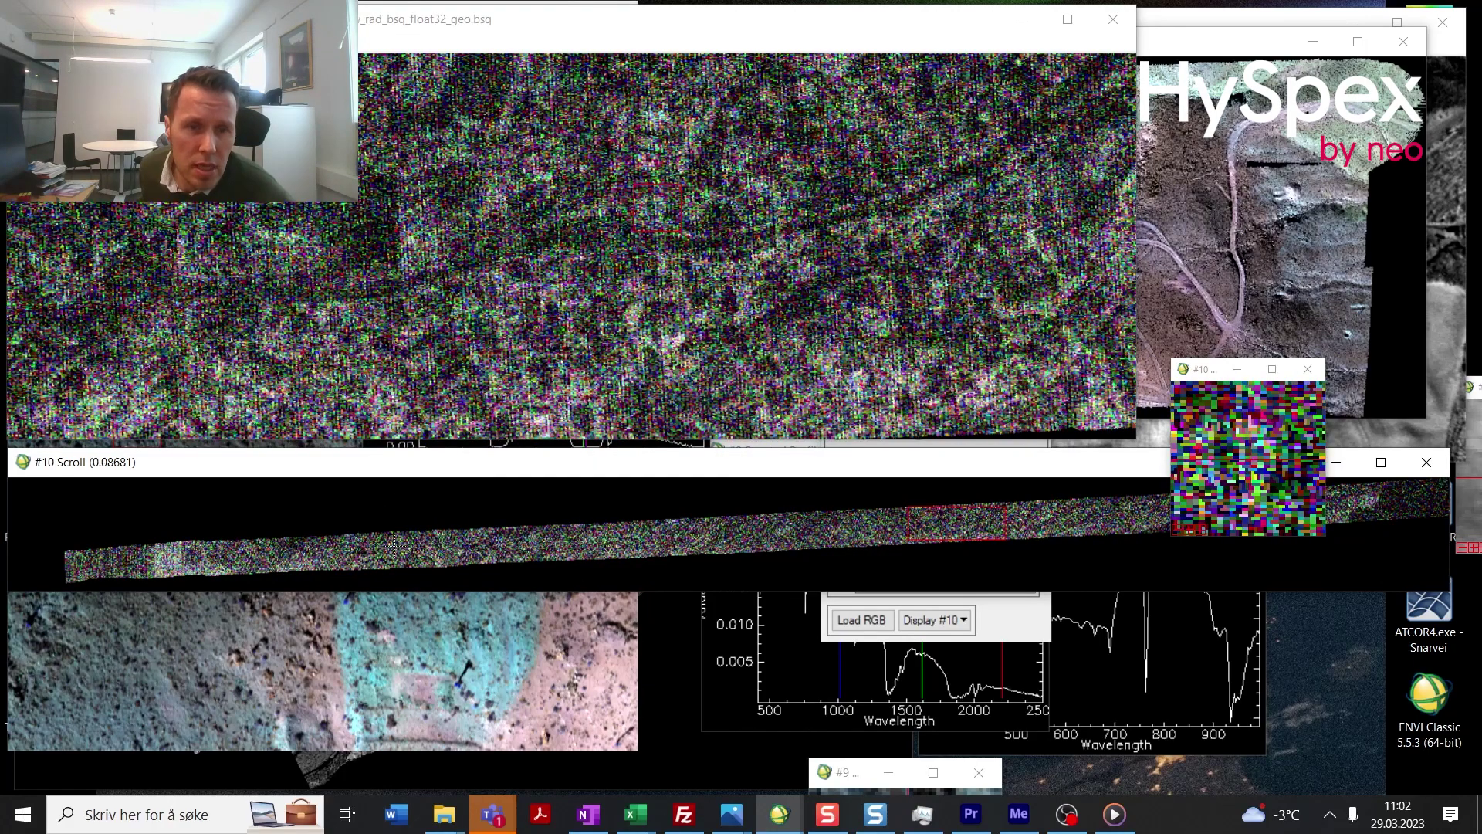
# Step: Check another part of the noisy SWIR flight line, and reload the RGB combination near 1860 nm from its spectral profile
pyautogui.click(574, 538)
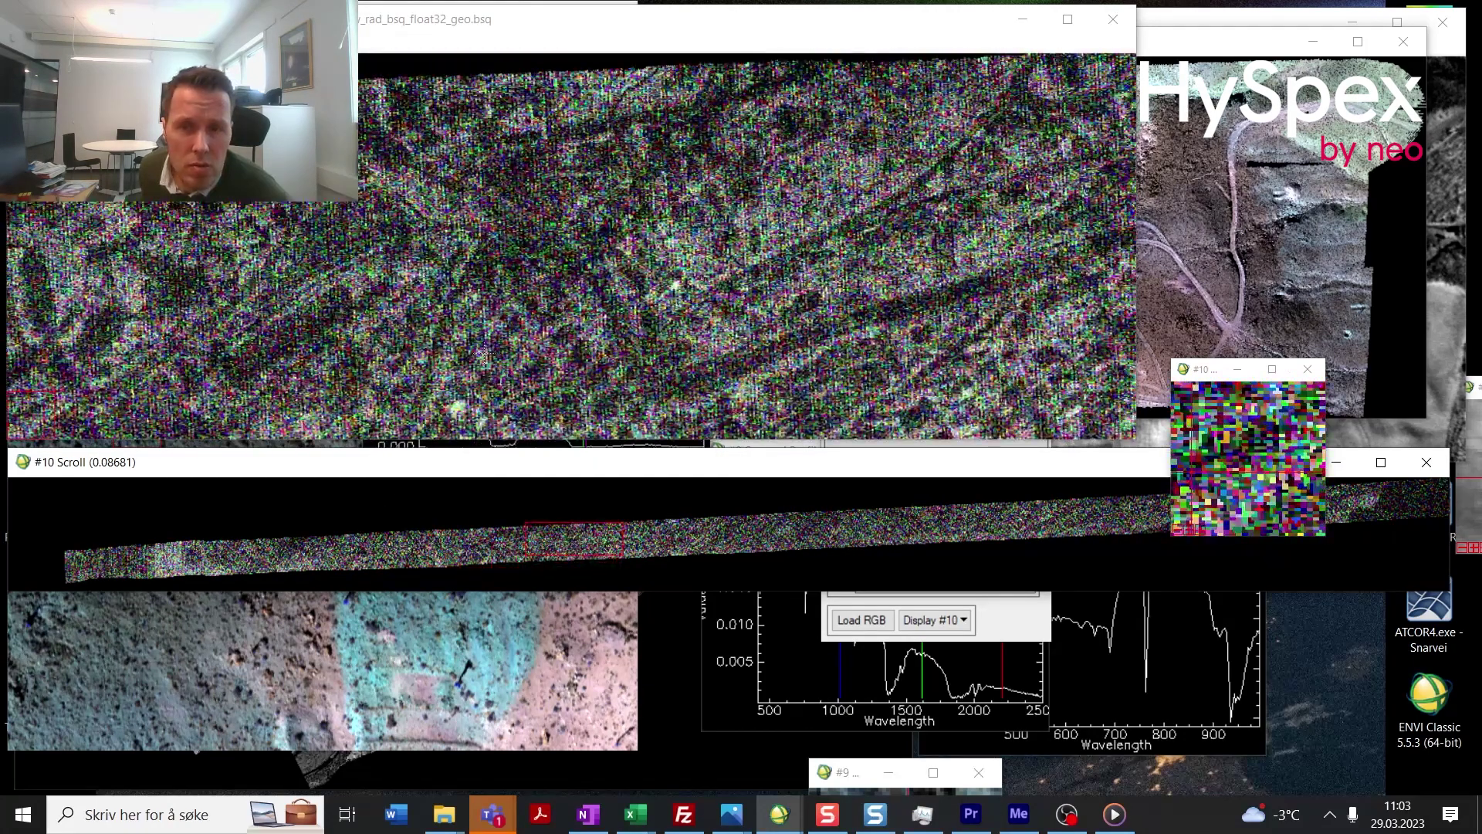
pyautogui.rightClick(485, 266)
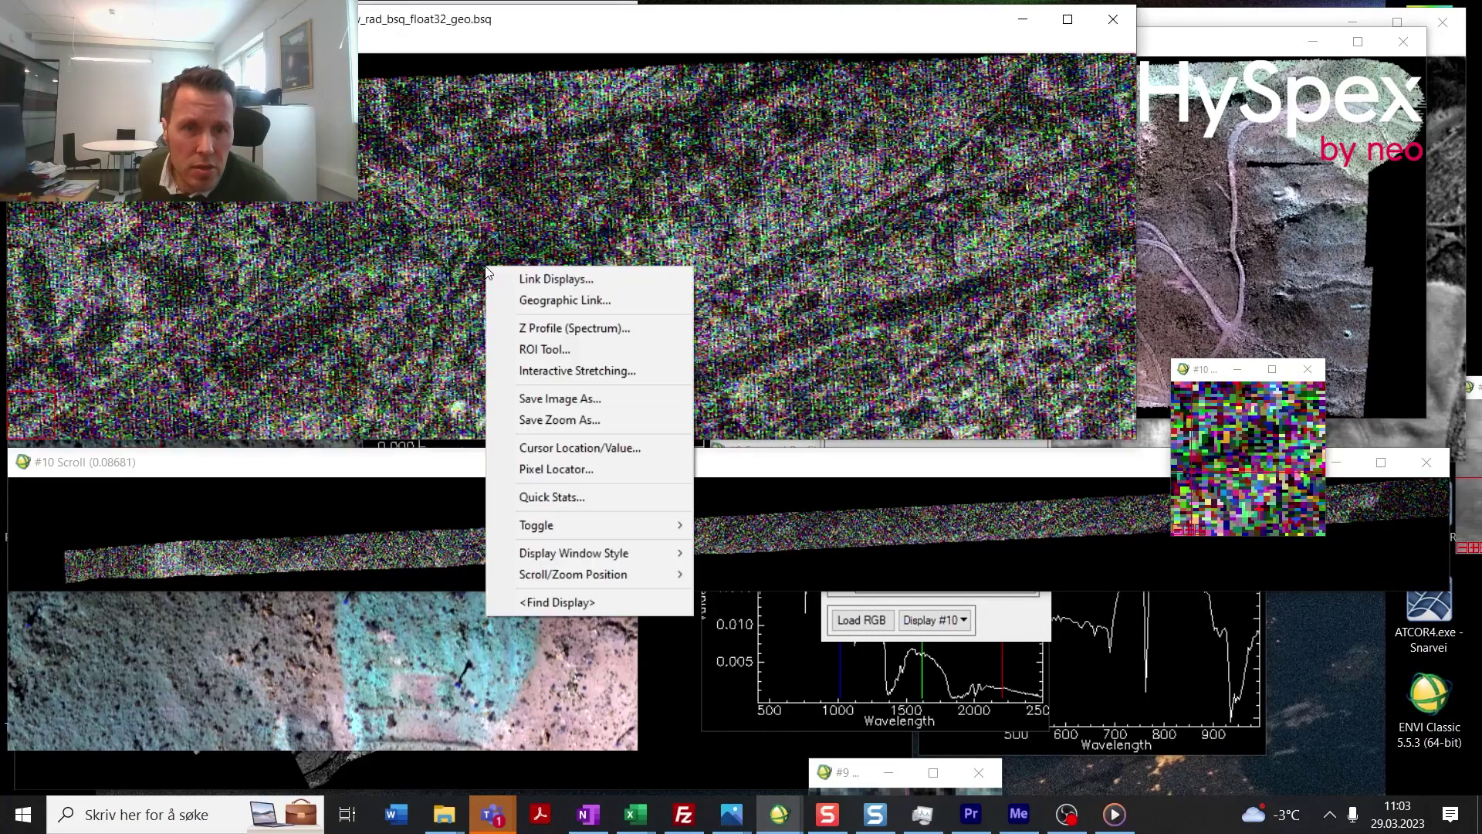
pyautogui.click(529, 327)
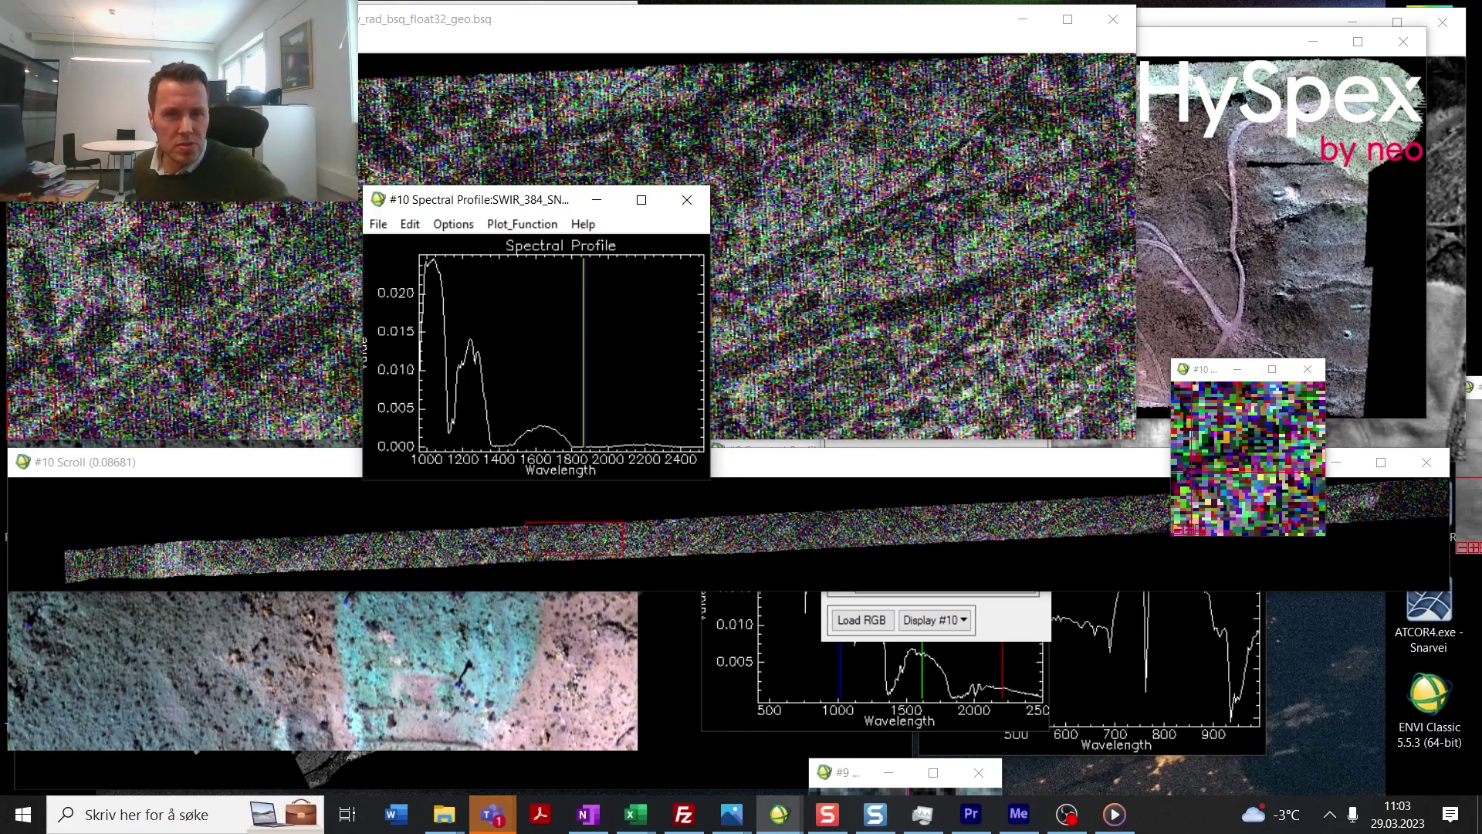
pyautogui.rightClick(583, 308)
pyautogui.click(525, 386)
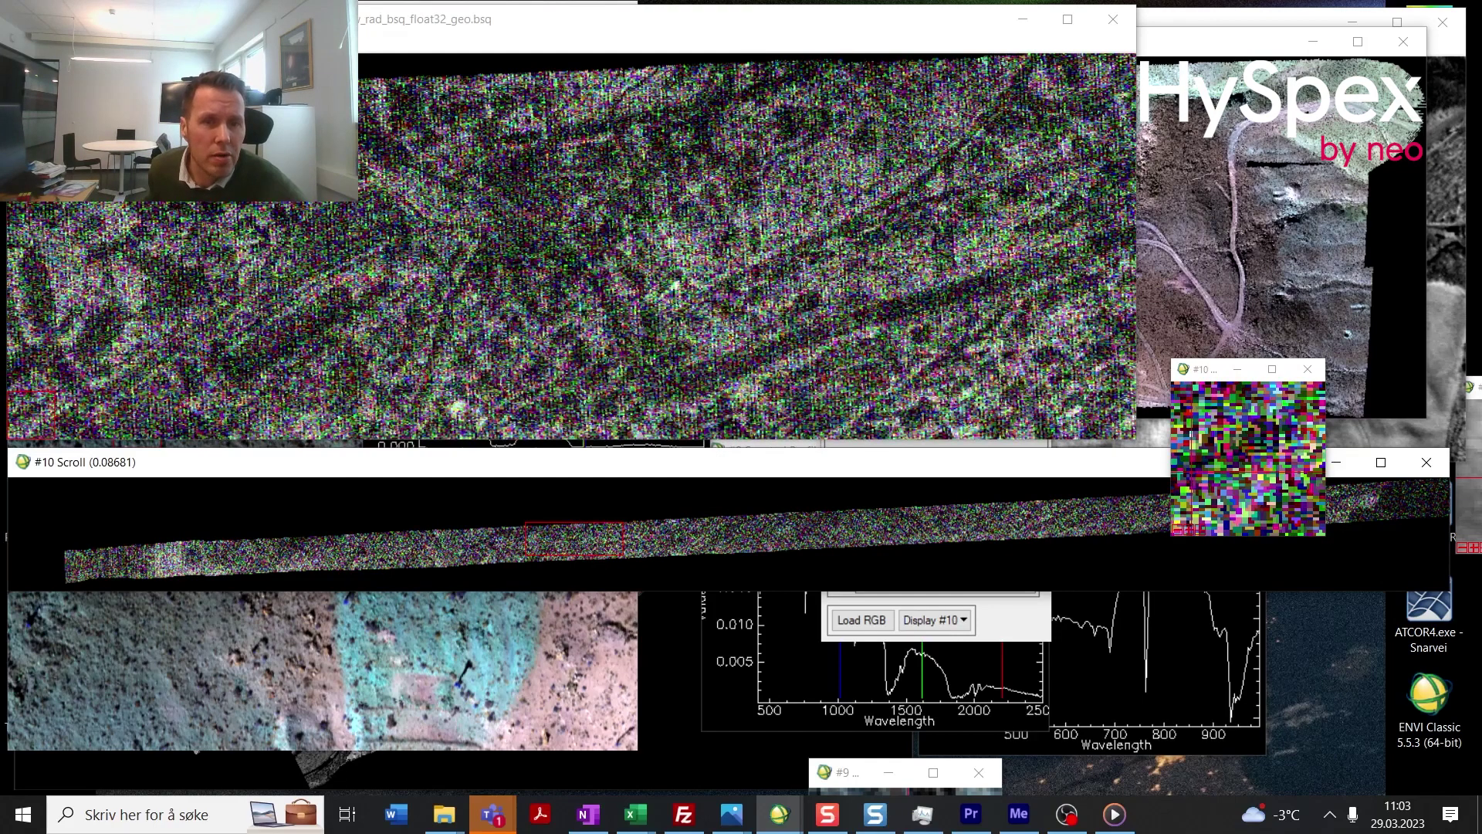
# Step: Bring the Cuprite and Display #10 spectral profiles to the front together to compare their water absorption regions
pyautogui.rightClick(452, 224)
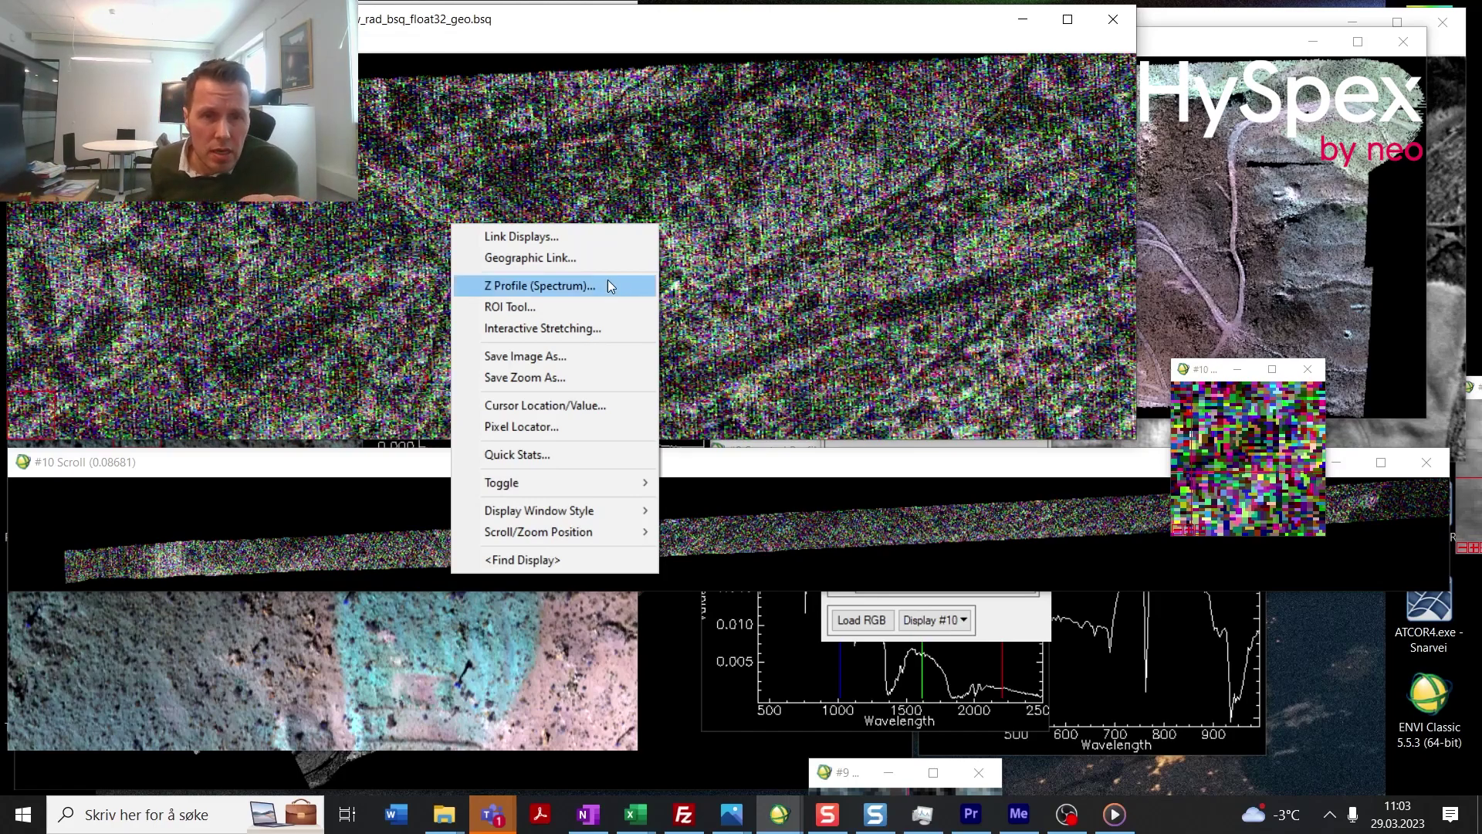
pyautogui.click(1039, 679)
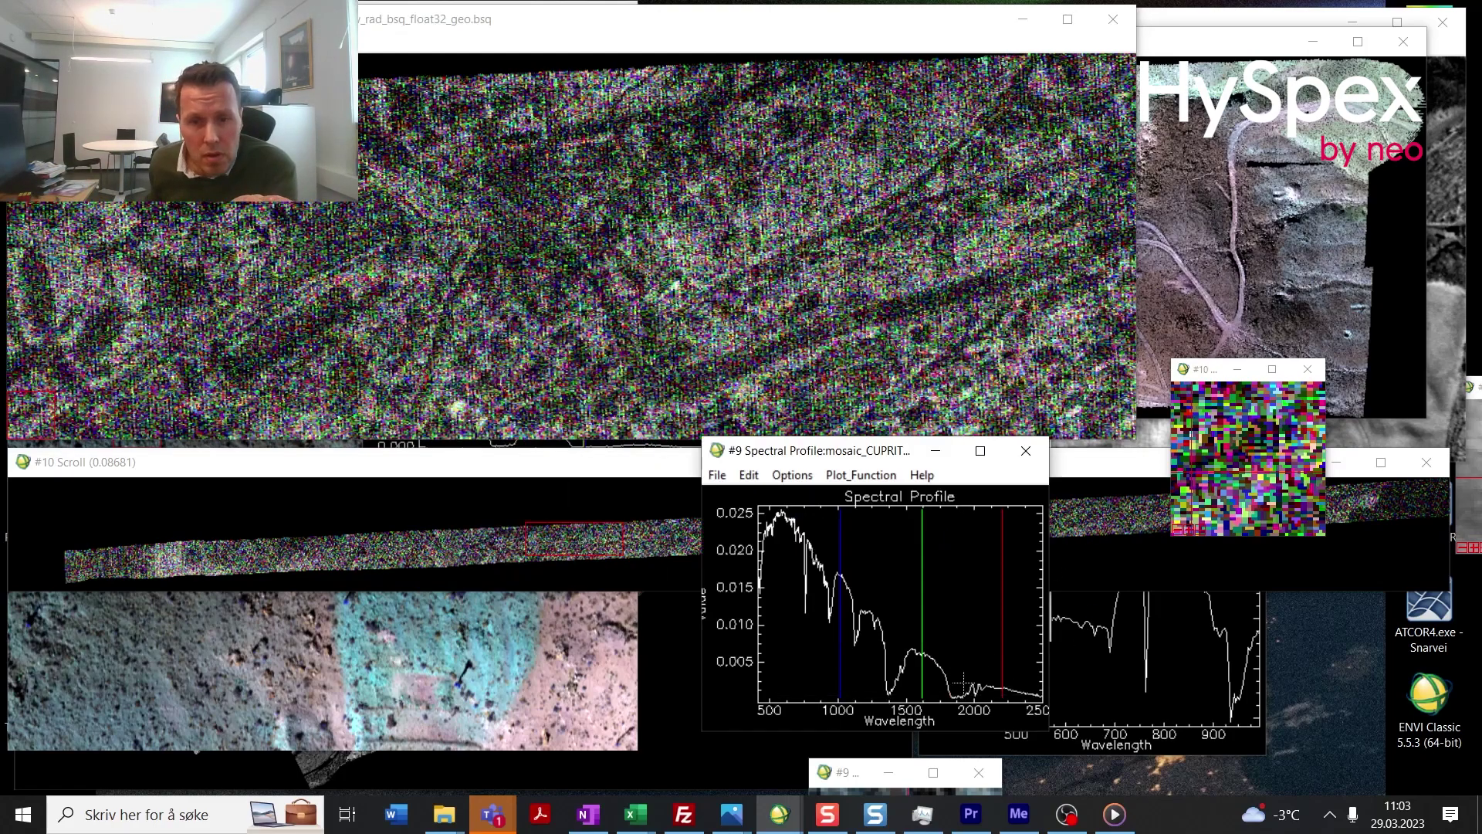
pyautogui.rightClick(842, 230)
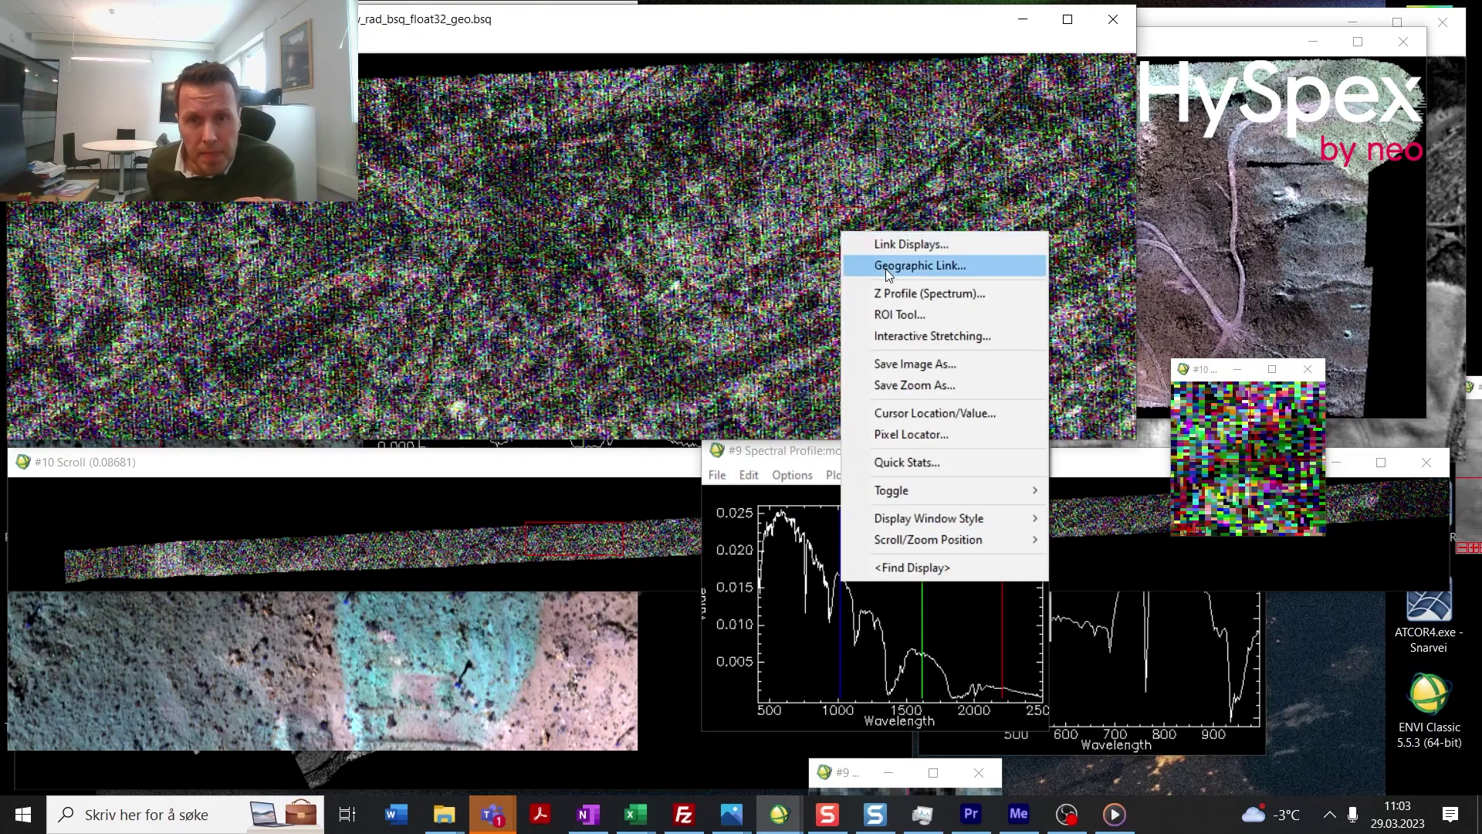
pyautogui.click(898, 292)
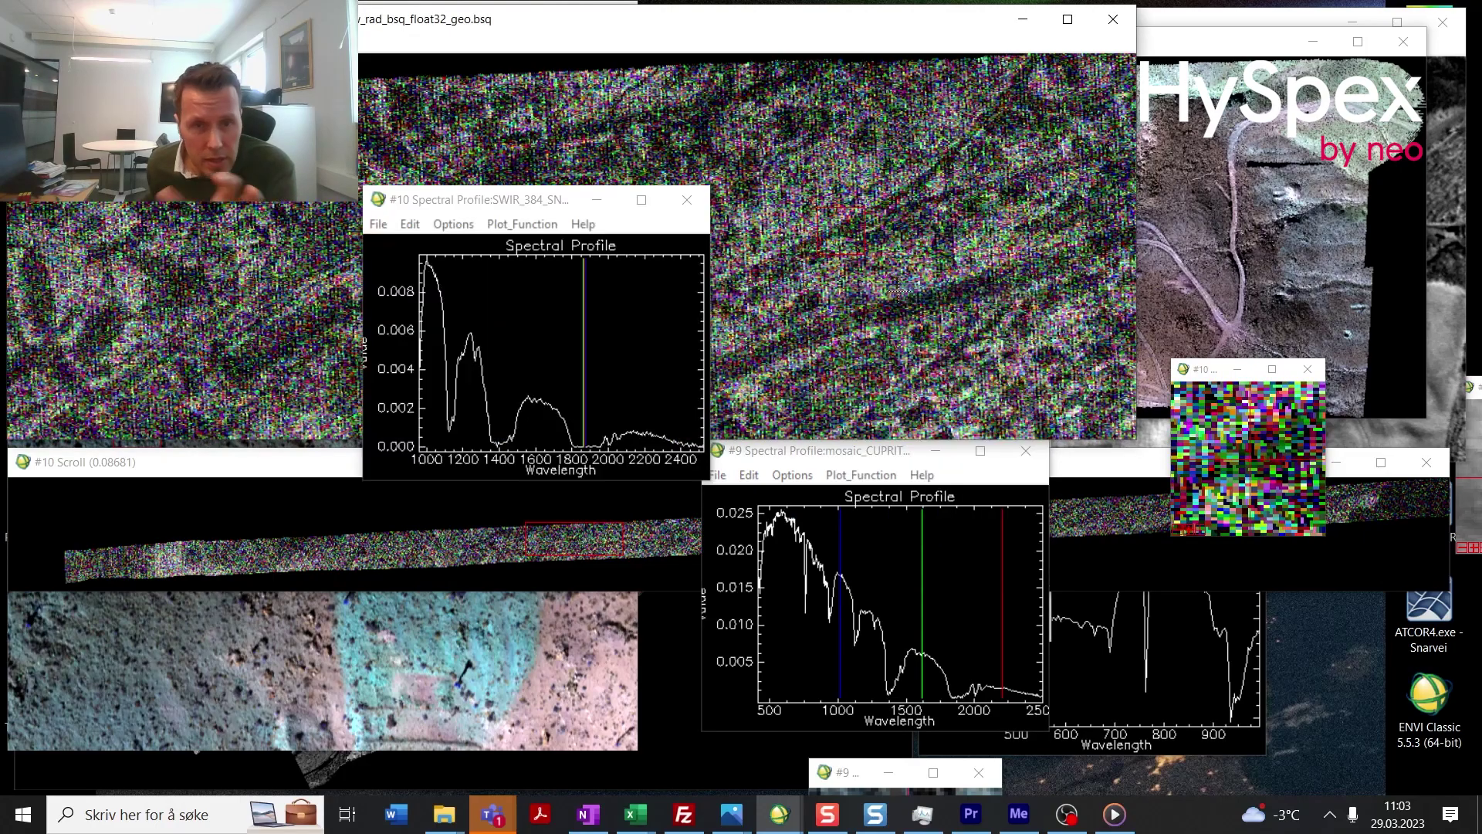
# Step: Set the Display #10 spectral profile bands to about 1240 nm (blue), 1630 nm (green) and 2170 nm (red), and load the new RGB combination
pyautogui.click(586, 351)
pyautogui.click(470, 351)
pyautogui.click(585, 353)
pyautogui.moveTo(585, 354); pyautogui.dragTo(541, 359)
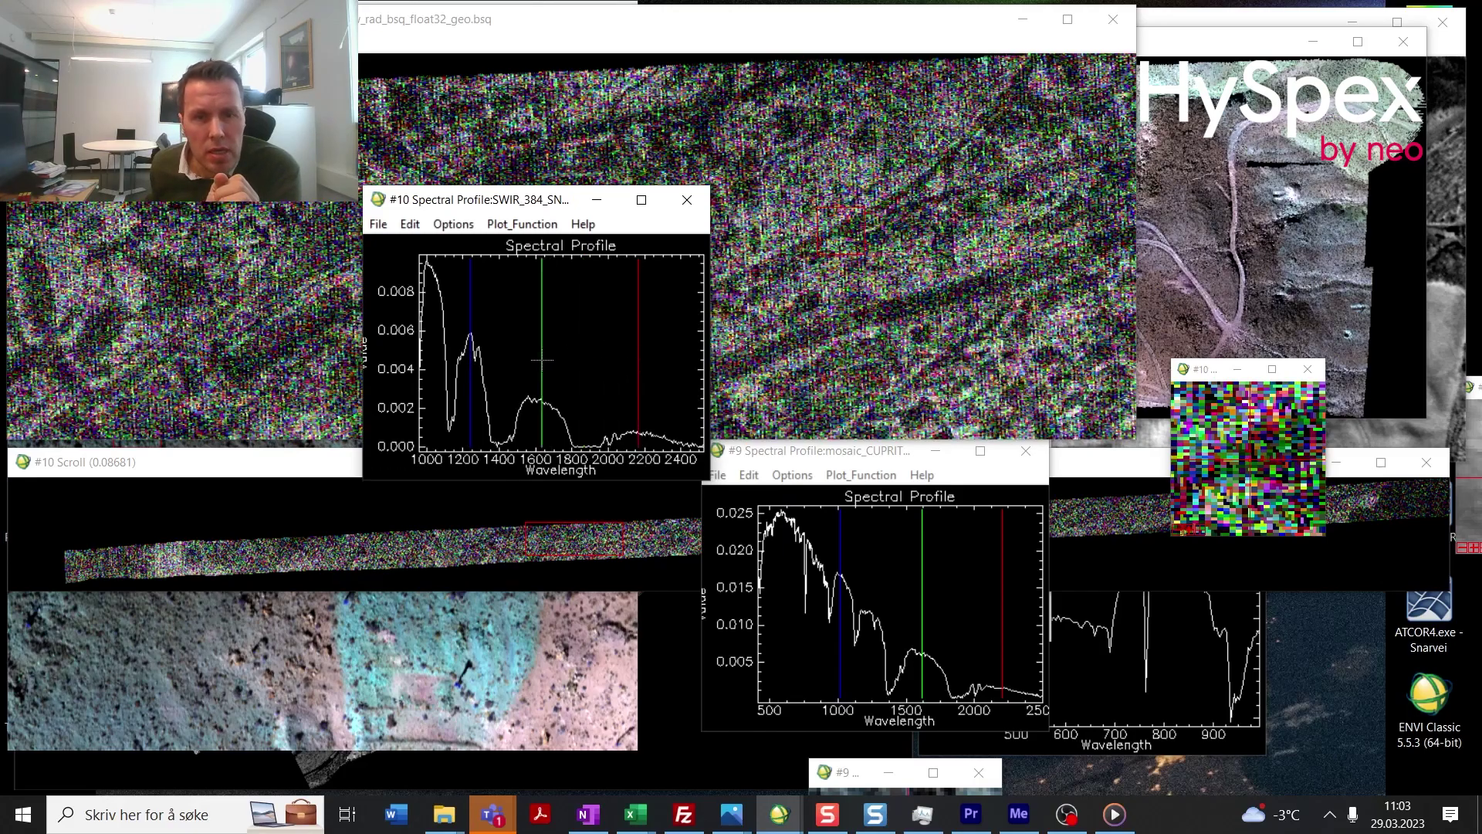
pyautogui.rightClick(542, 359)
pyautogui.click(572, 369)
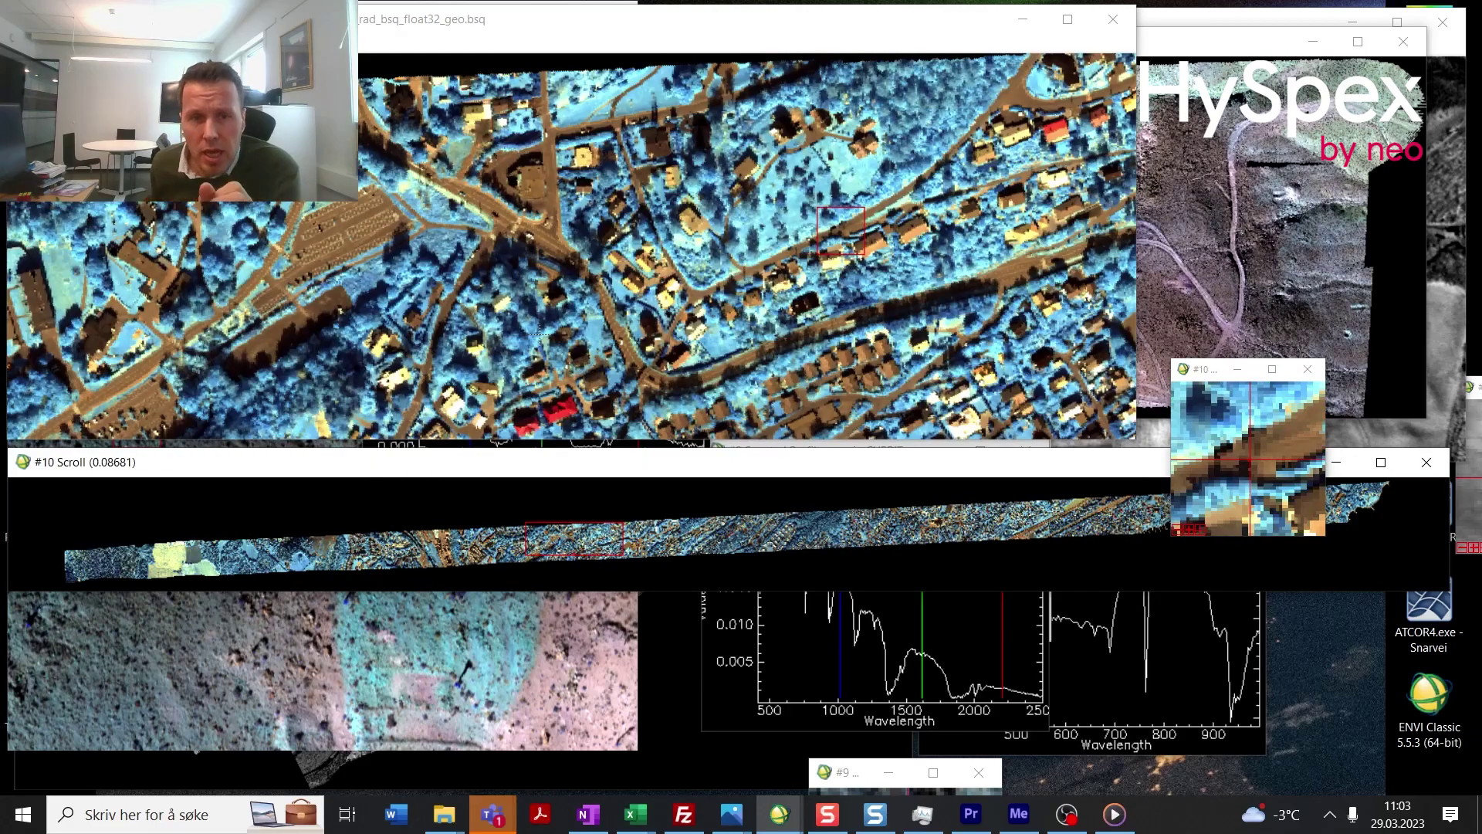
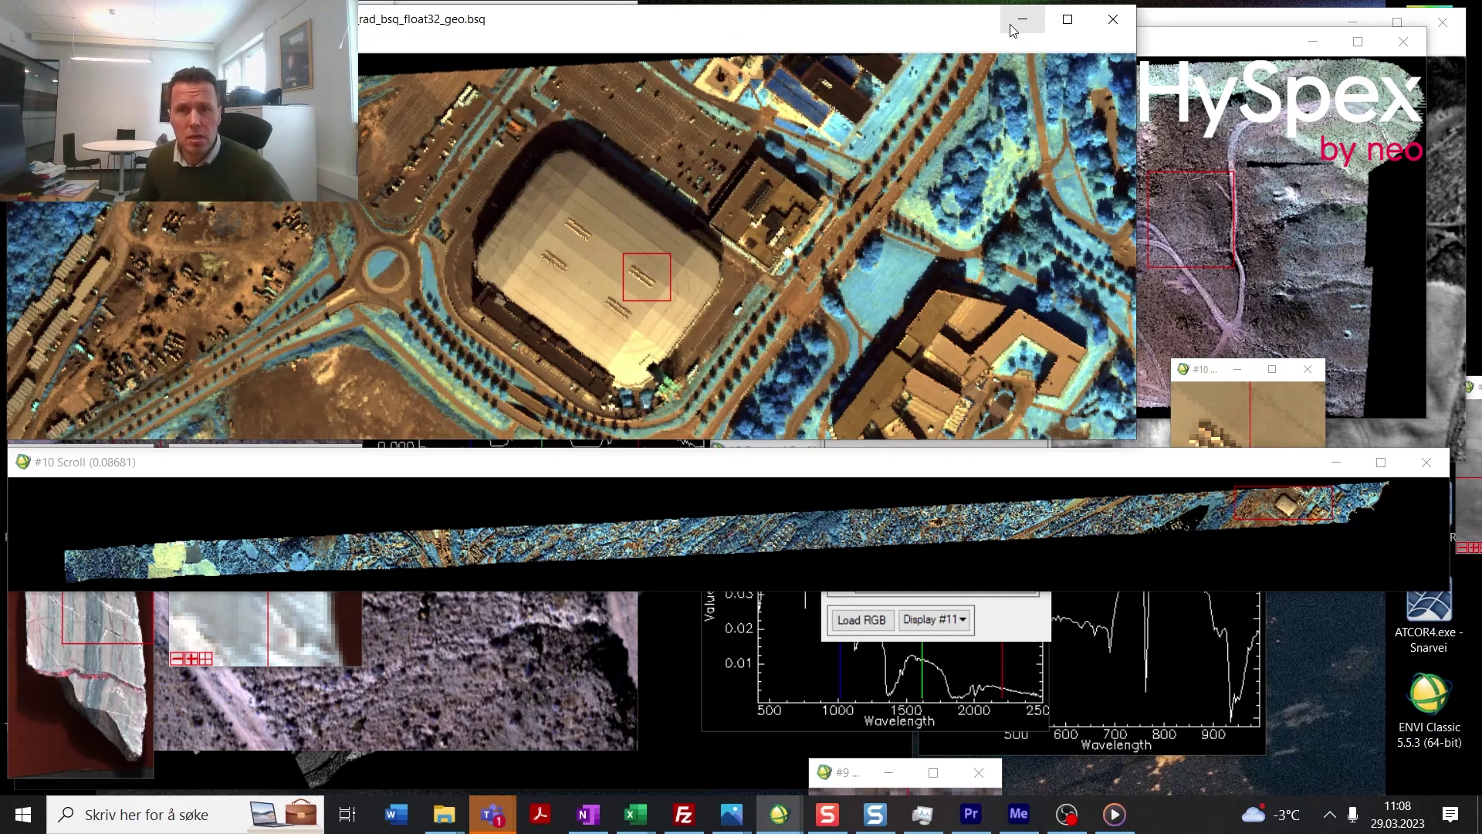
# Step: Minimize the flight line image, bring the Display #11 rock sample forward, and view the red veins in its upper part
pyautogui.click(1020, 21)
pyautogui.click(859, 307)
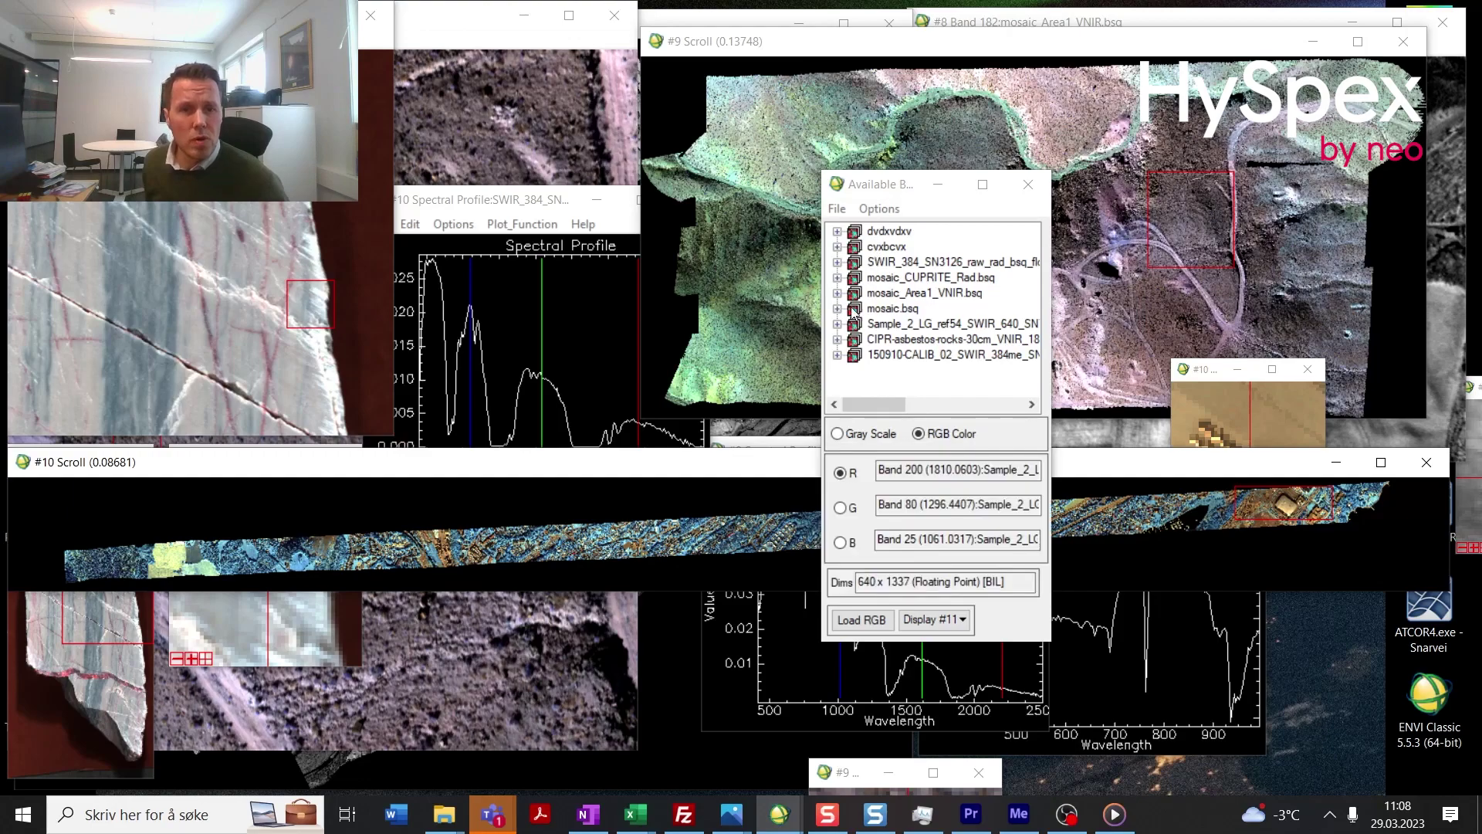
pyautogui.click(301, 153)
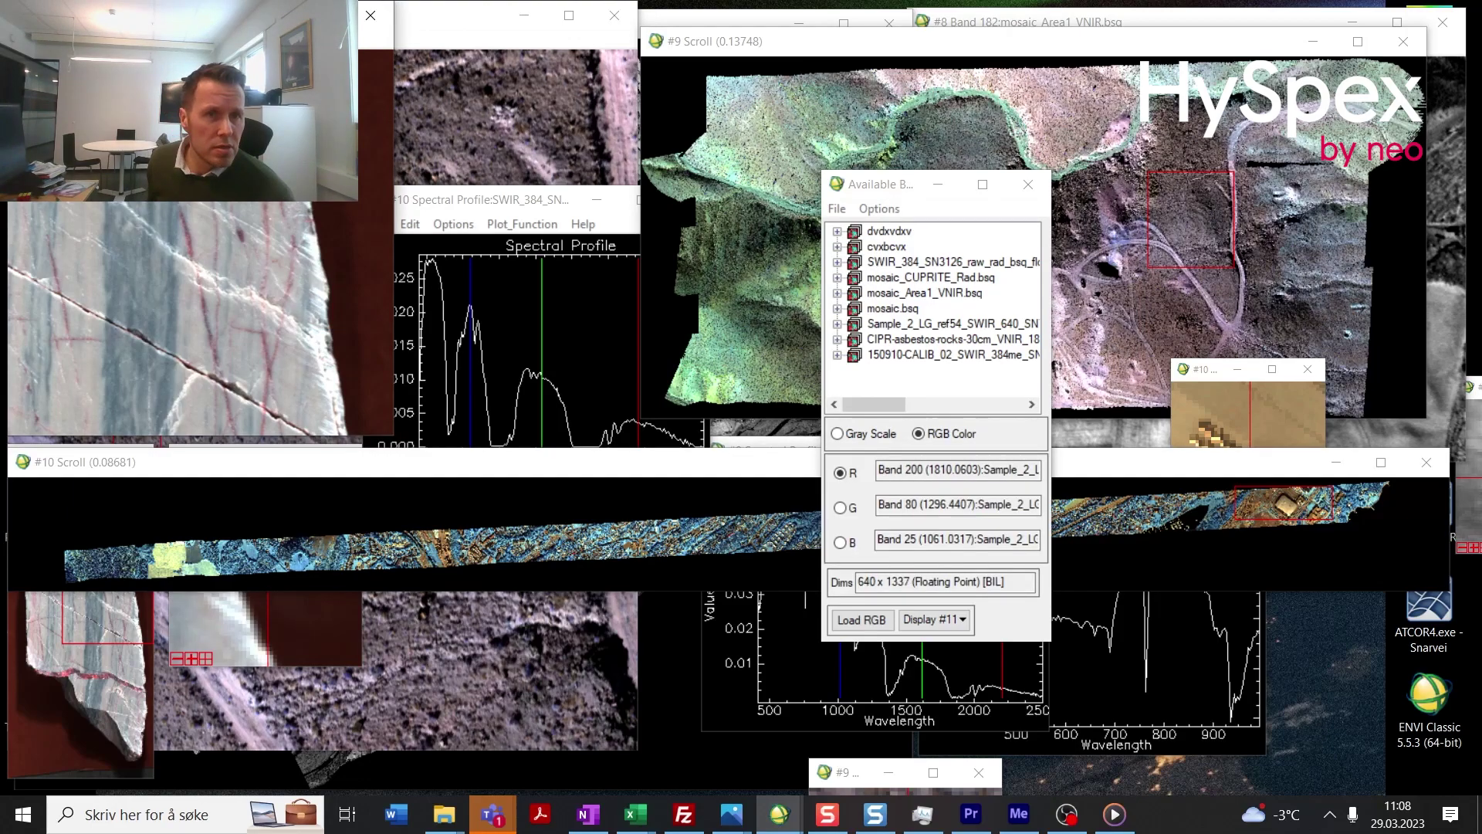
pyautogui.moveTo(163, 622); pyautogui.dragTo(144, 563)
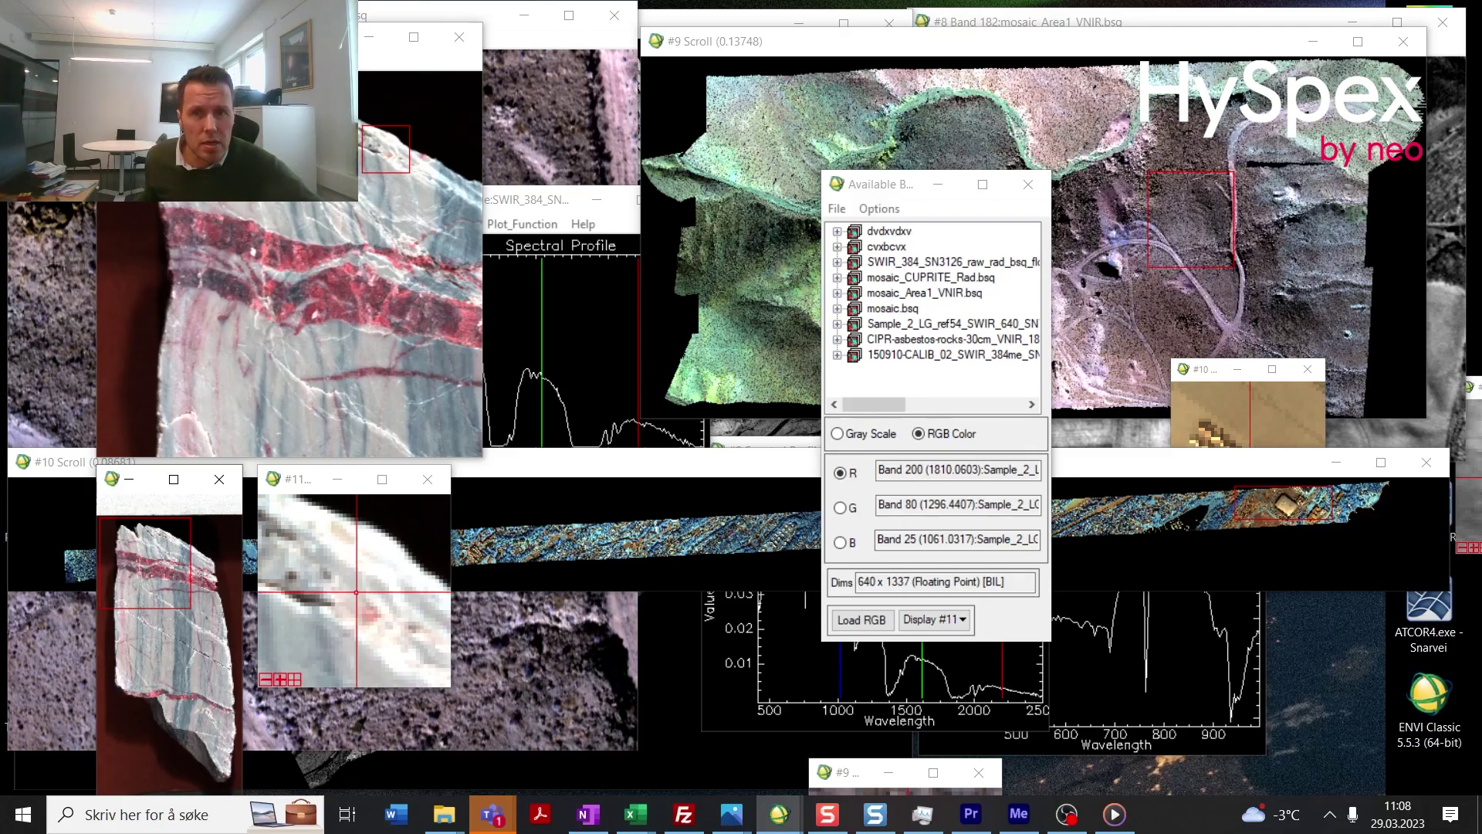
# Step: Start a Forward MNF transform with noise statistics estimated from data, using the Sample_2_LG_ref54_SWIR_640 image as input
pyautogui.click(794, 822)
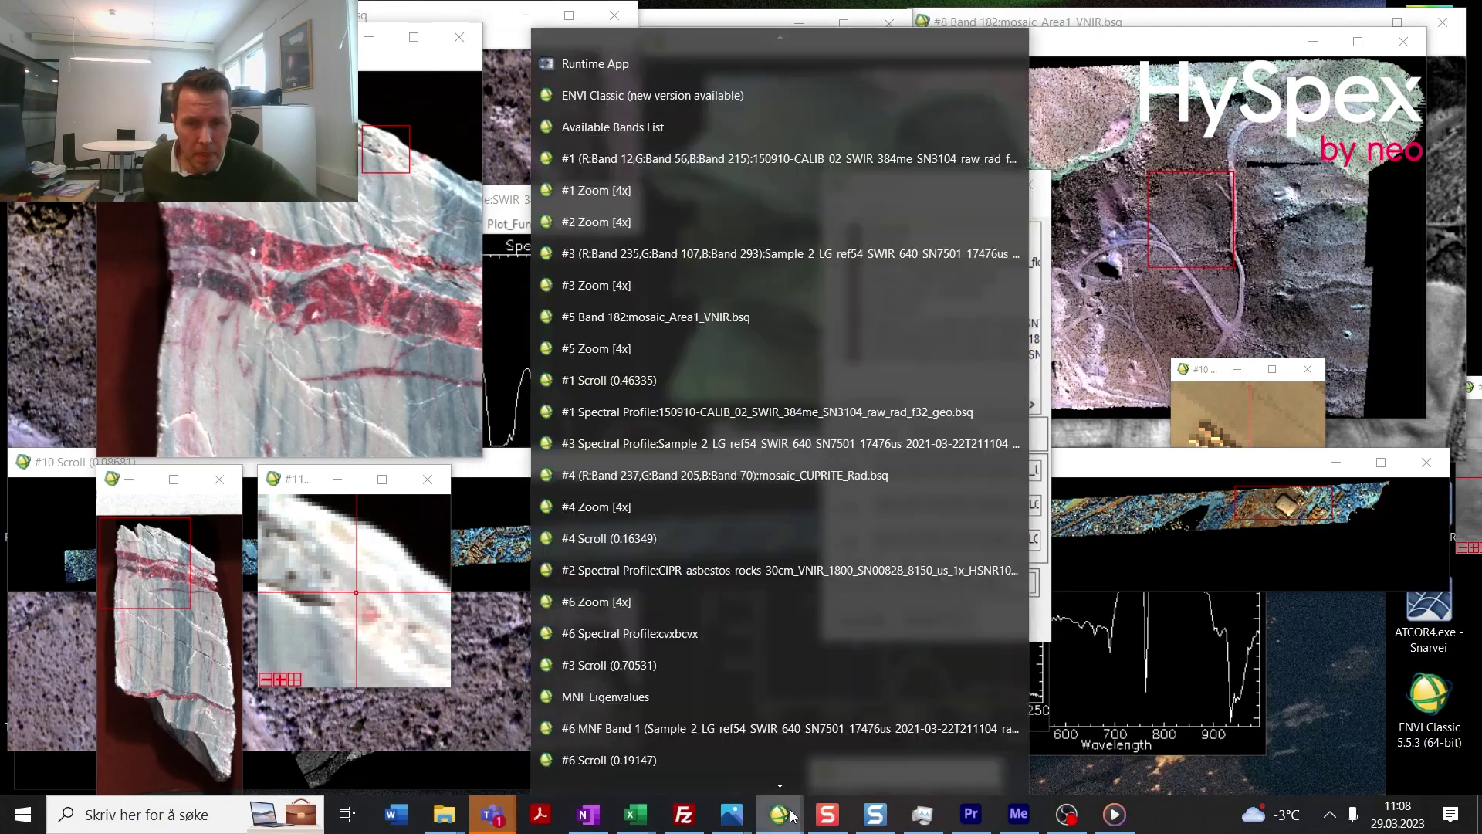
pyautogui.click(618, 97)
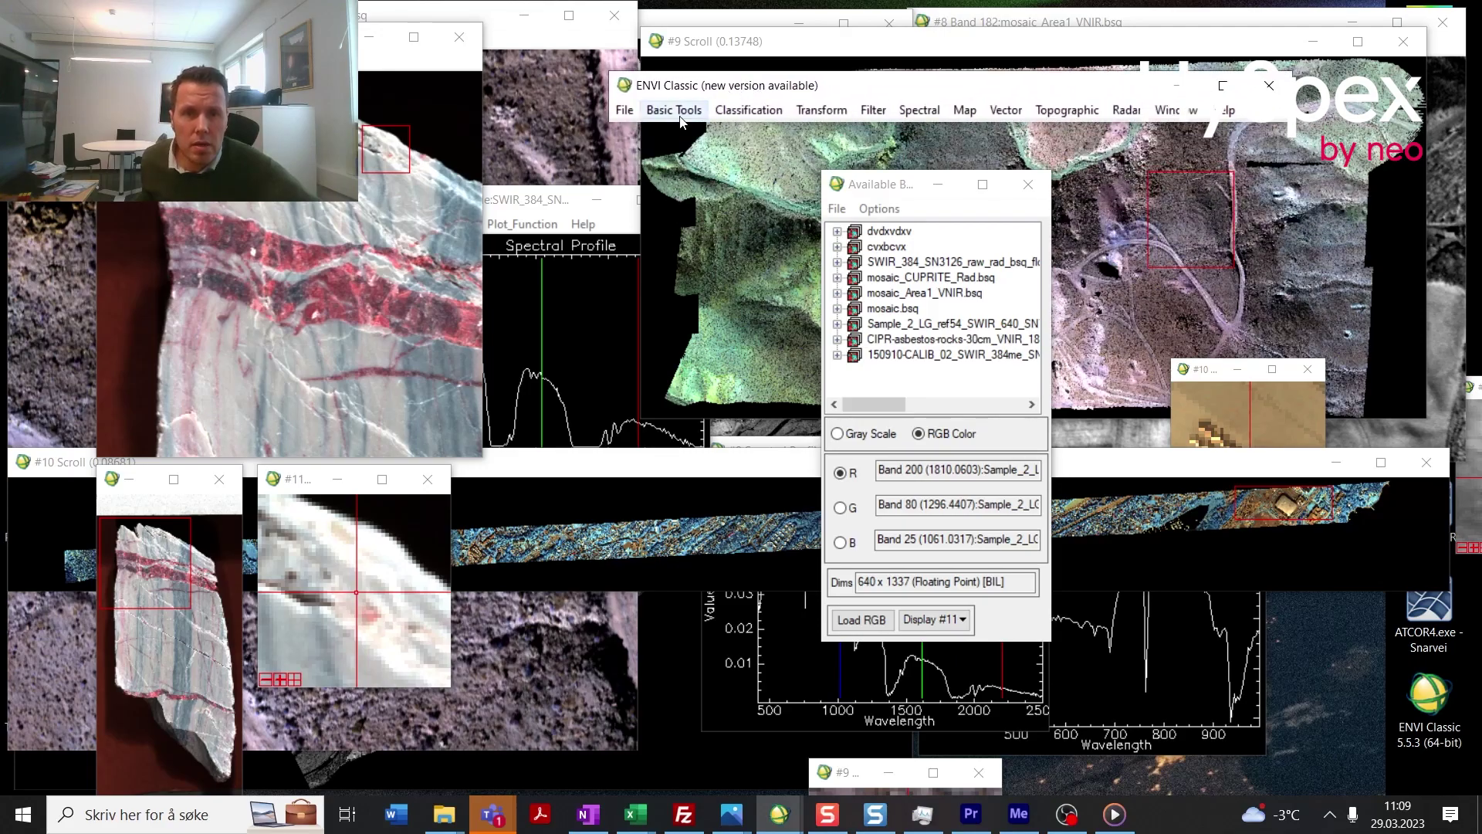
pyautogui.click(803, 115)
pyautogui.moveTo(851, 231)
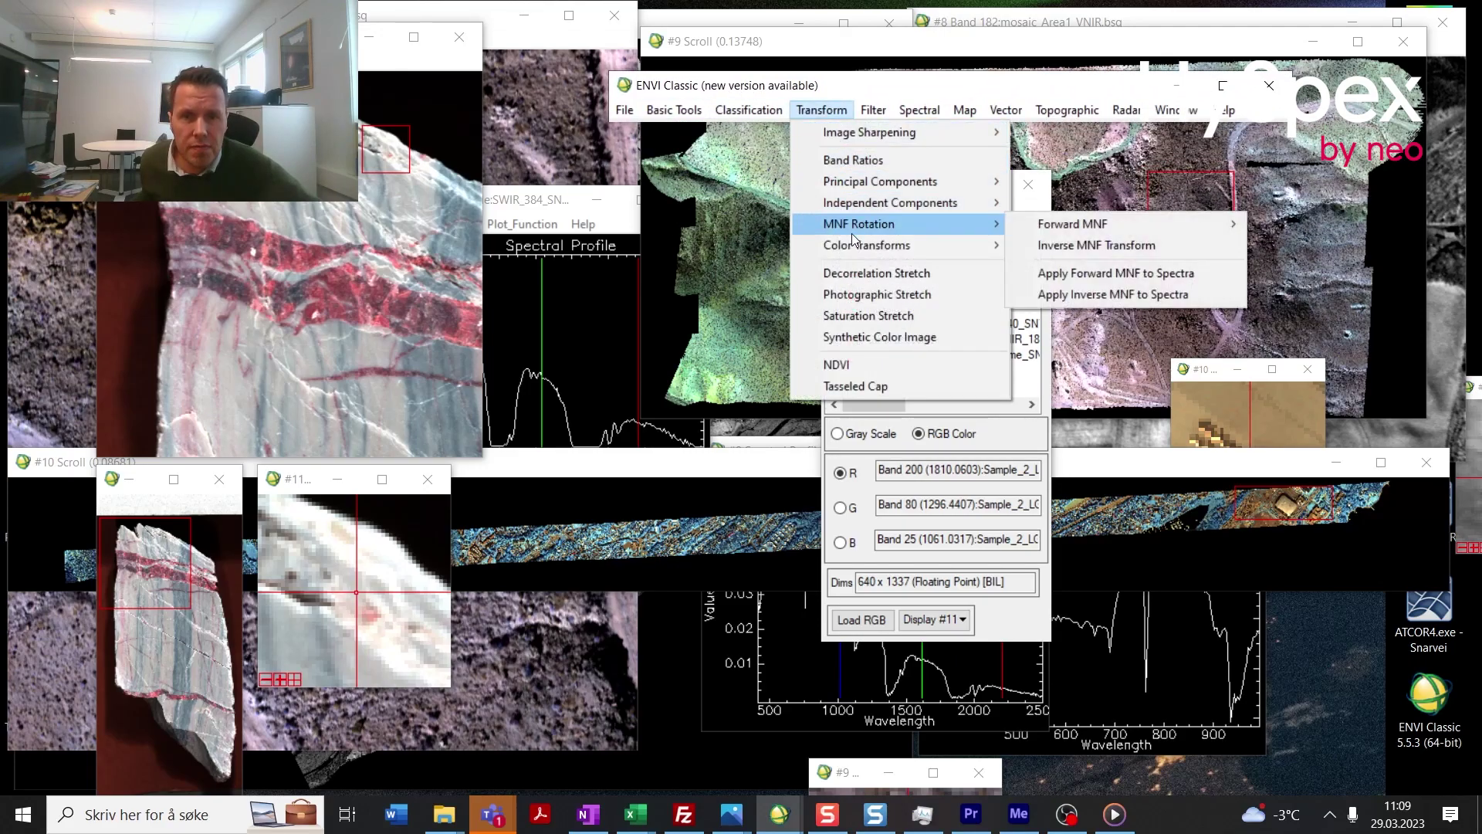
pyautogui.moveTo(1045, 228)
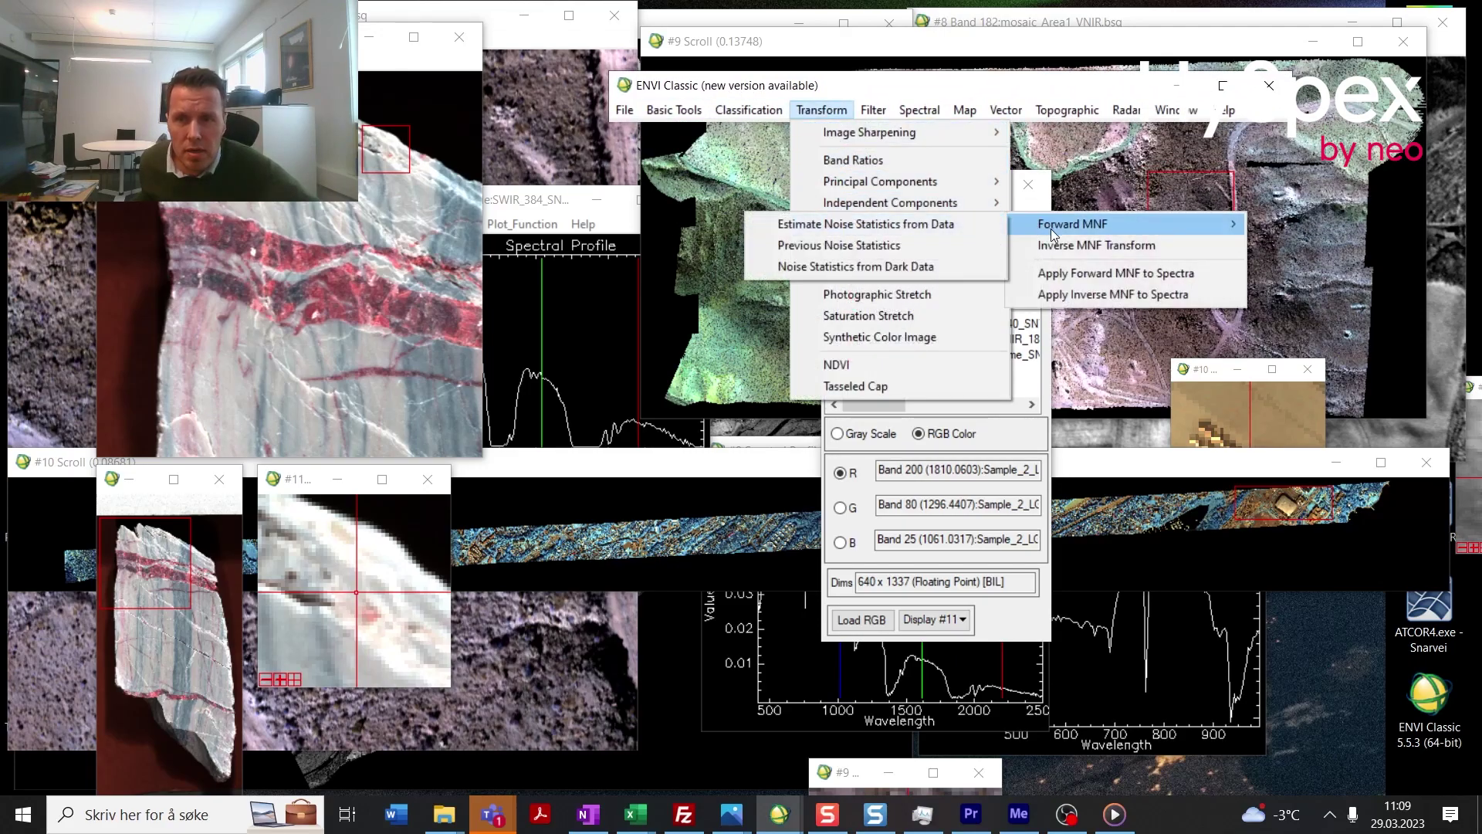
pyautogui.click(961, 224)
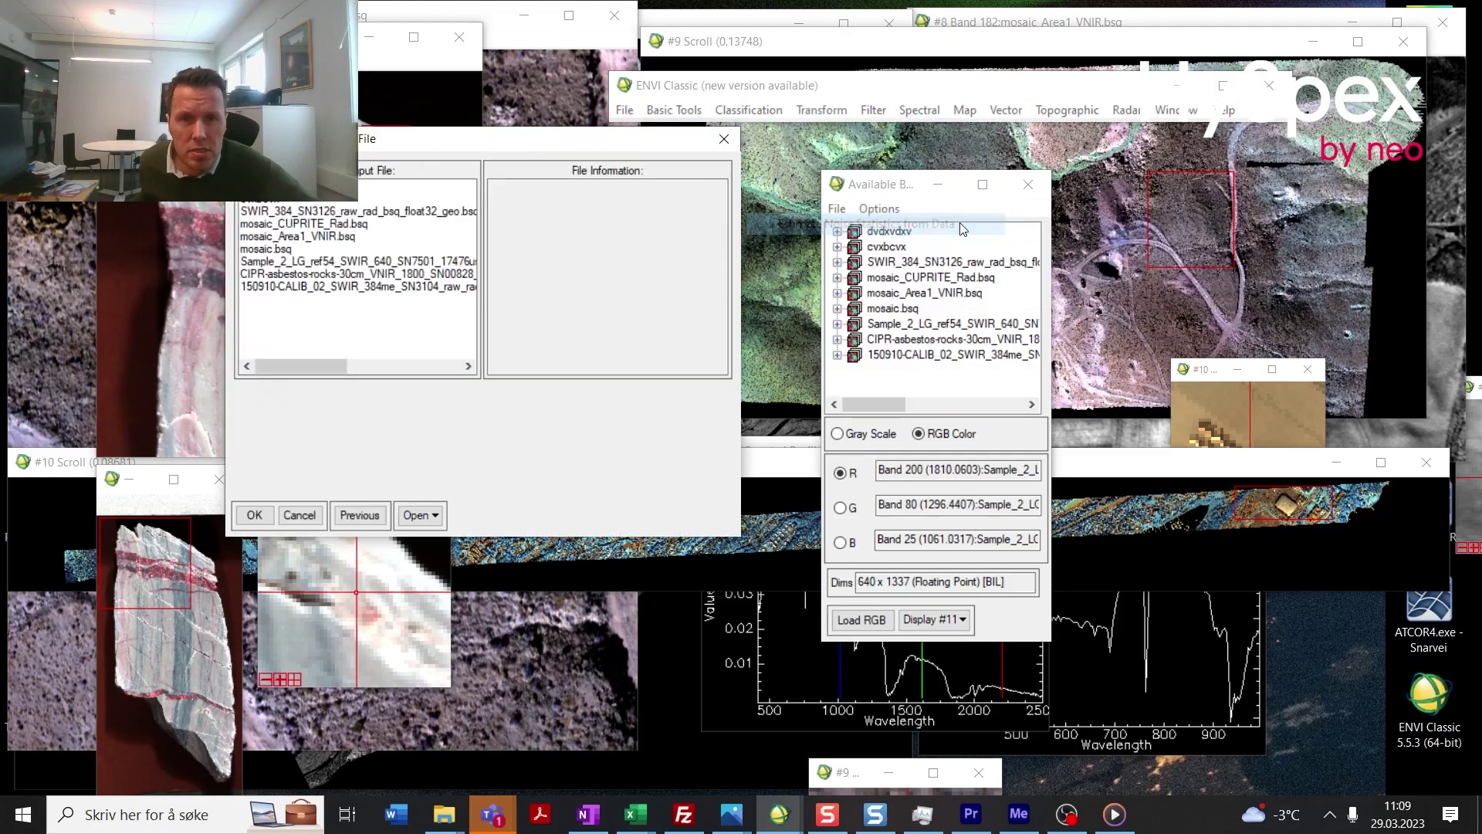
pyautogui.click(287, 262)
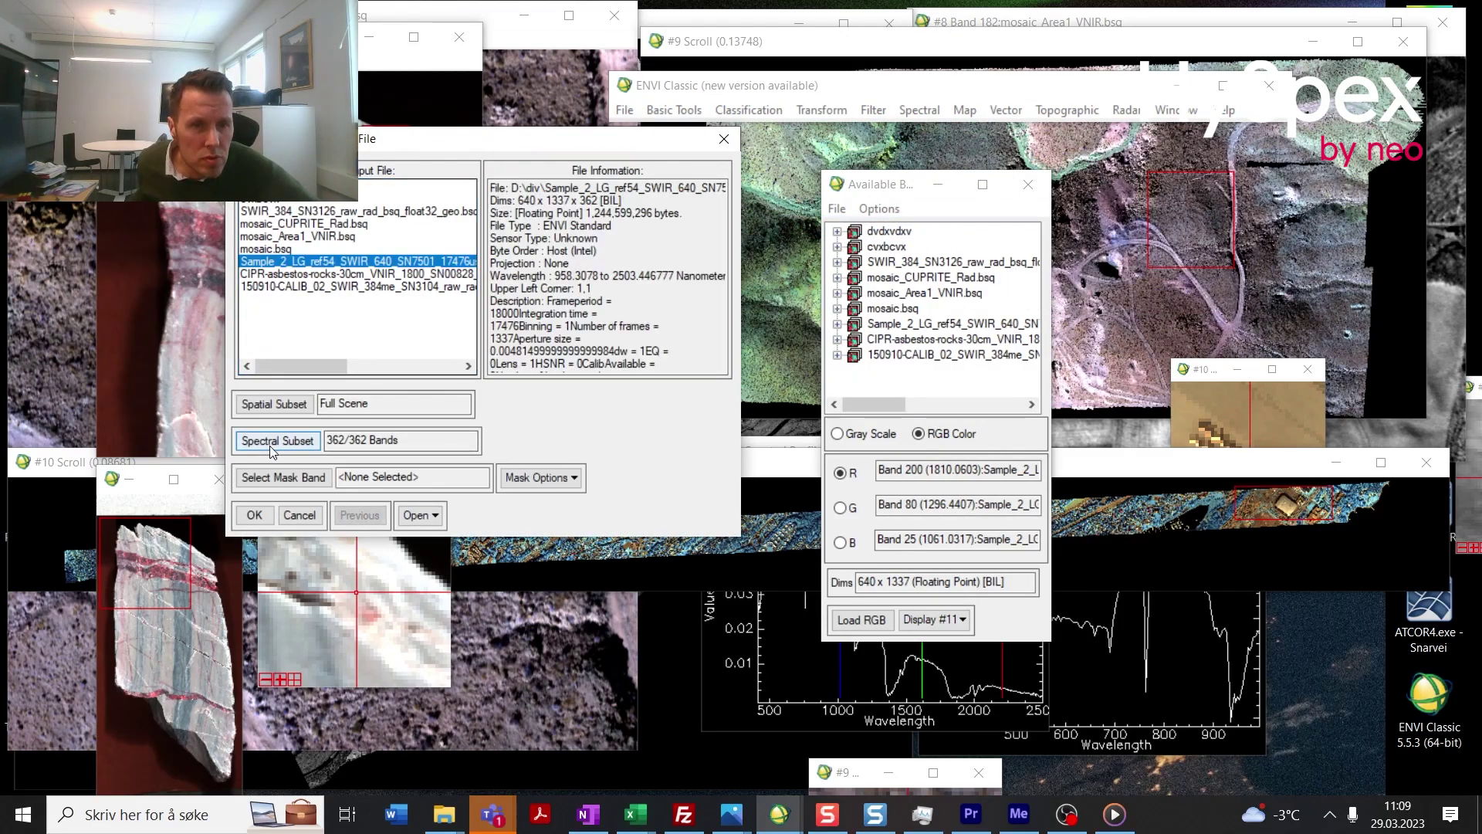
# Step: Restrict the MNF input to an image-based spatial subset over the rock, samples 69 to 576 and lines 117 to 941
pyautogui.click(265, 405)
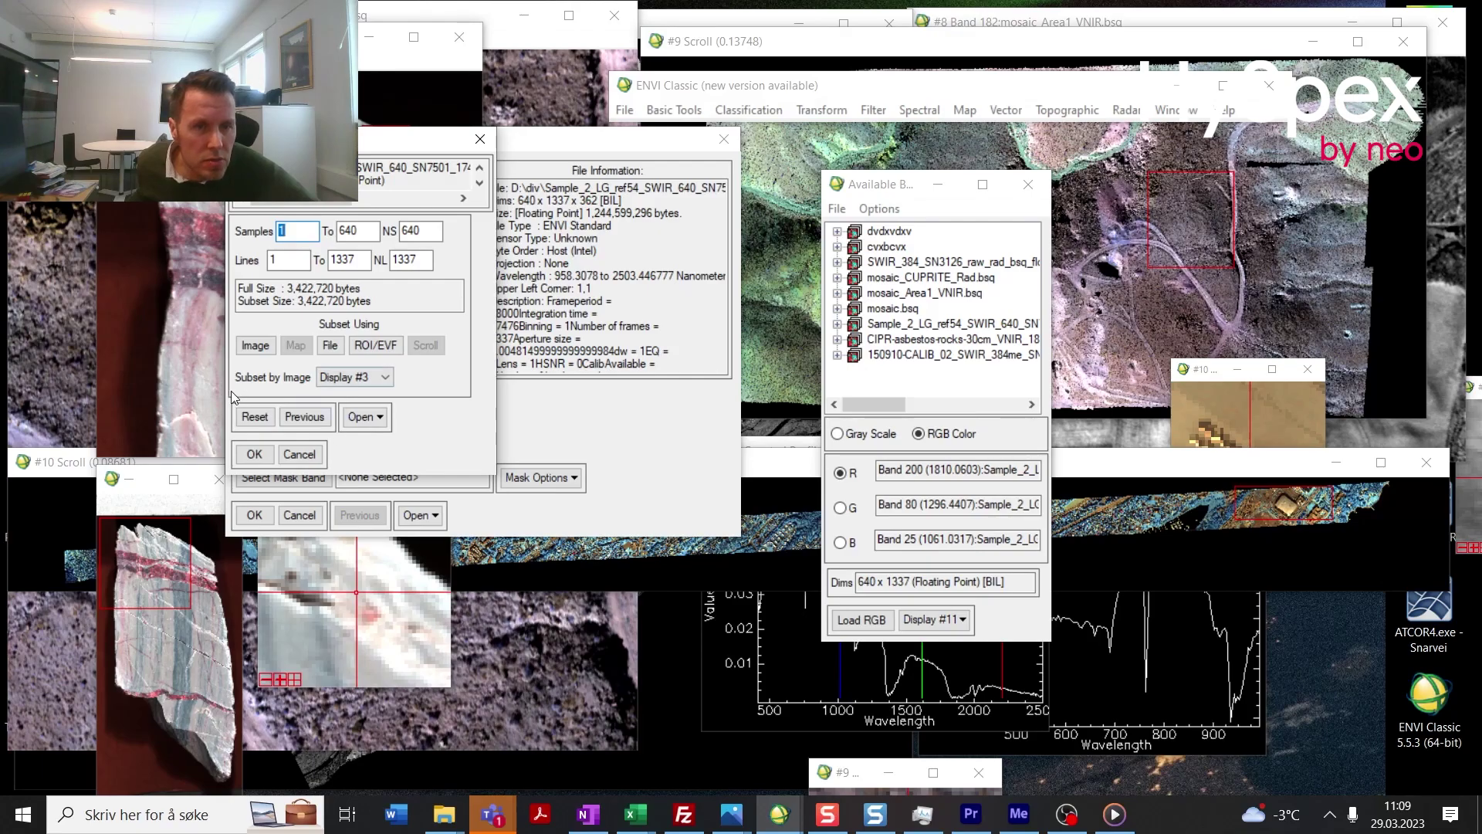
pyautogui.click(258, 346)
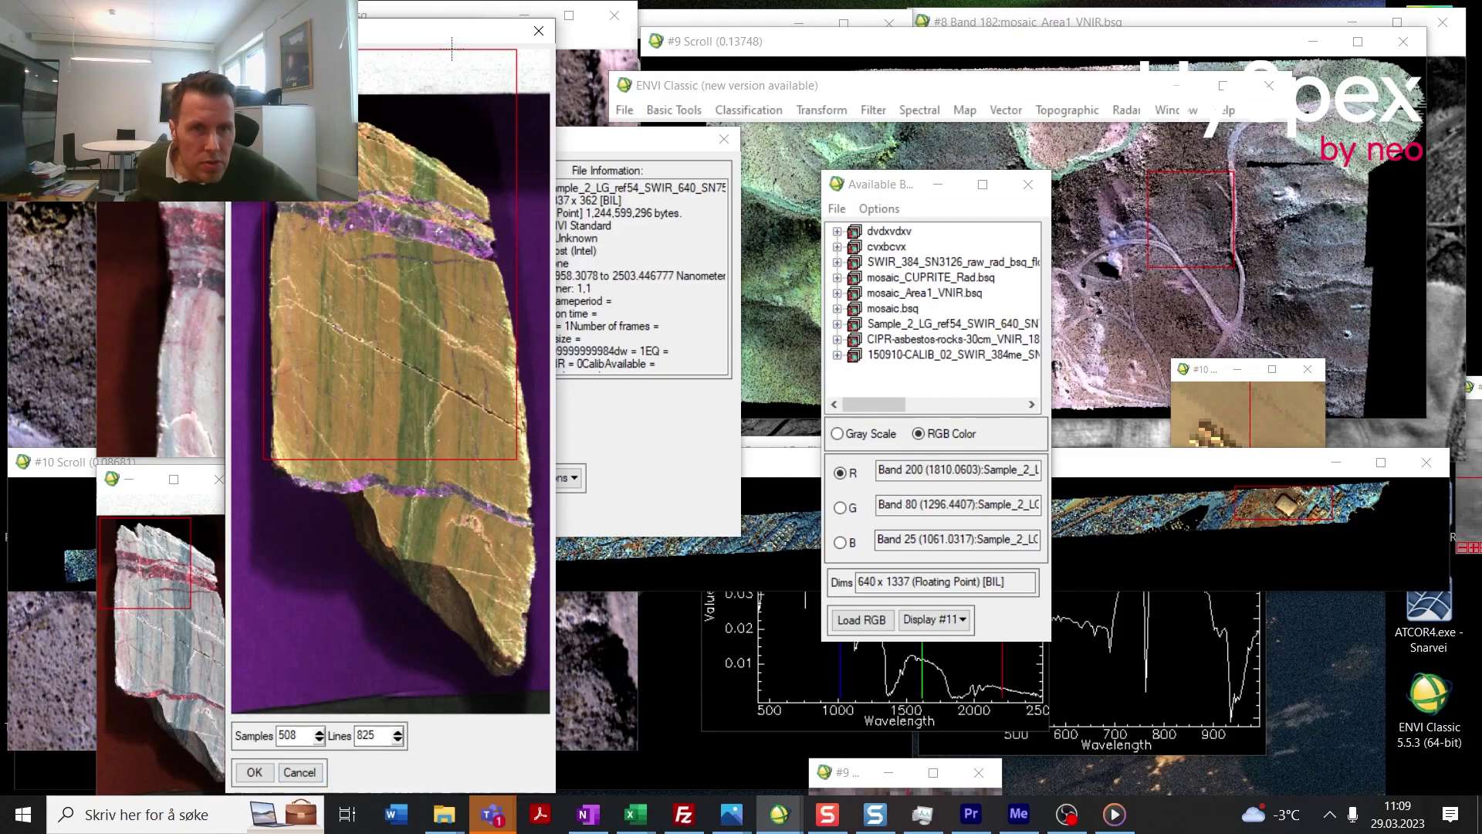
pyautogui.moveTo(356, 413); pyautogui.dragTo(319, 417)
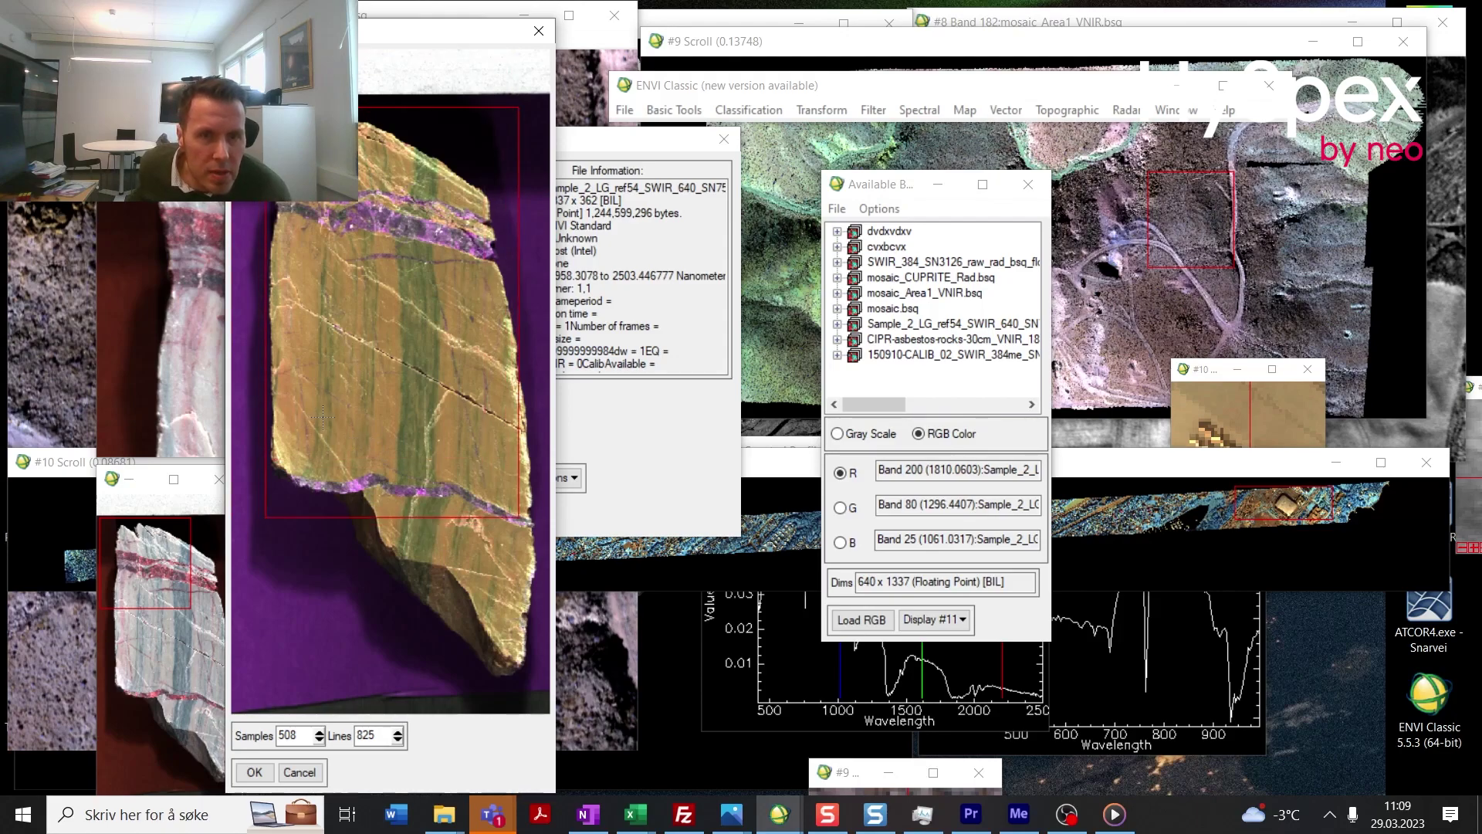
pyautogui.click(267, 776)
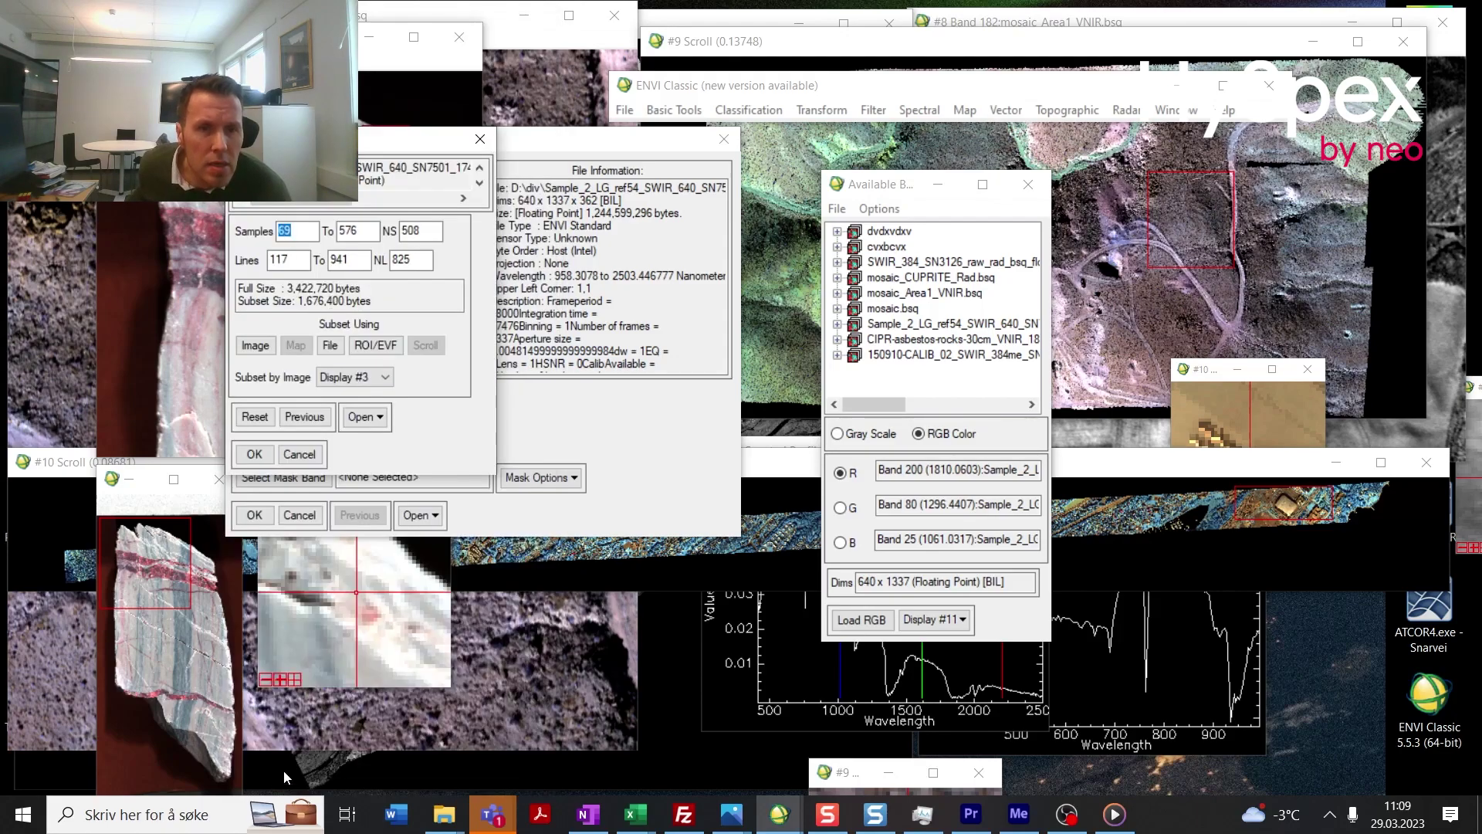
pyautogui.click(256, 455)
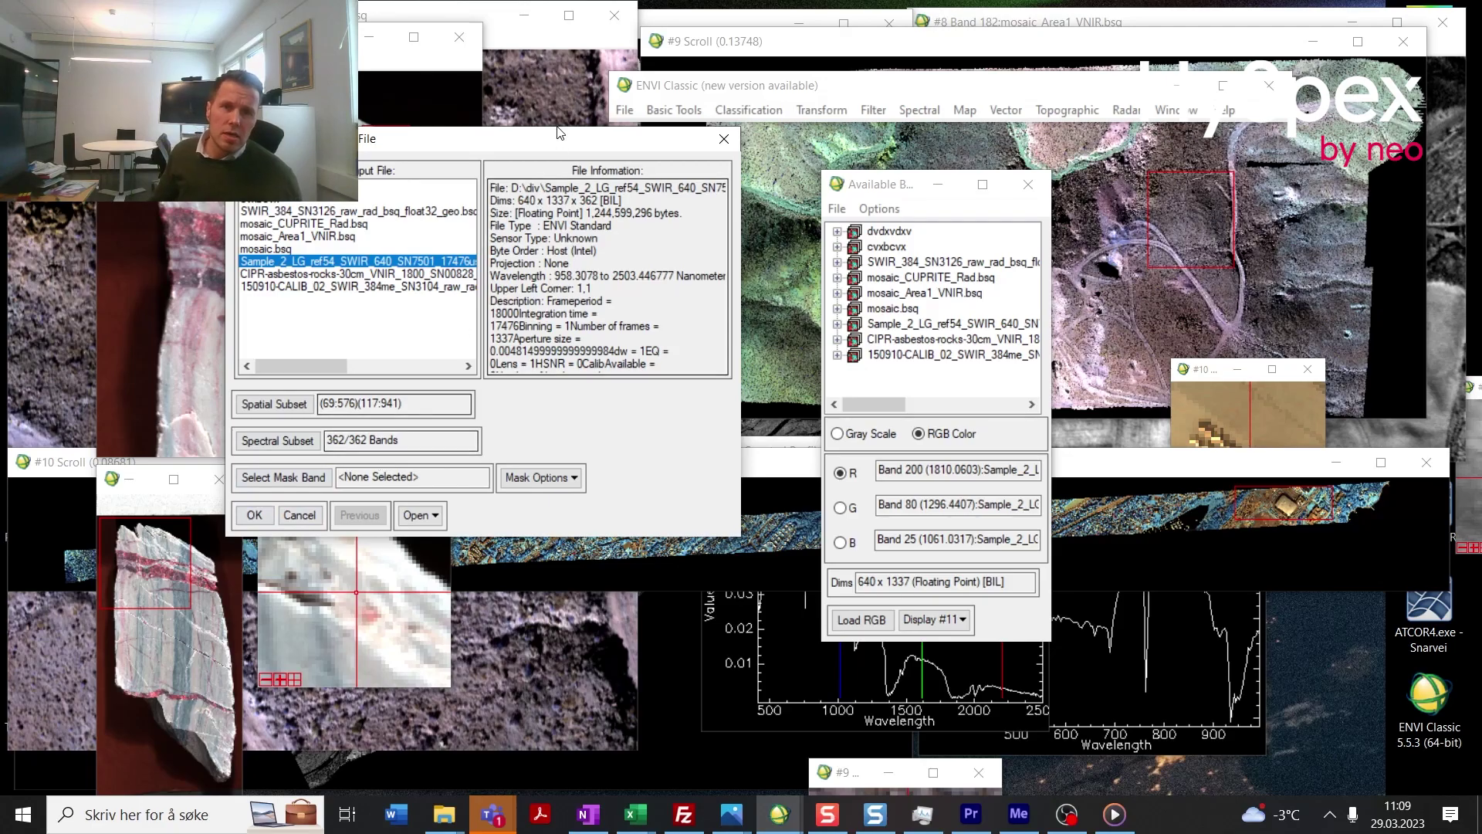
pyautogui.moveTo(553, 136); pyautogui.dragTo(816, 152)
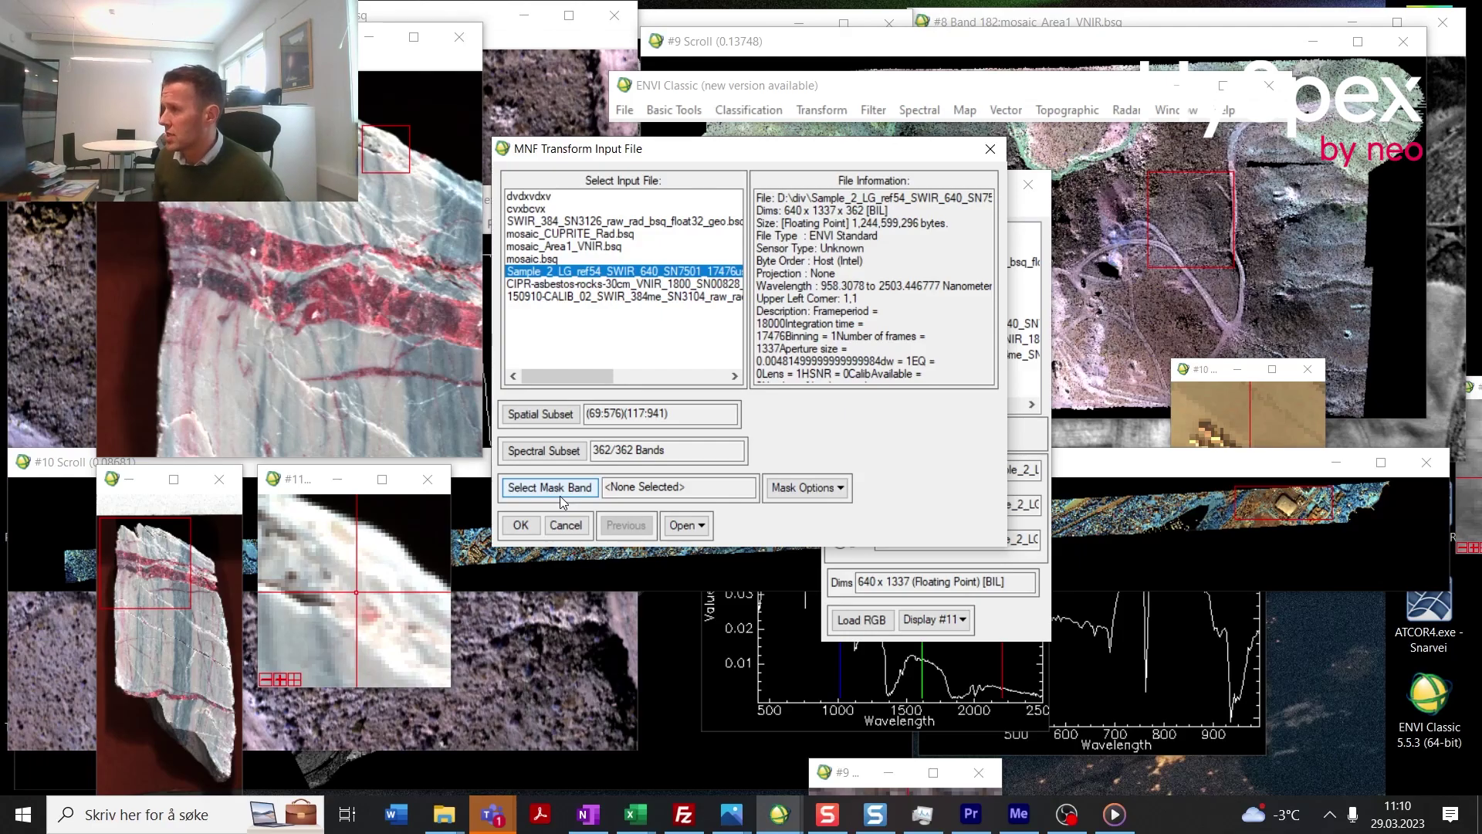
# Step: Run the MNF transform with noise stats file ddsssd, MNF stats file cdsfsdcsd and output file vdsvsdvs, producing 362 bands
pyautogui.click(519, 528)
pyautogui.write('ddsssd')
pyautogui.click(576, 301)
pyautogui.write('cdsfsdcsd')
pyautogui.click(576, 407)
pyautogui.write('vdsvsdvds')
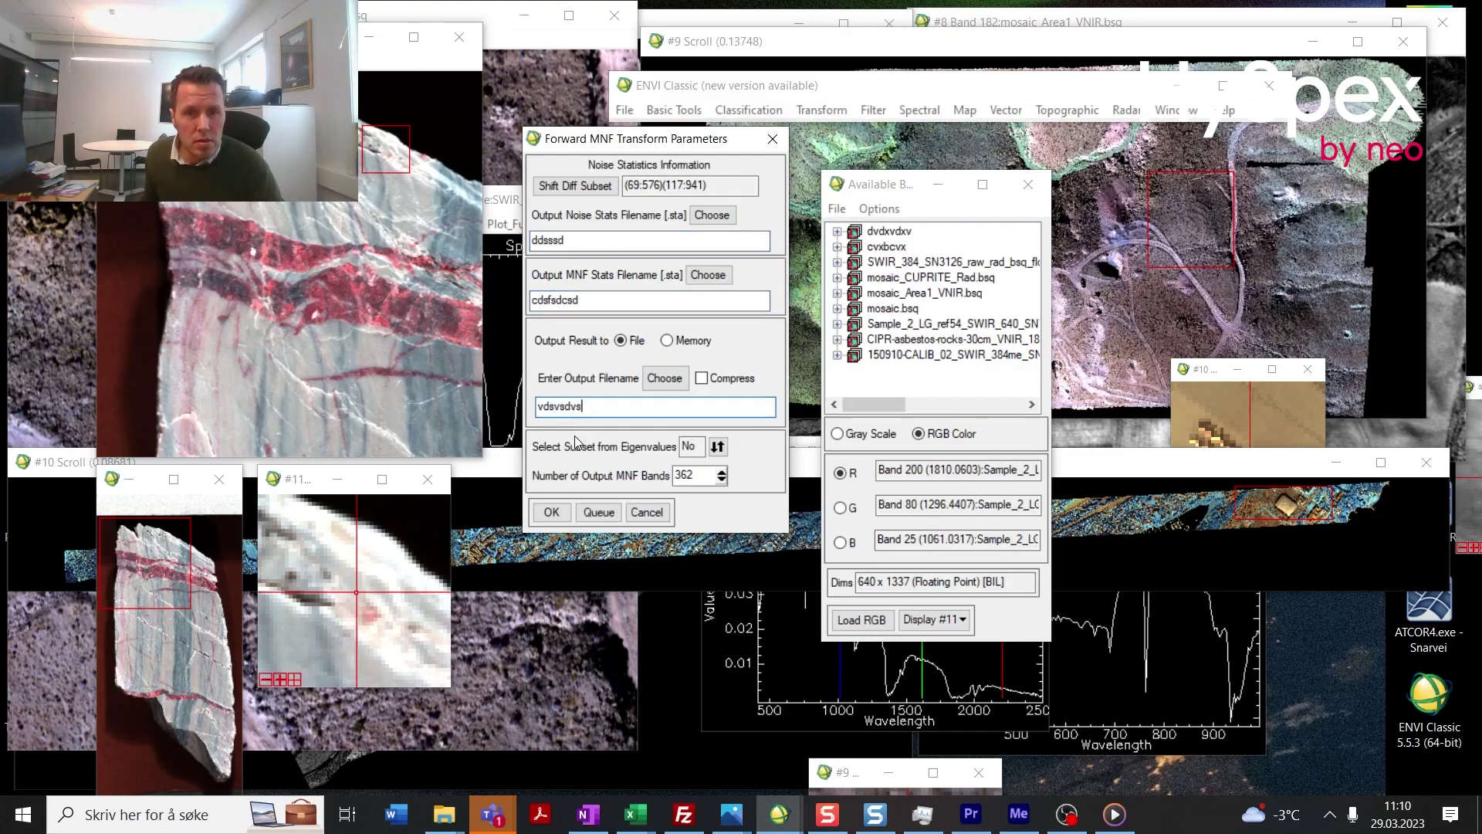
pyautogui.click(552, 513)
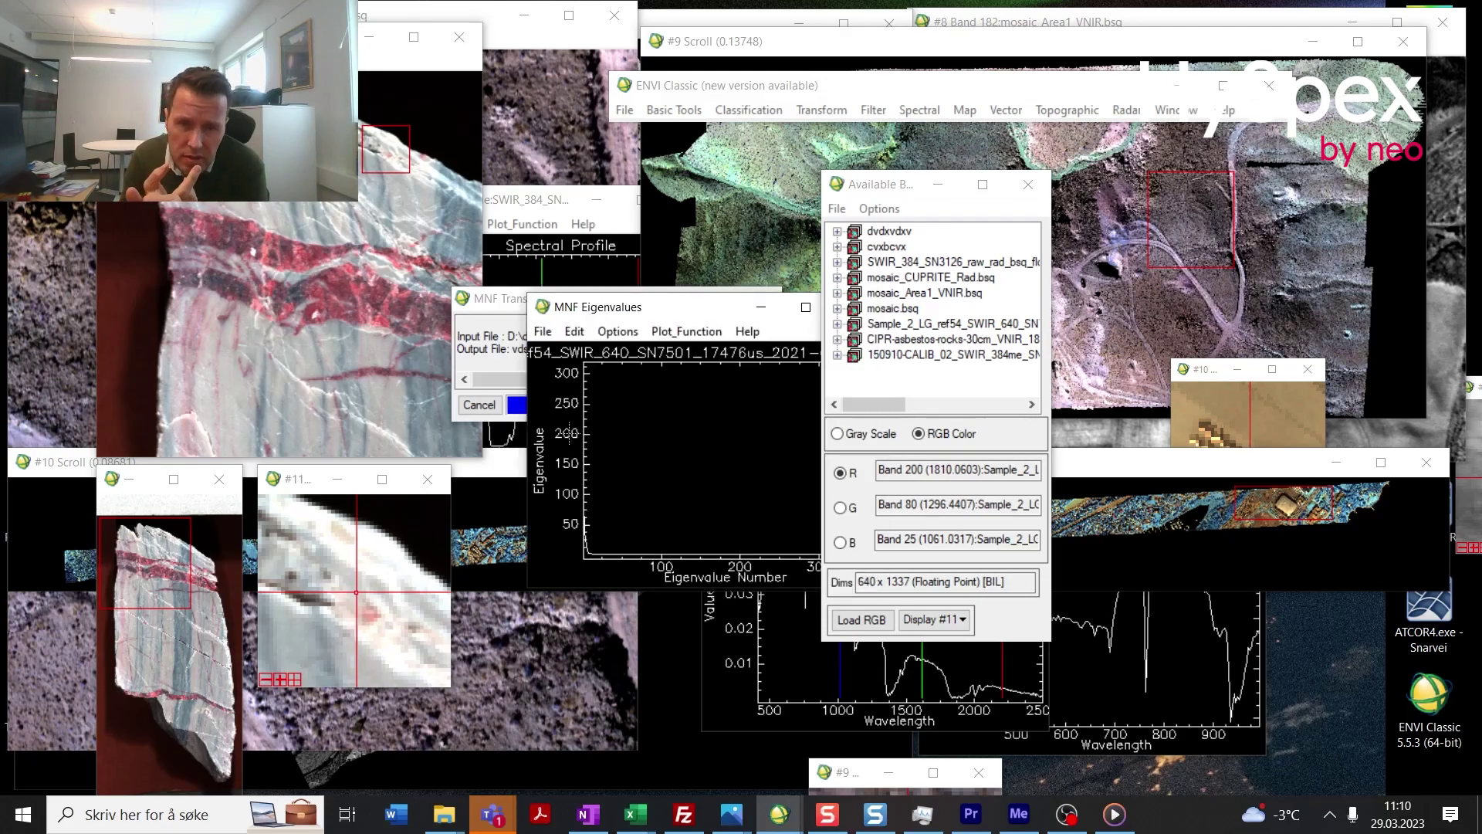
# Step: Load MNF Band 1 into Display #11, examine the lower and upper parts of the rock, and widen the image window
pyautogui.moveTo(716, 309); pyautogui.dragTo(682, 75)
pyautogui.moveTo(874, 198); pyautogui.dragTo(895, 139)
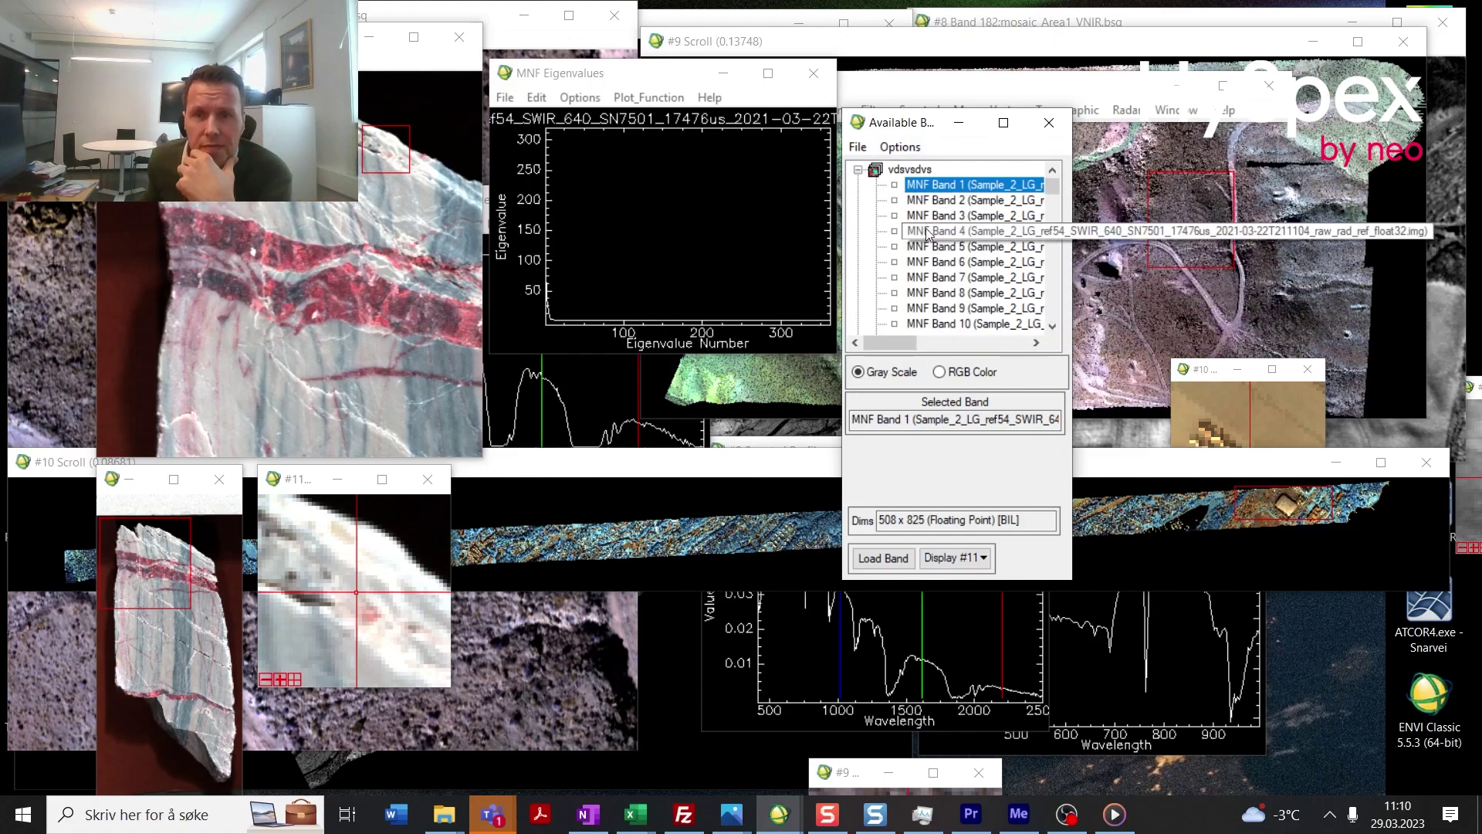
pyautogui.doubleClick(929, 190)
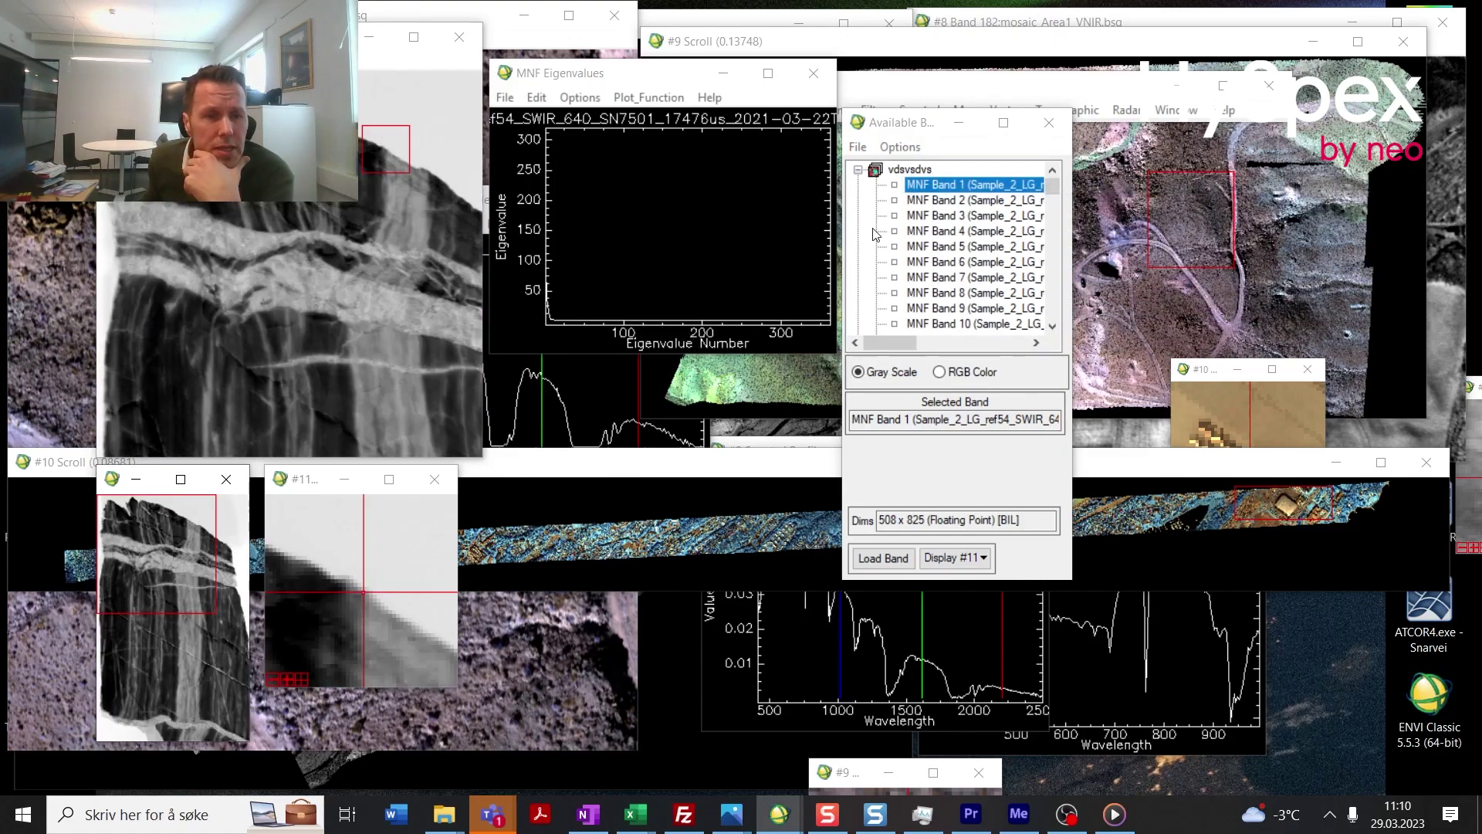
pyautogui.click(162, 616)
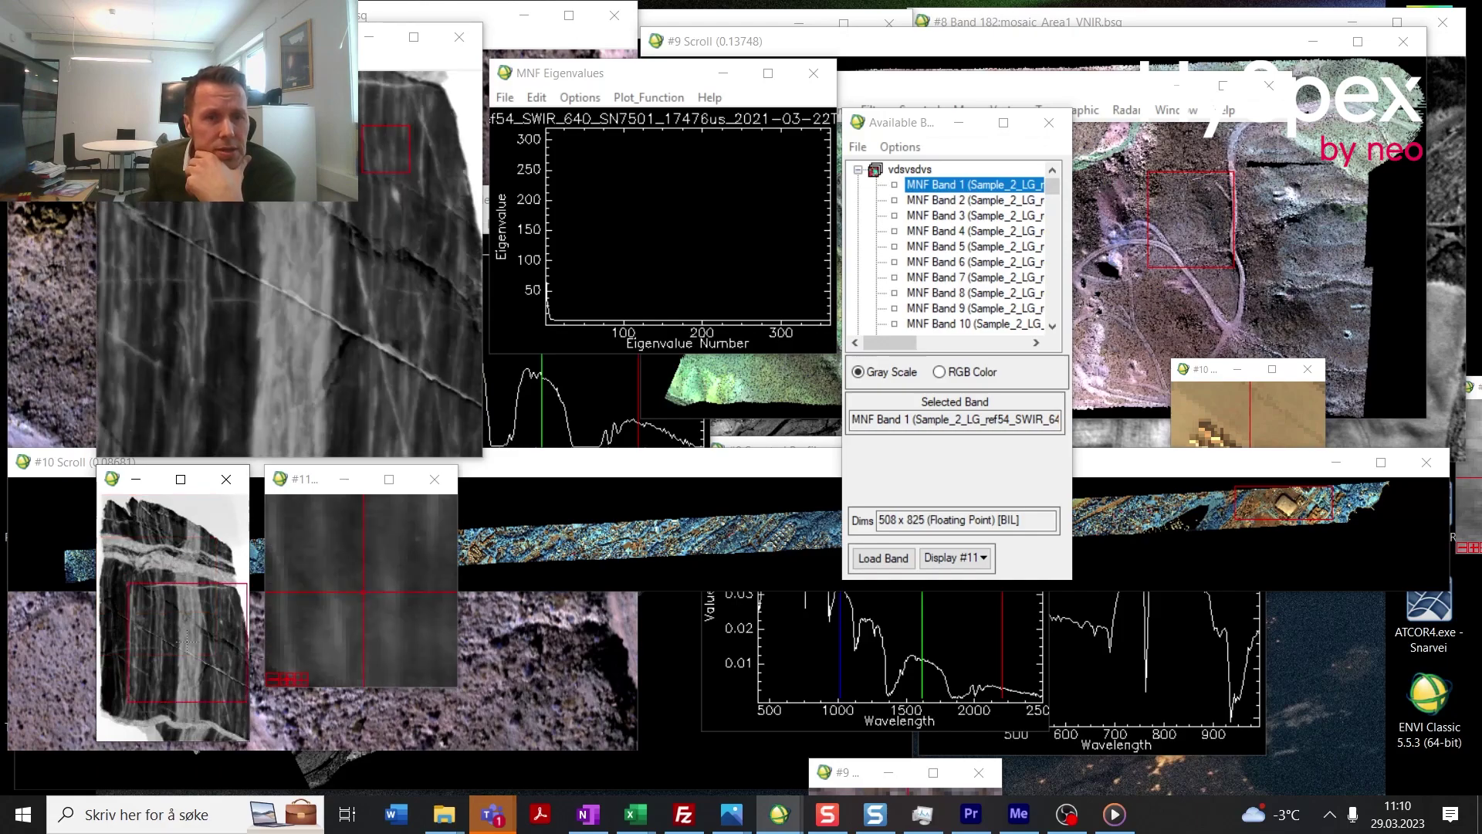
pyautogui.moveTo(162, 615); pyautogui.dragTo(157, 554)
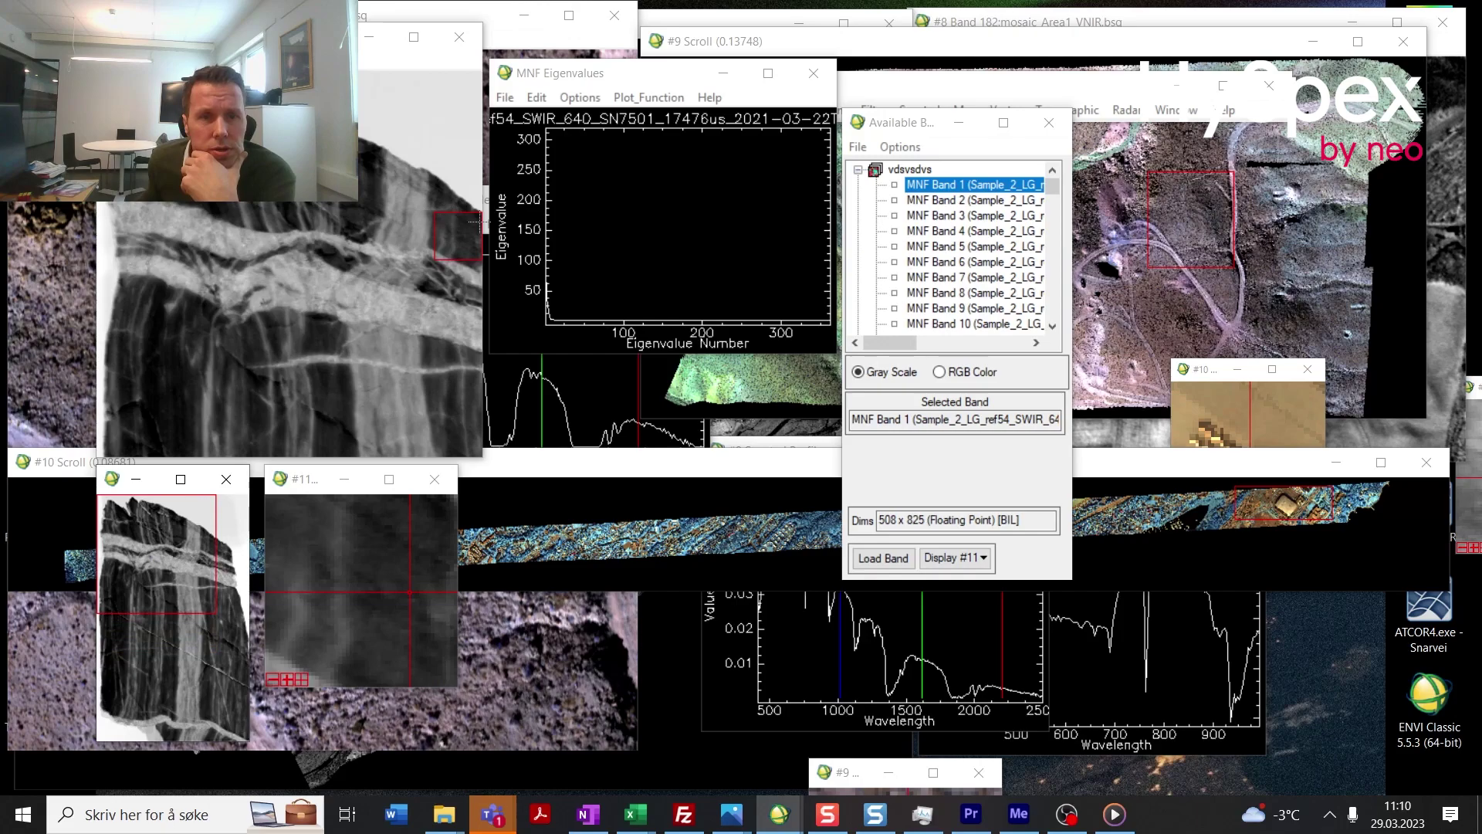
pyautogui.moveTo(483, 222); pyautogui.dragTo(776, 232)
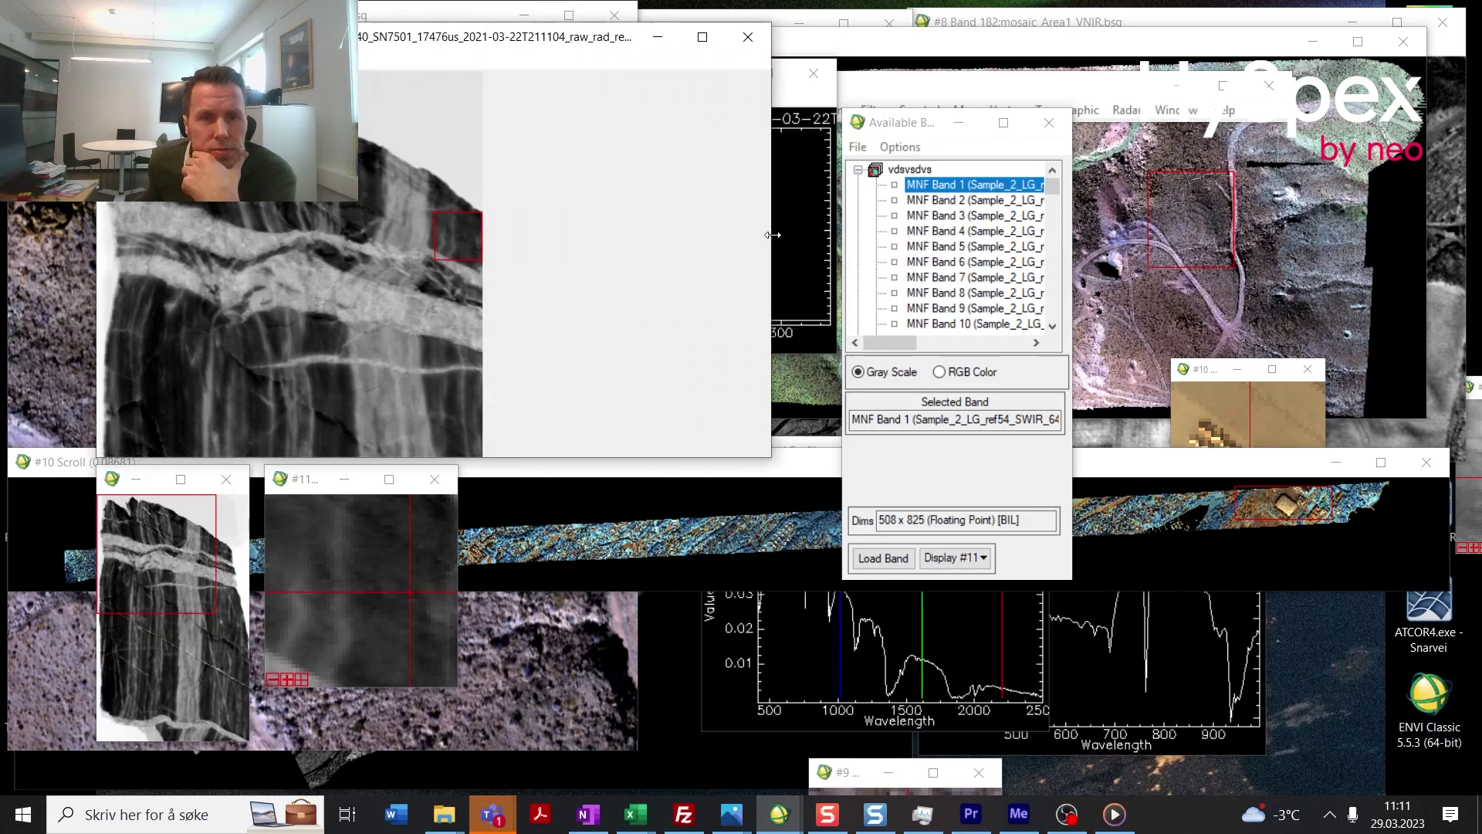
# Step: Load MNF Bands 2 to 5 one by one into Display #11, and examine the middle of the rock in Band 5
pyautogui.doubleClick(945, 202)
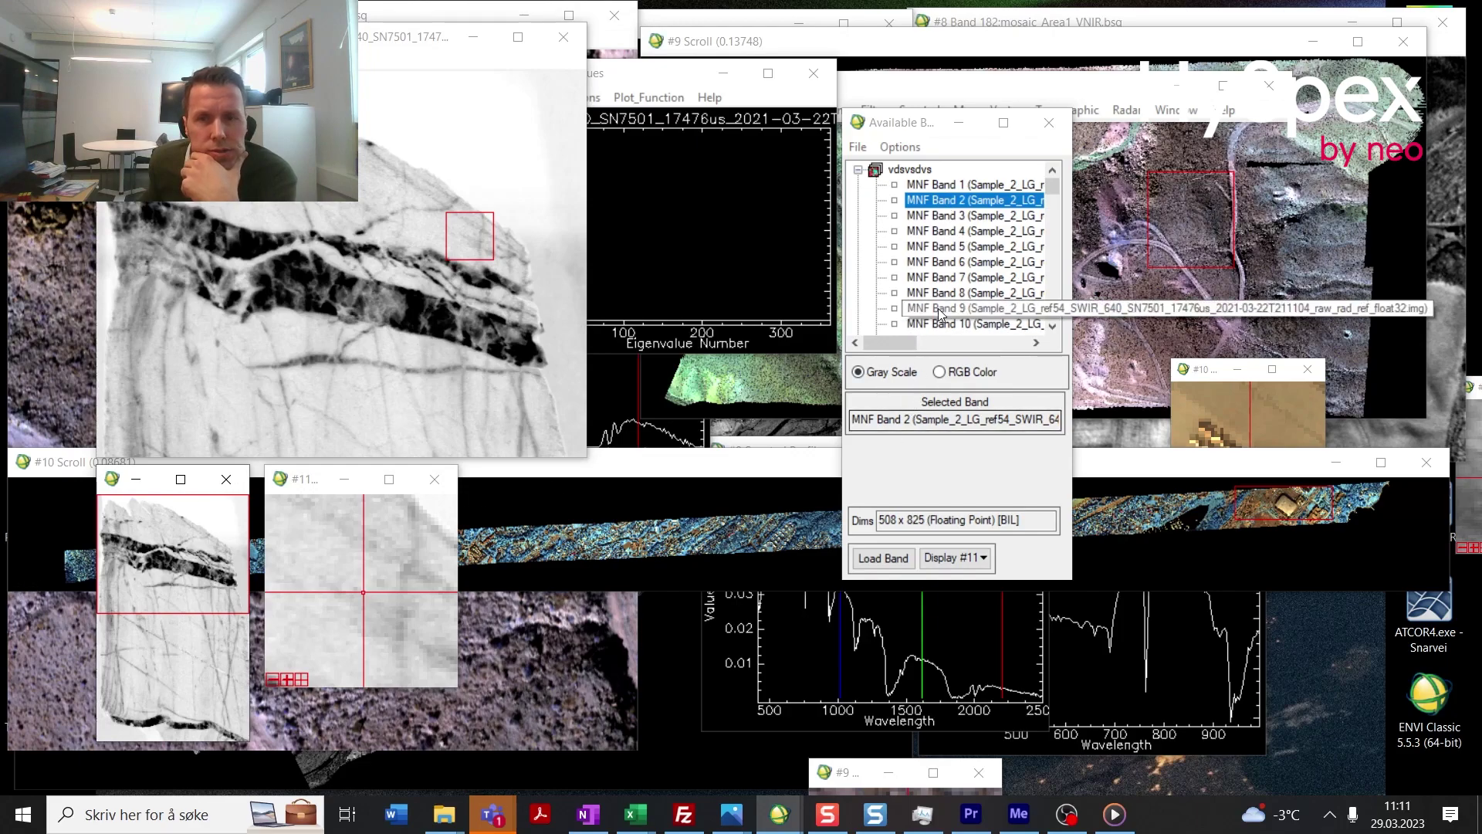
pyautogui.doubleClick(937, 217)
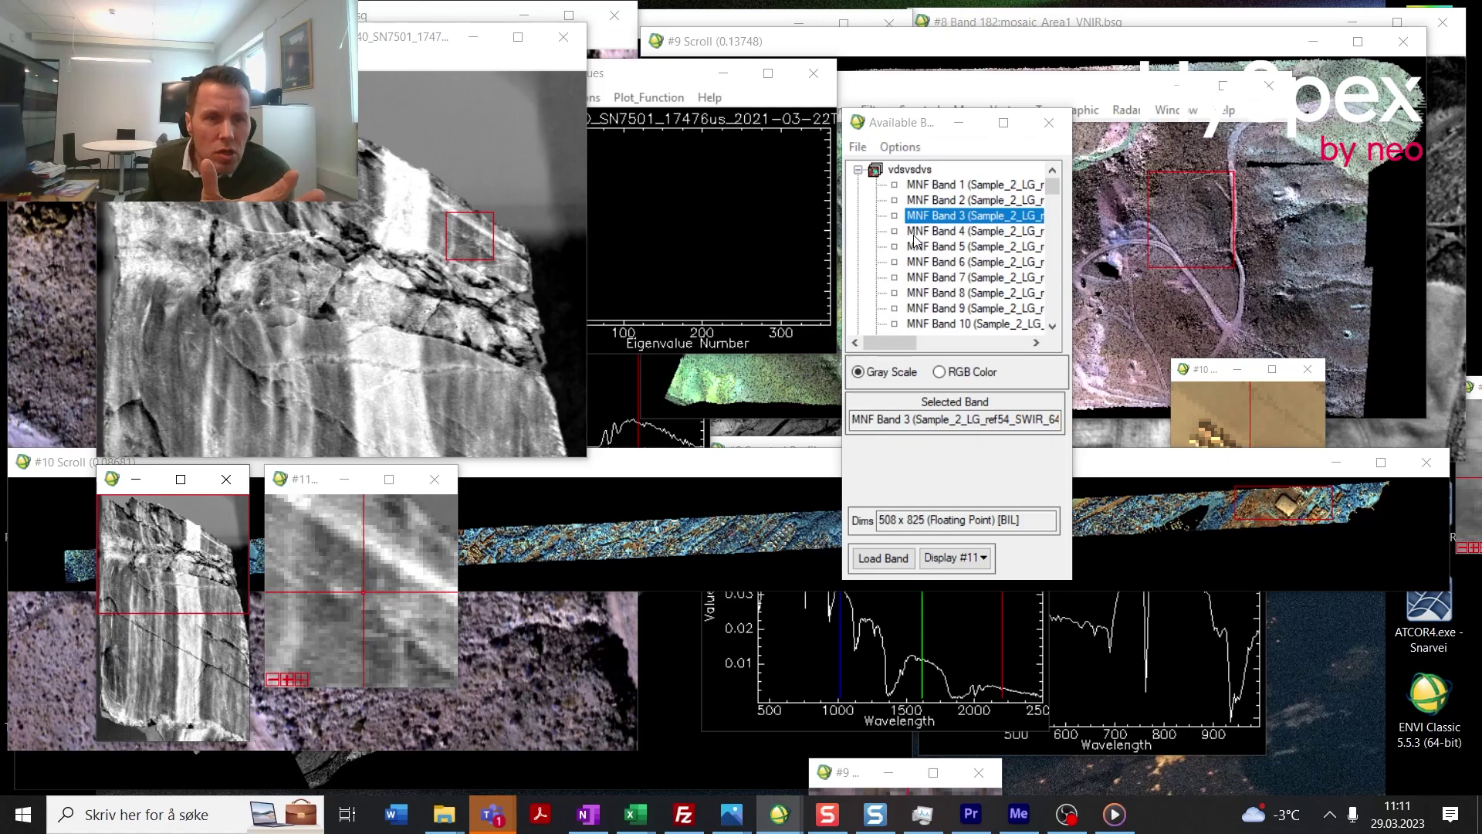
pyautogui.doubleClick(915, 235)
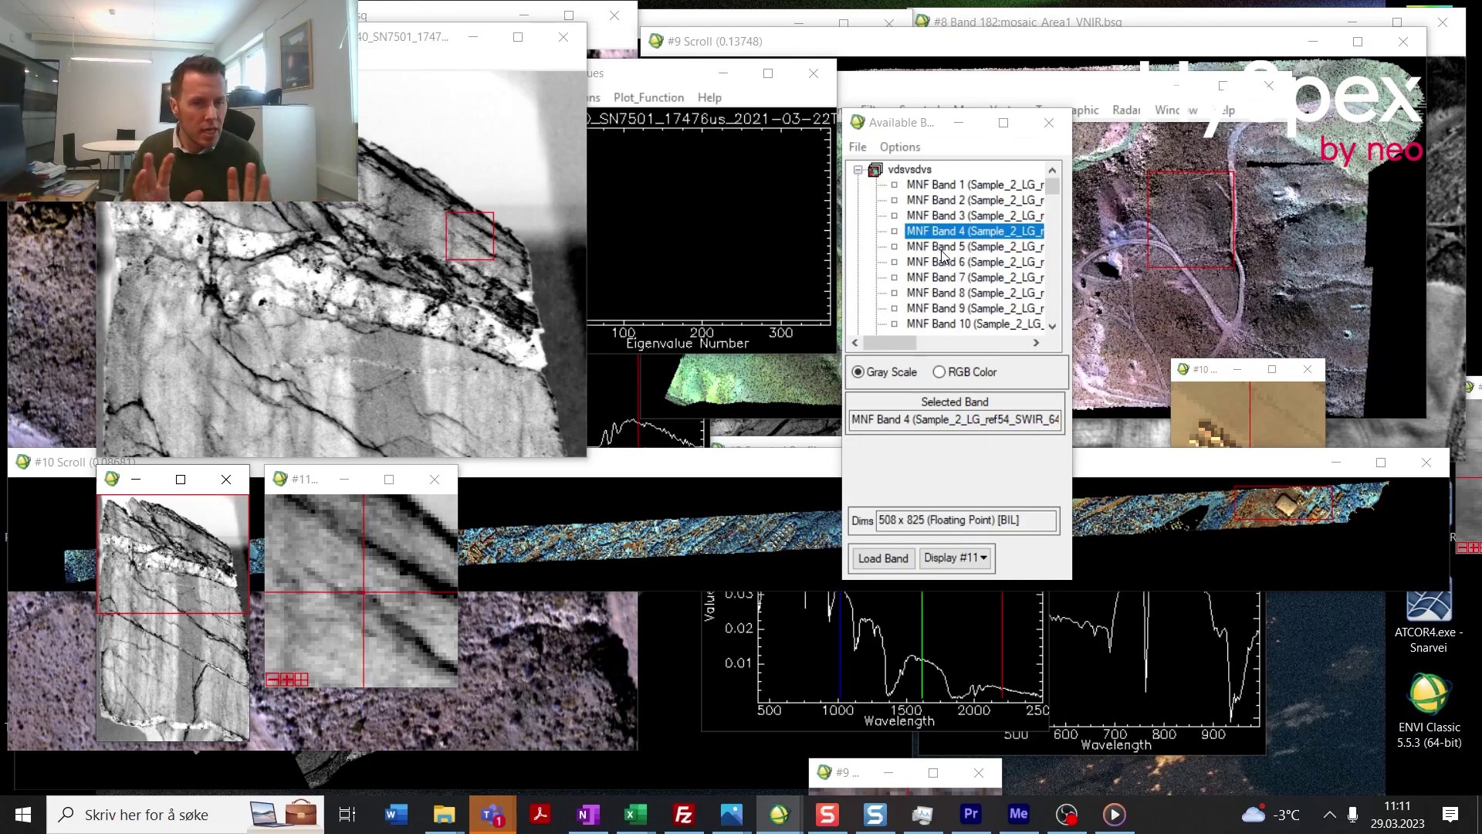
pyautogui.doubleClick(941, 246)
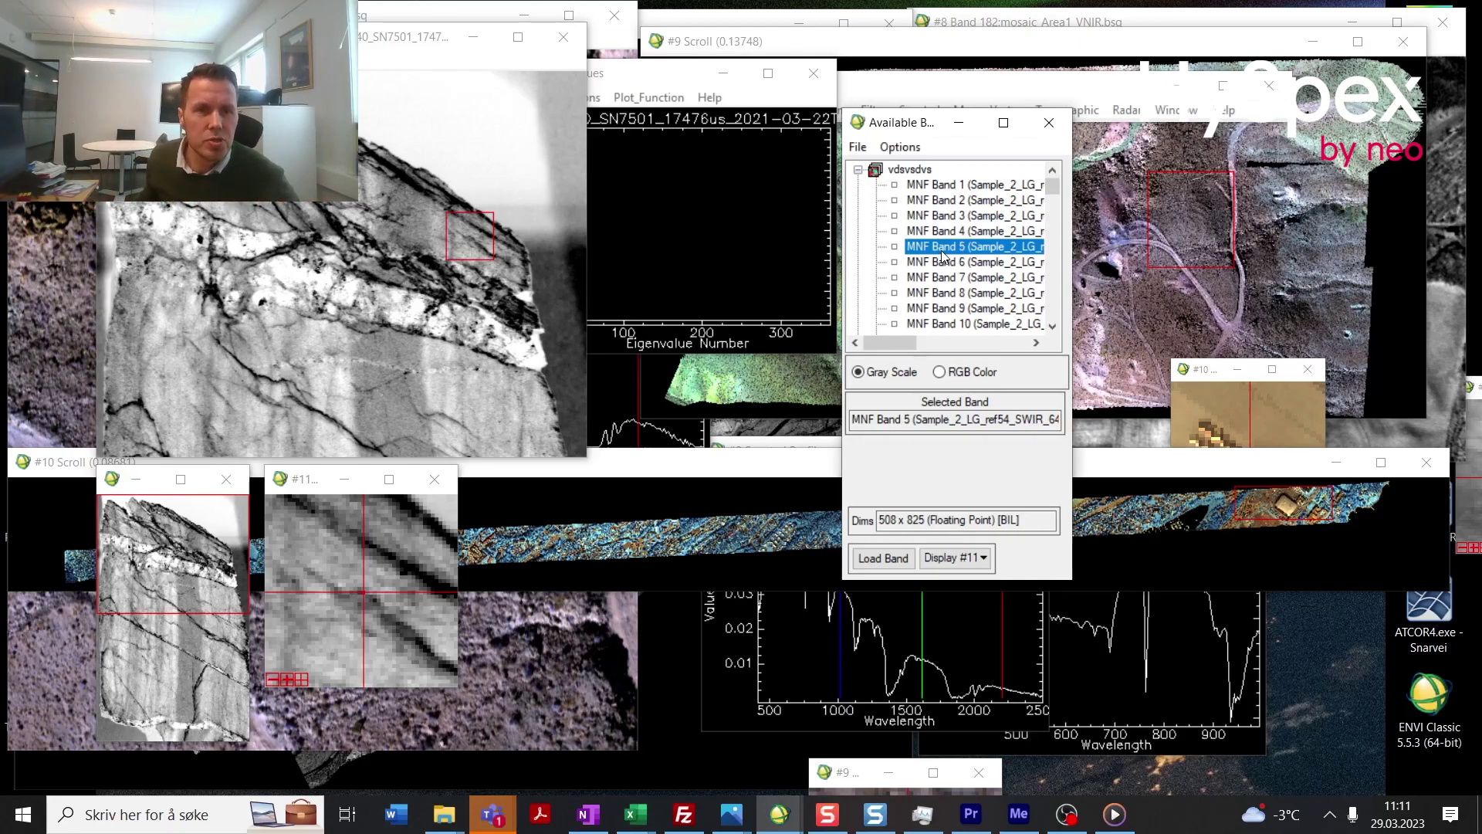
pyautogui.click(223, 606)
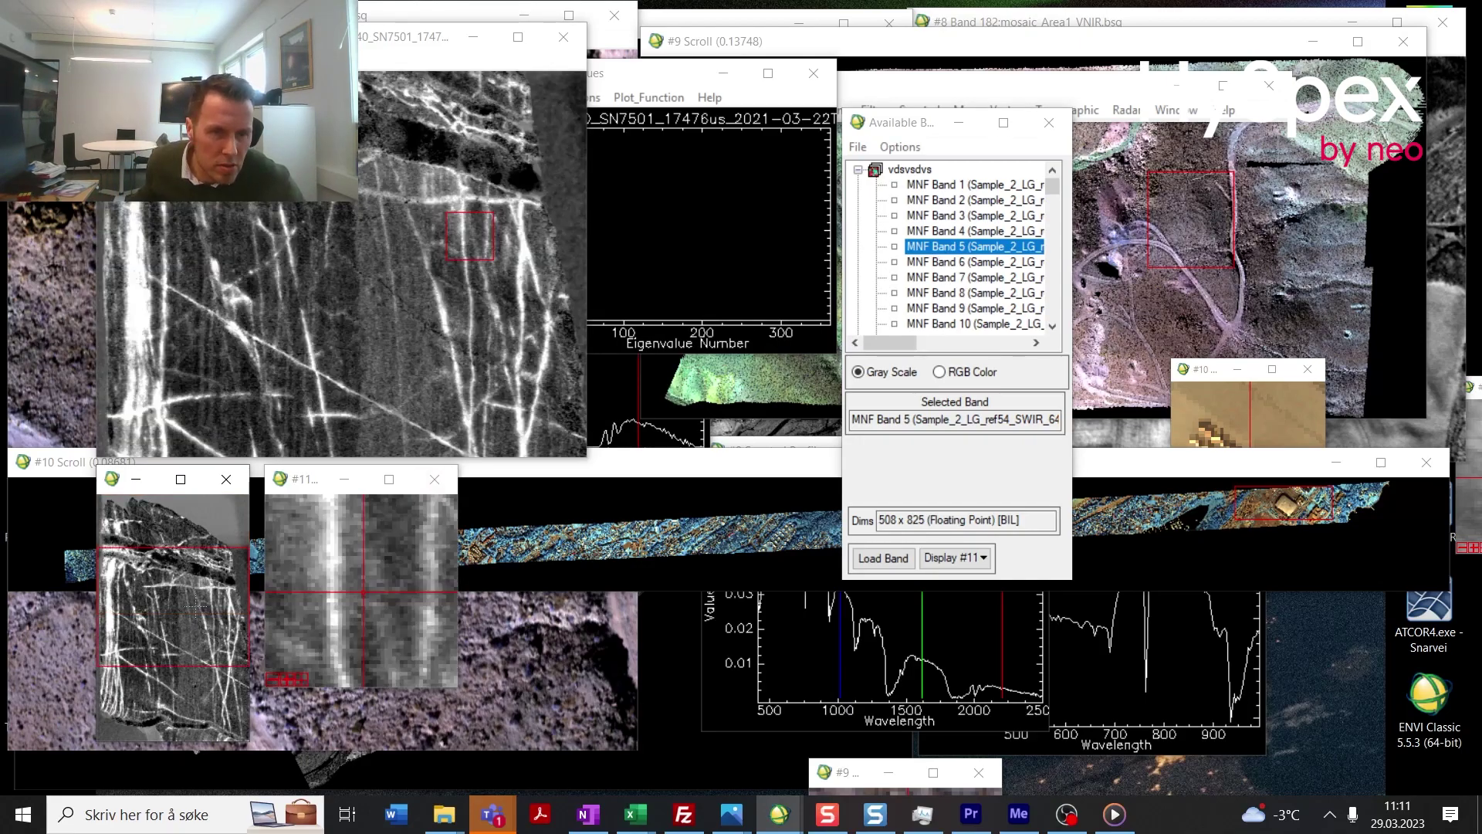
# Step: Step through MNF Bands 6 to 10 in Display #11 to compare rock structure and noise in the higher bands
pyautogui.click(989, 263)
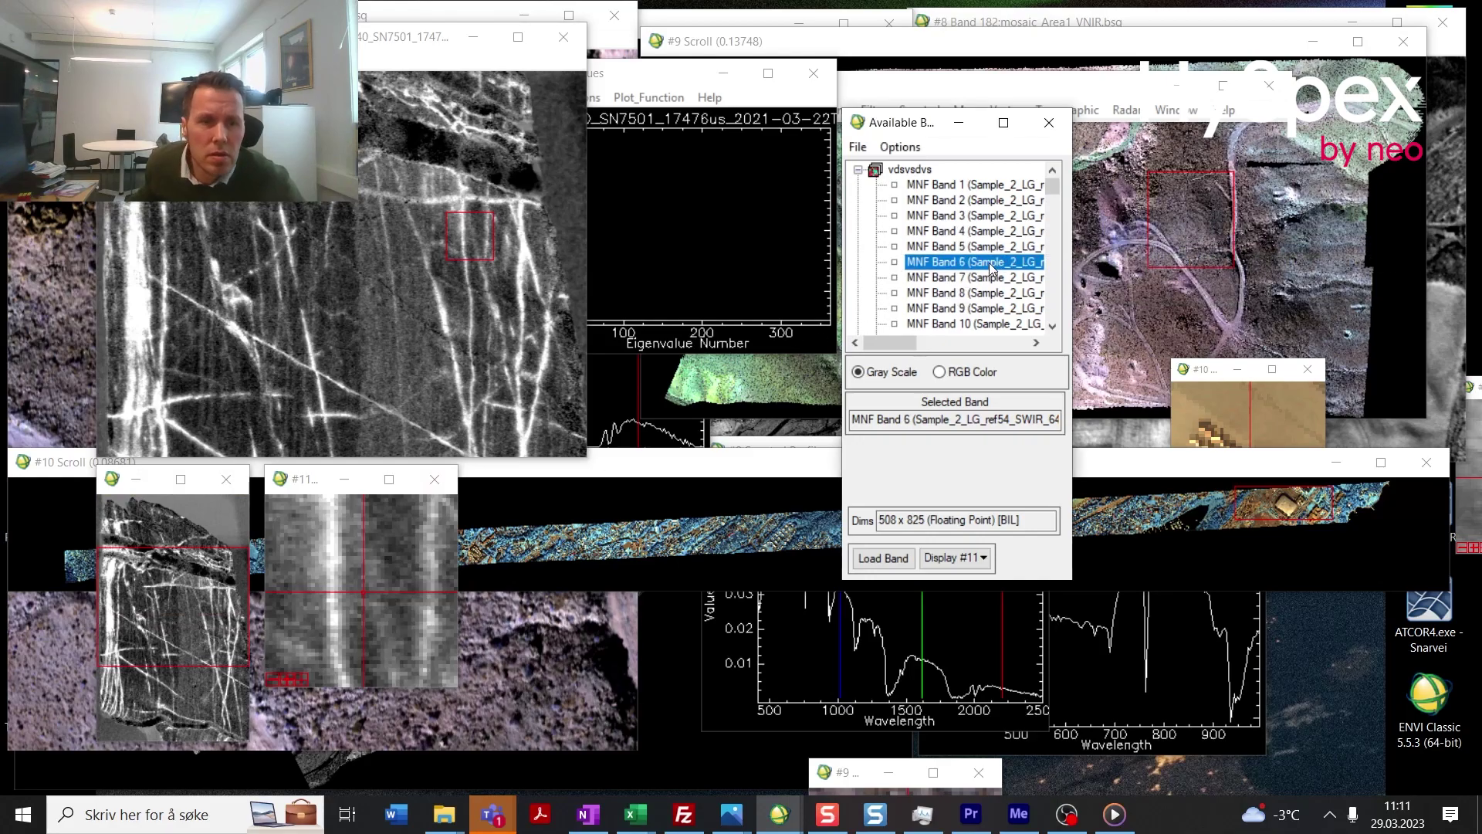
pyautogui.doubleClick(977, 282)
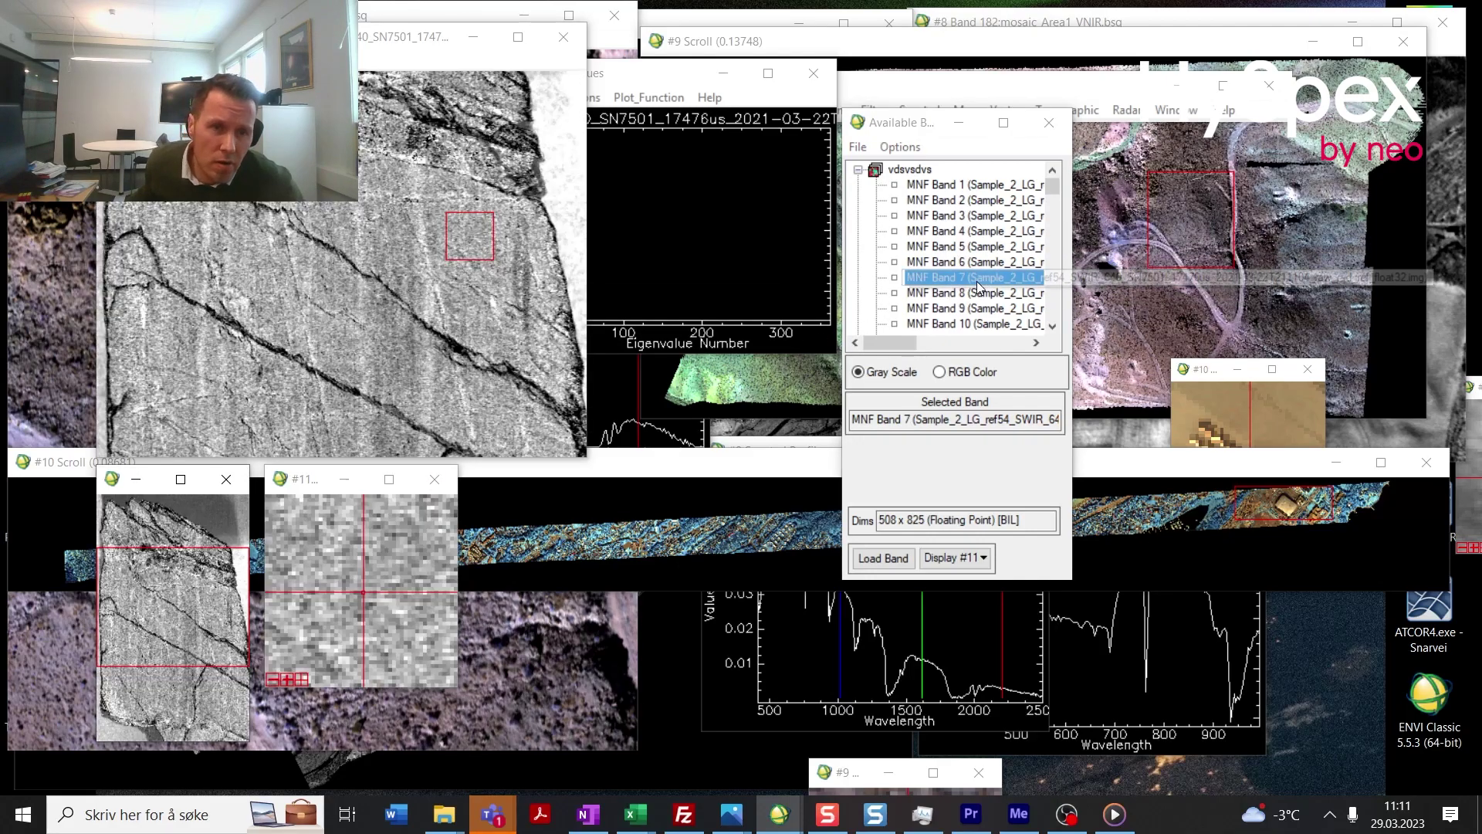
pyautogui.click(974, 303)
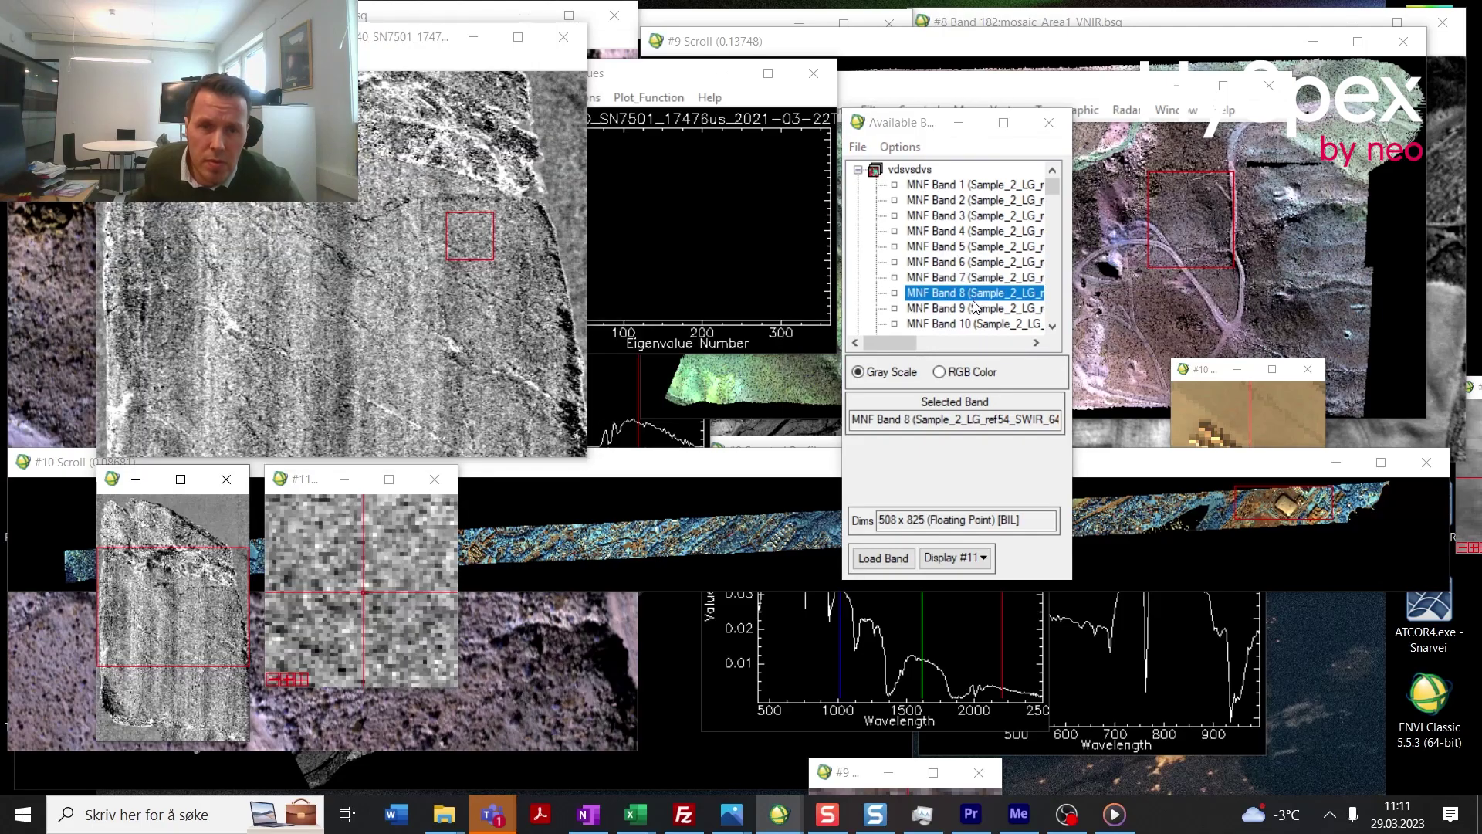
pyautogui.doubleClick(975, 309)
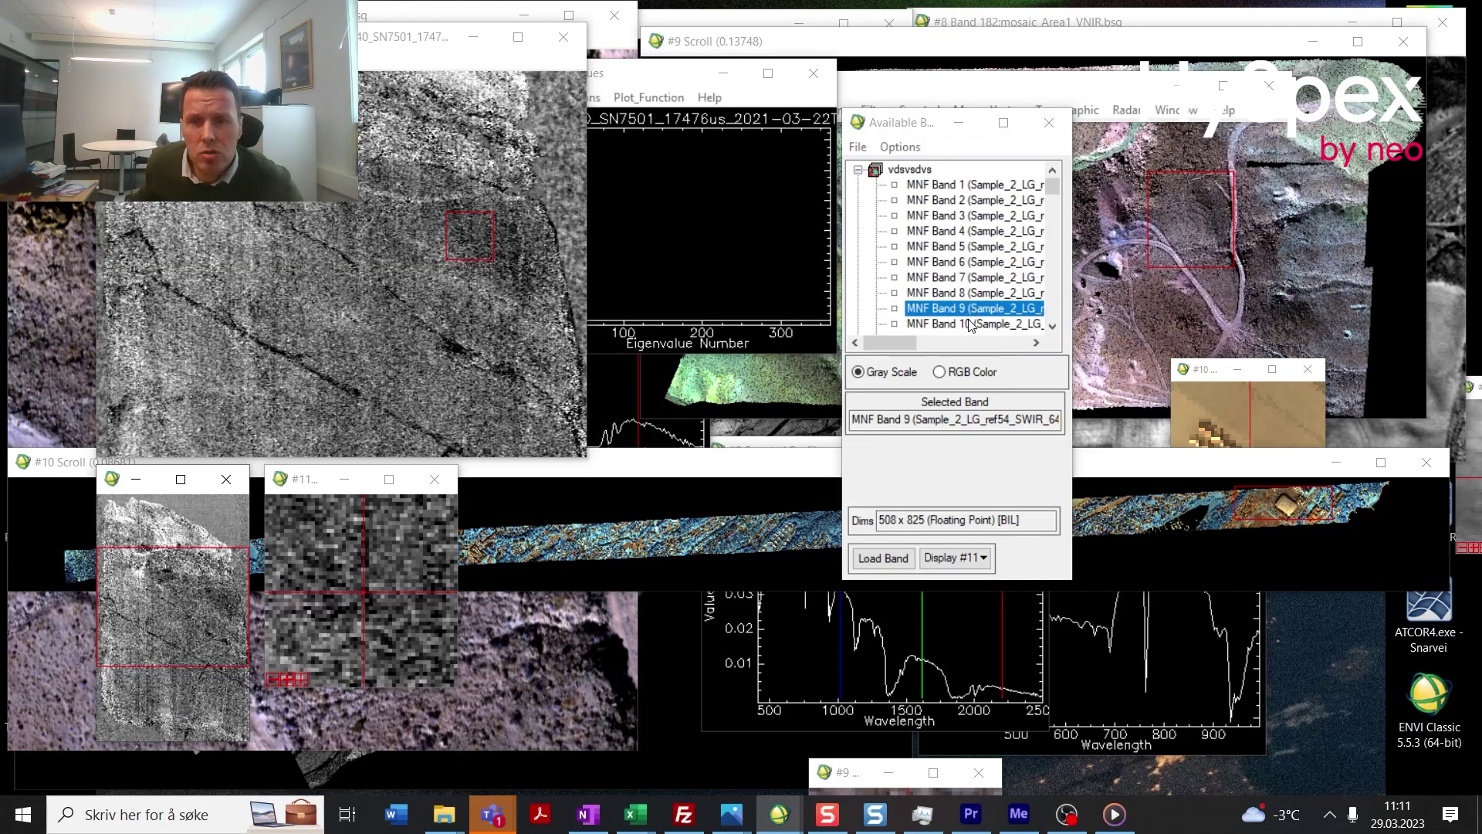
pyautogui.doubleClick(972, 326)
pyautogui.scroll(-1, 971, 325)
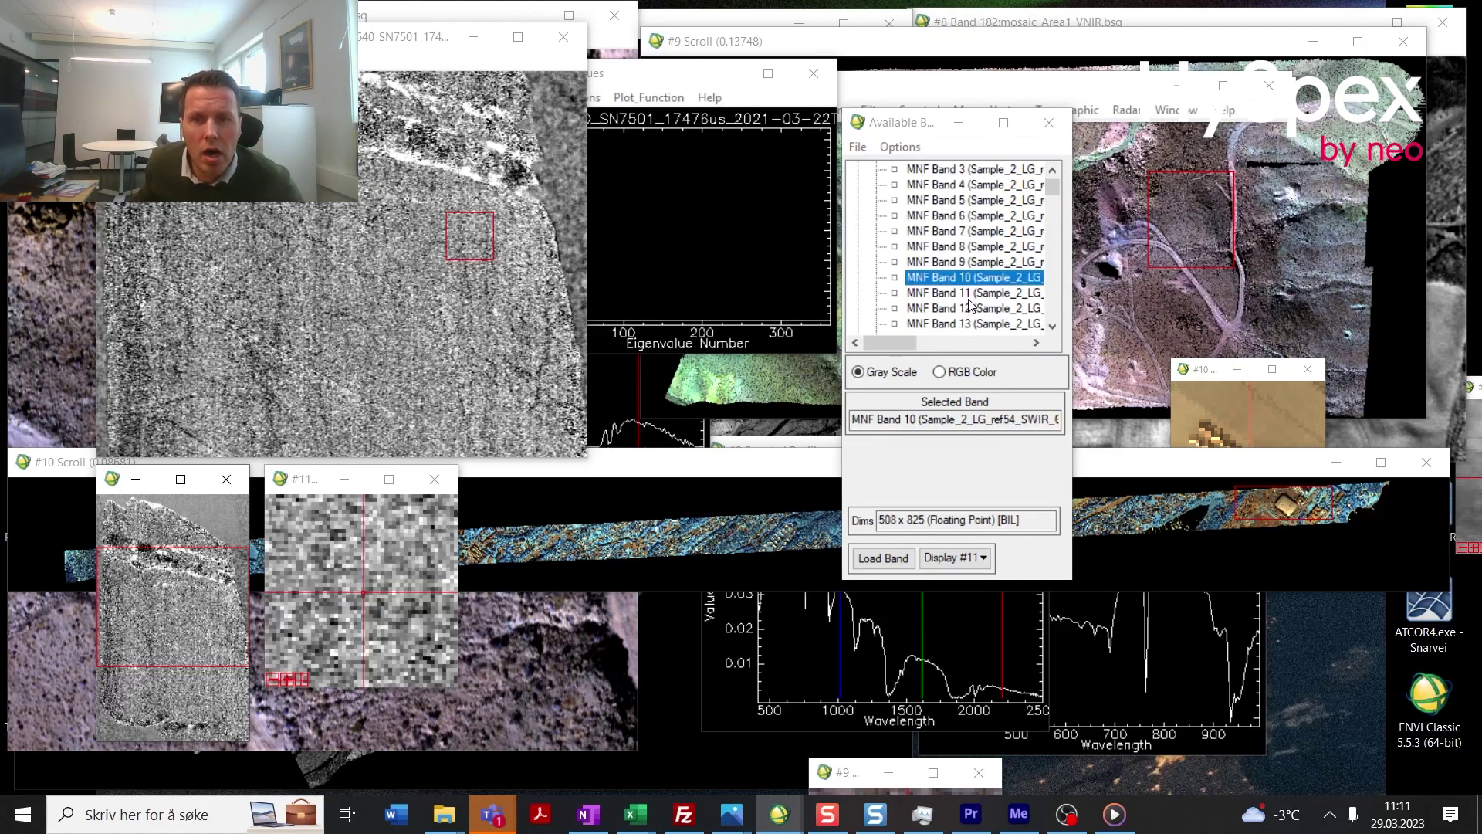
# Step: Load MNF Bands 11, 13, 14, 15 and 18 one by one into Display #11 to compare rock structure against noise
pyautogui.doubleClick(970, 298)
pyautogui.doubleClick(968, 322)
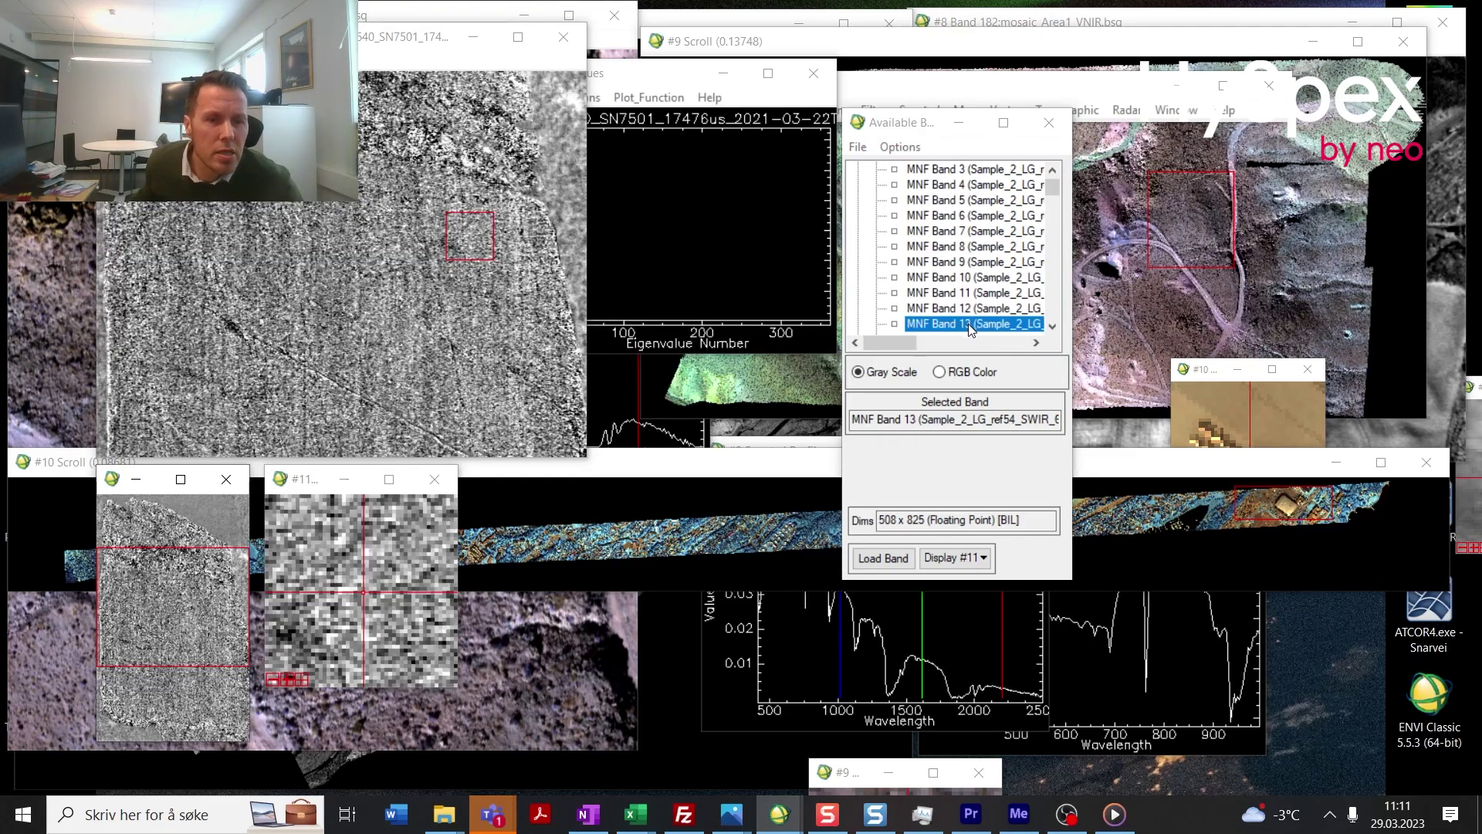
pyautogui.scroll(-3, 976, 314)
pyautogui.doubleClick(970, 200)
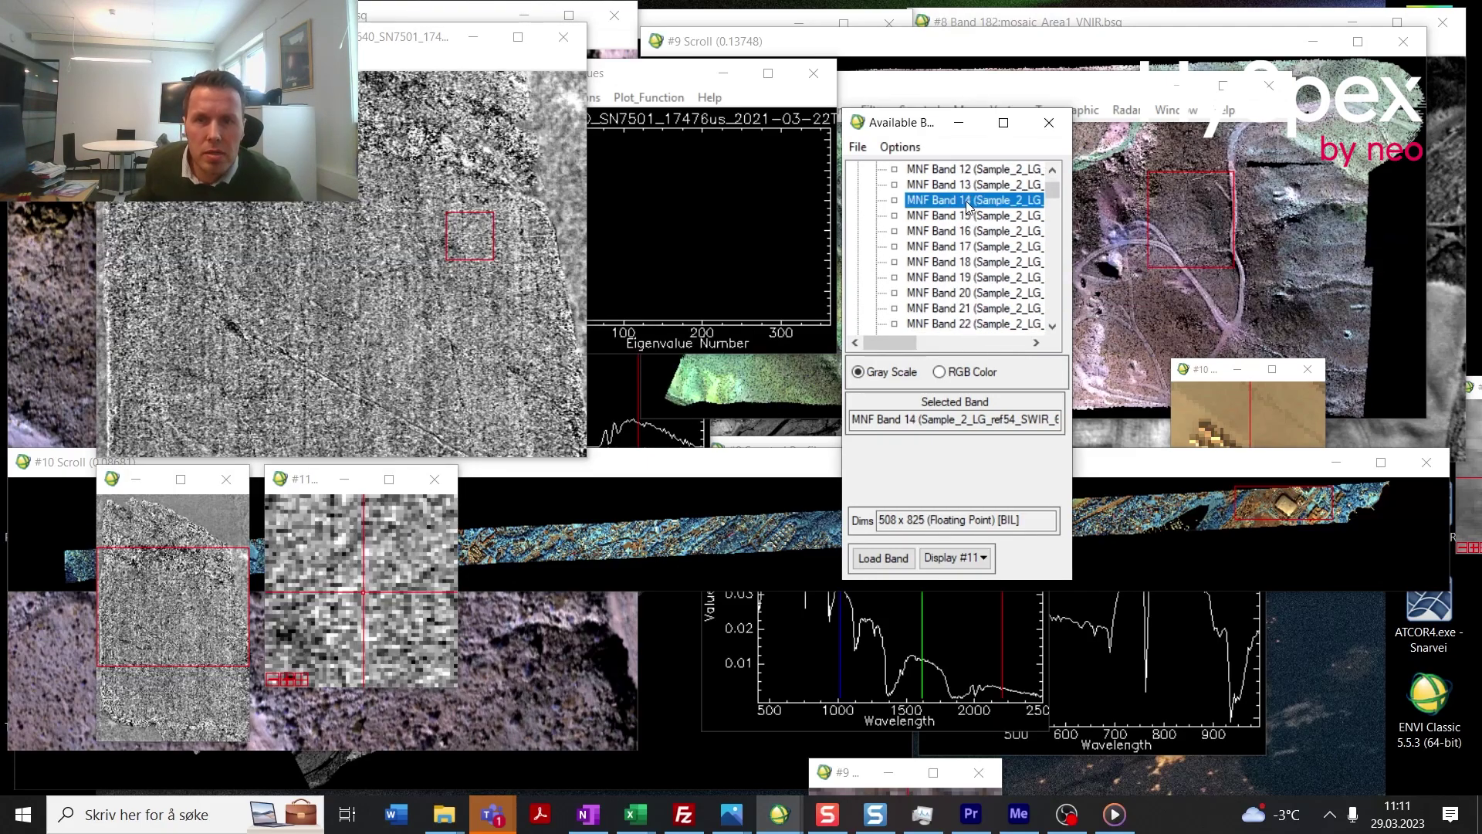
pyautogui.doubleClick(967, 218)
pyautogui.doubleClick(969, 262)
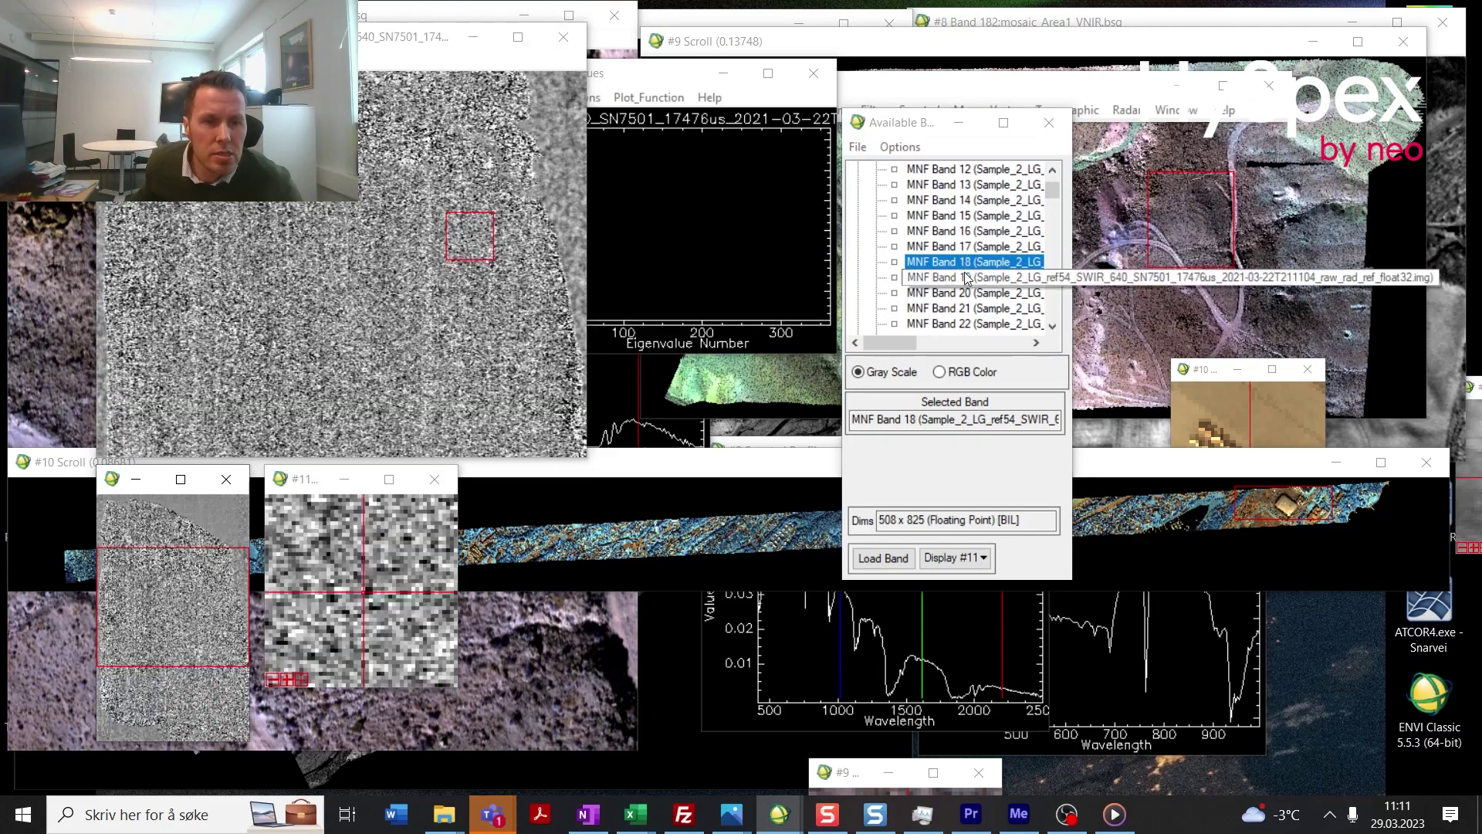
# Step: Sample the higher MNF Bands 20, 21, 22, 32 and 41 in Display #11 to check for remaining signal, and return to the first bands
pyautogui.doubleClick(967, 291)
pyautogui.click(965, 307)
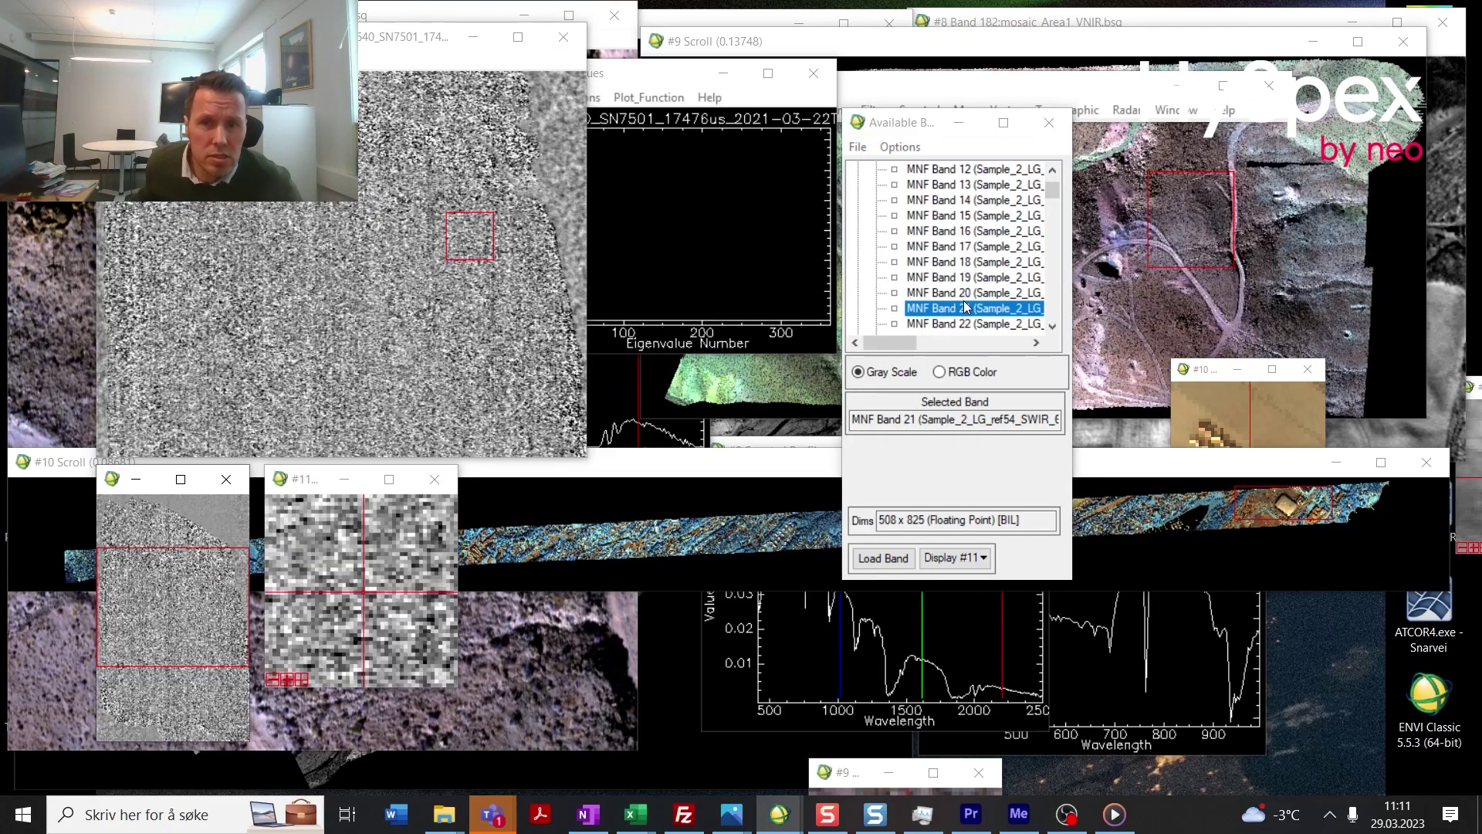
pyautogui.click(967, 324)
pyautogui.scroll(-4, 965, 332)
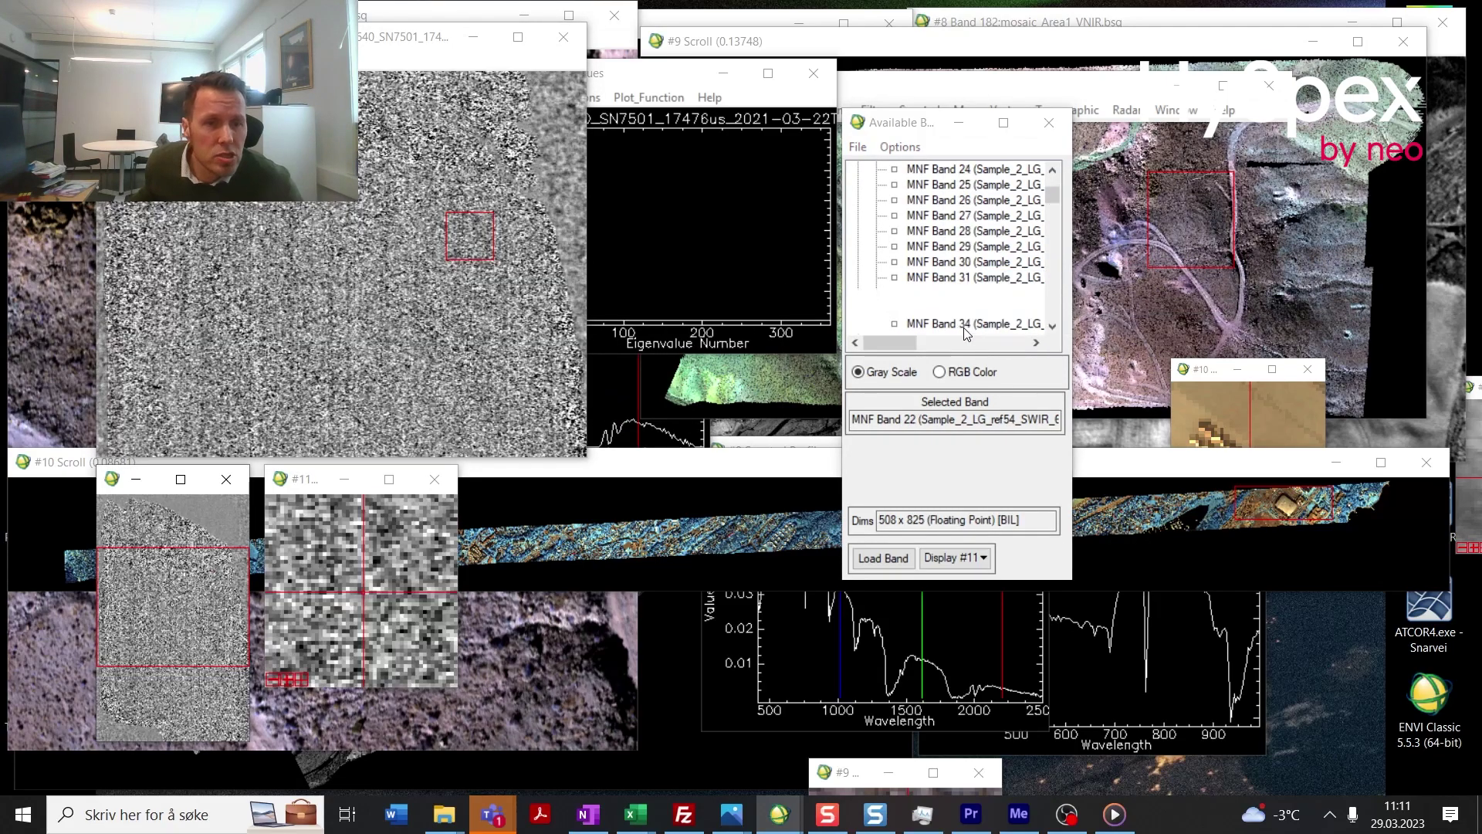
pyautogui.click(965, 292)
pyautogui.scroll(-4, 959, 253)
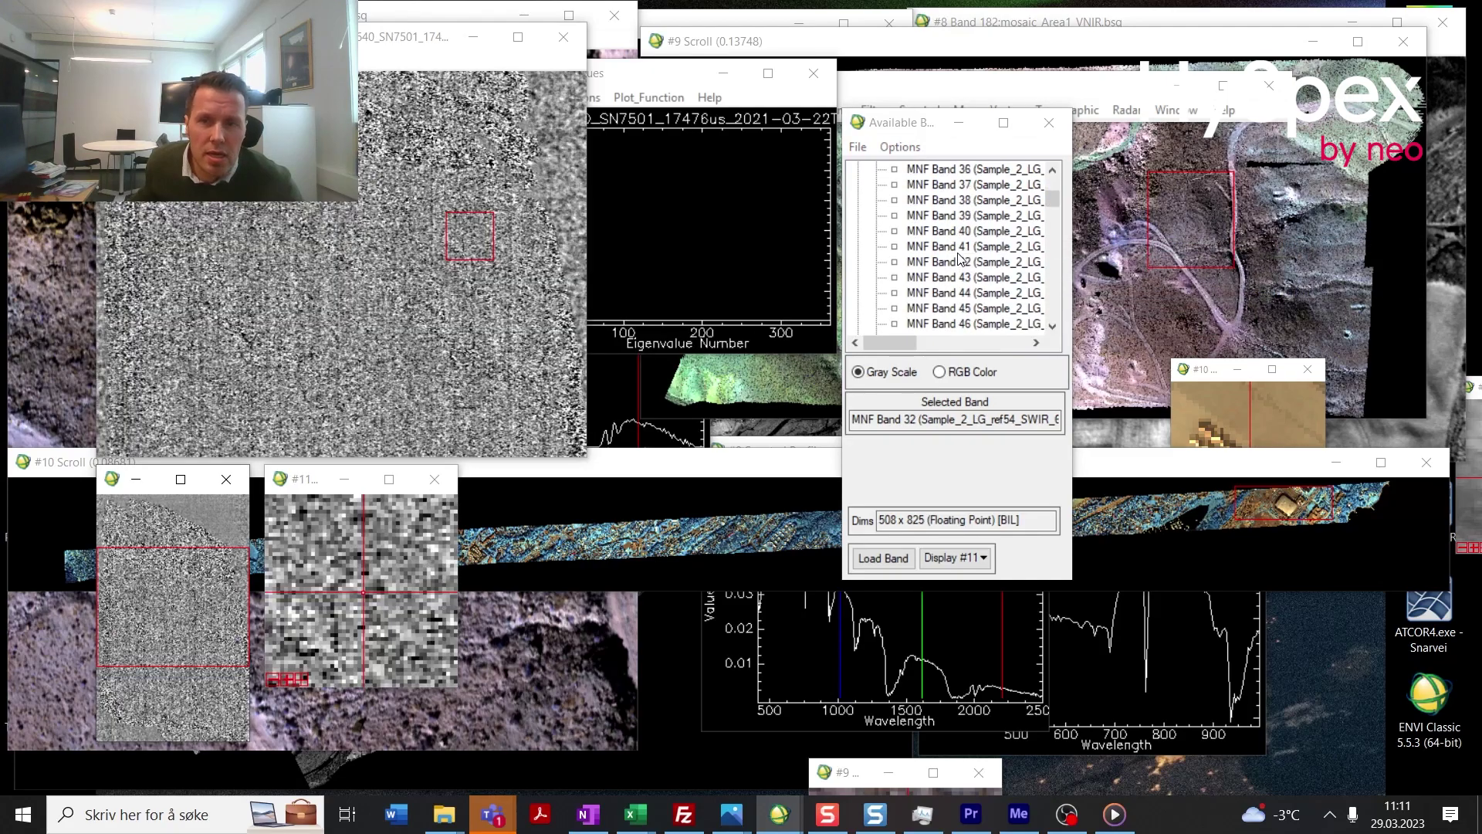
pyautogui.click(962, 246)
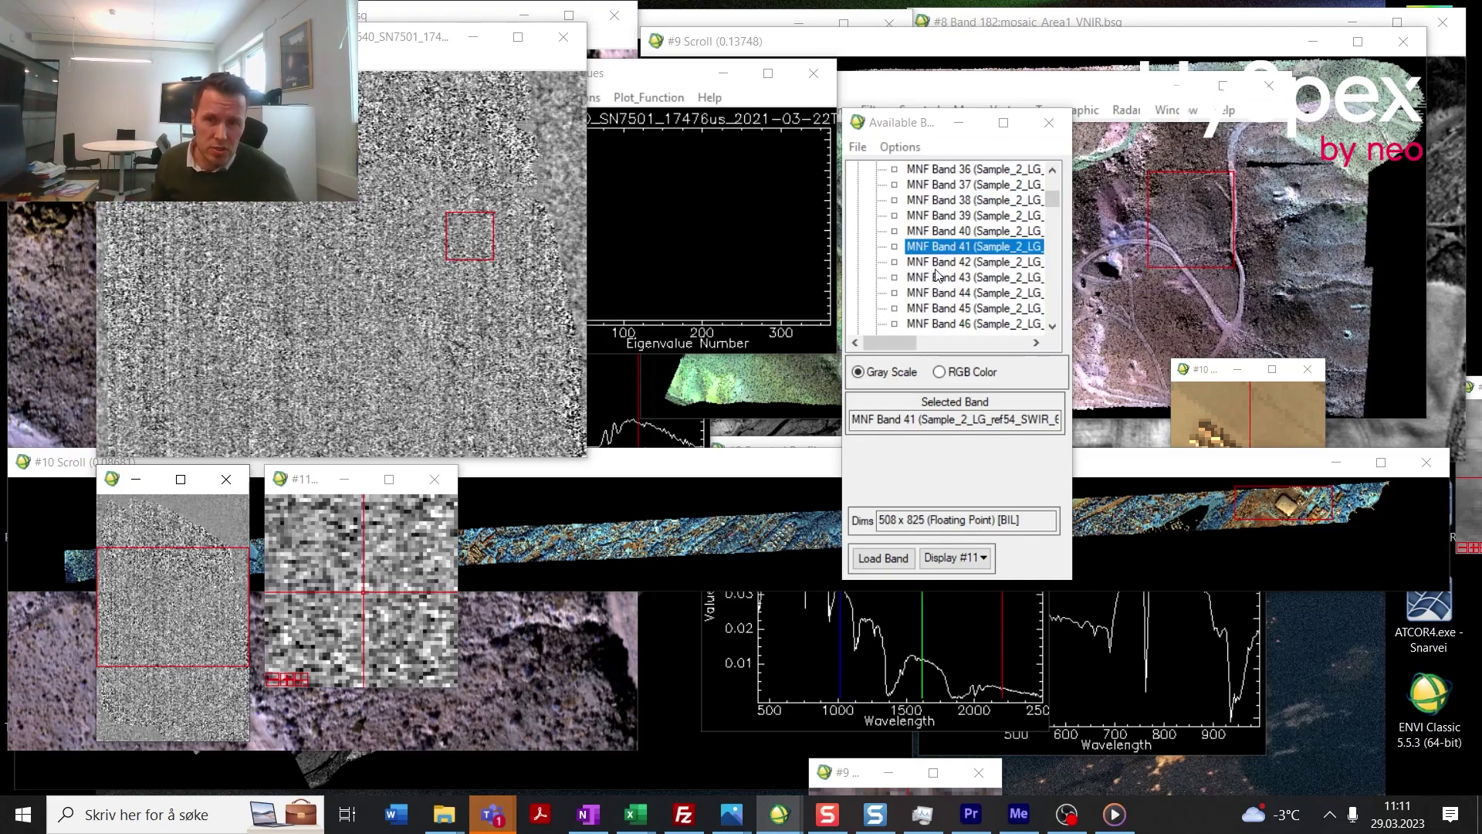
pyautogui.scroll(12, 937, 276)
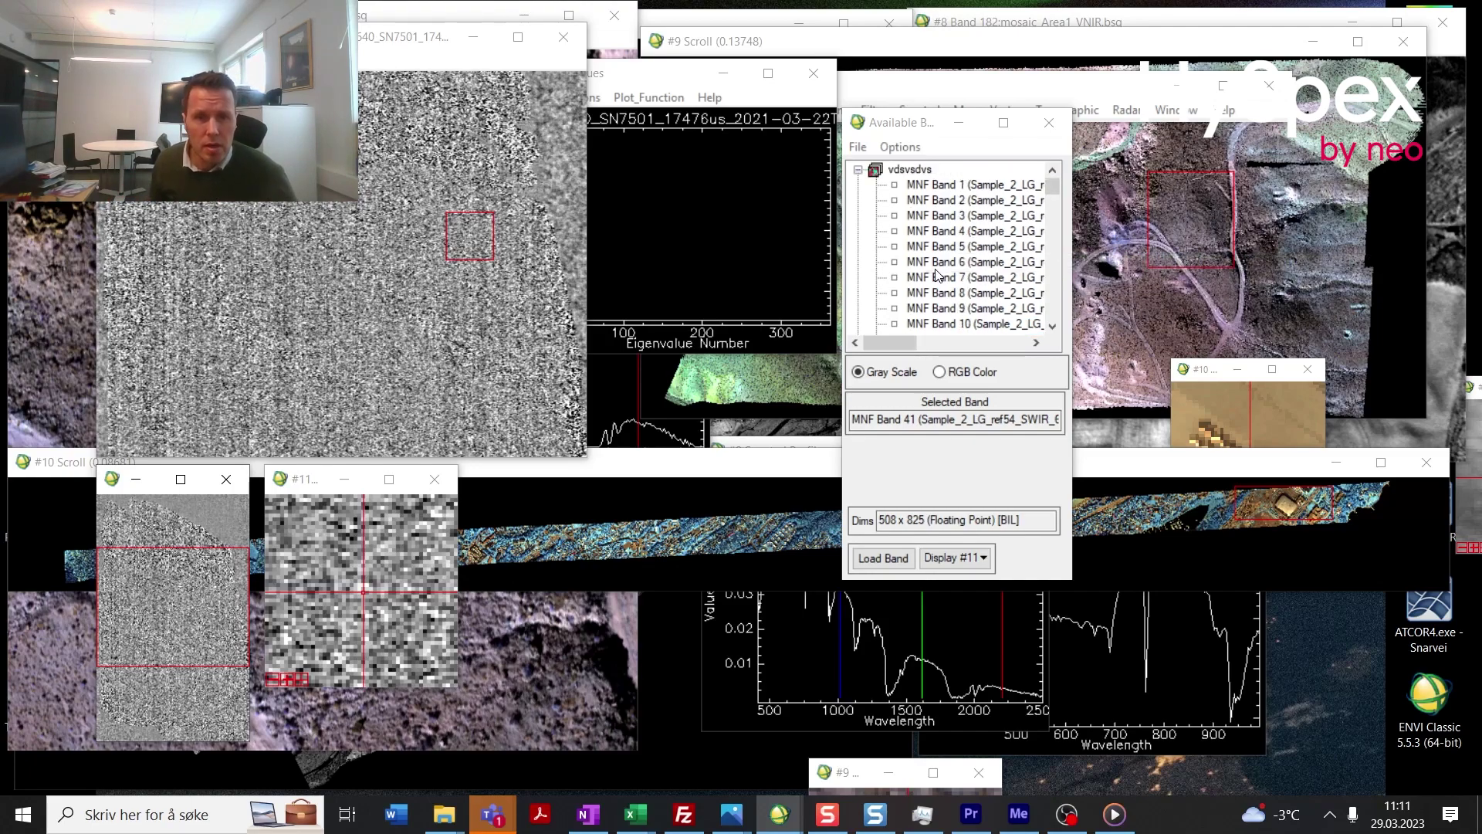